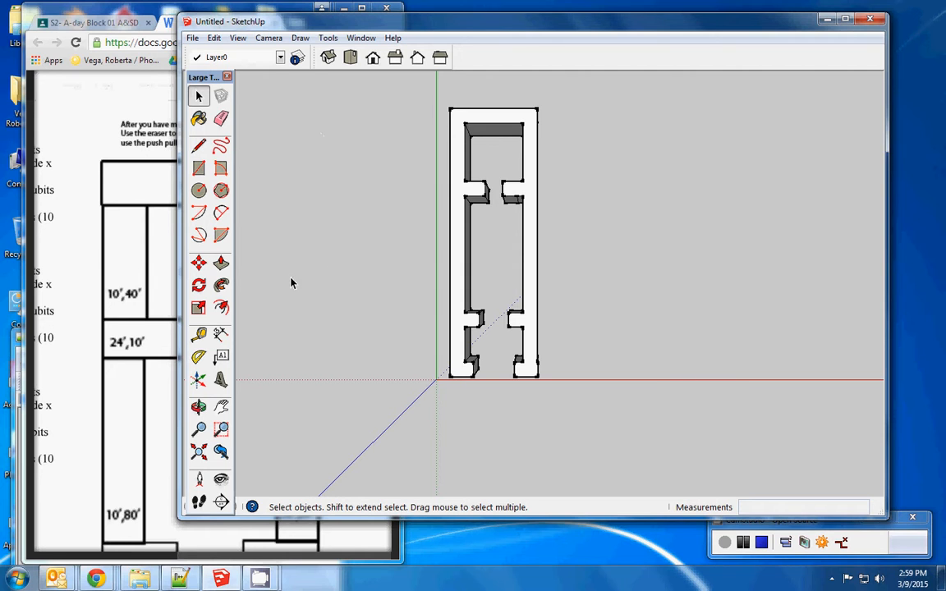
- Draw a rectangle about 184' by 60' across the top of the temple walls, from outer corner to opposite outer corner
{"action": "left_click", "coordinate": [199, 168]}
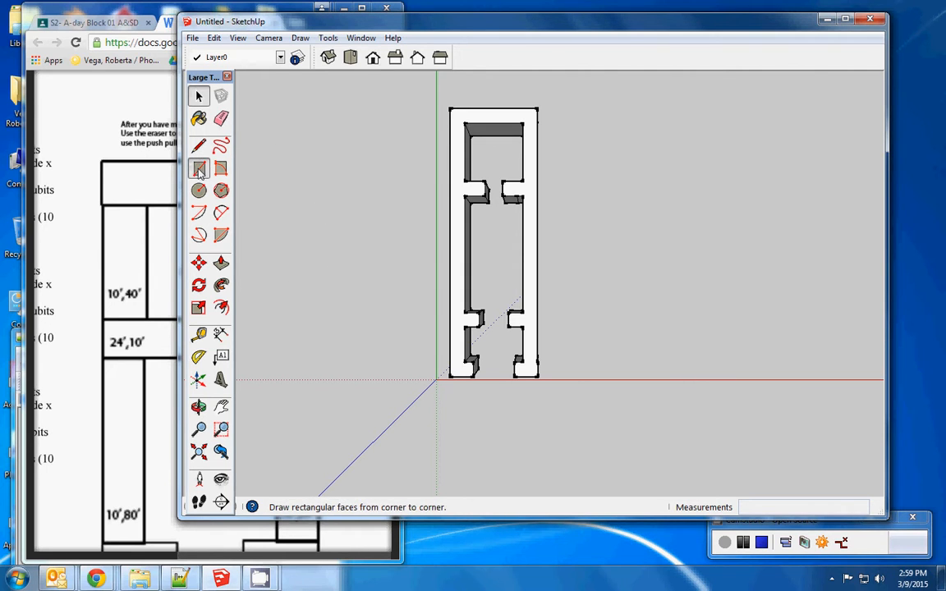
{"action": "left_click", "coordinate": [451, 108]}
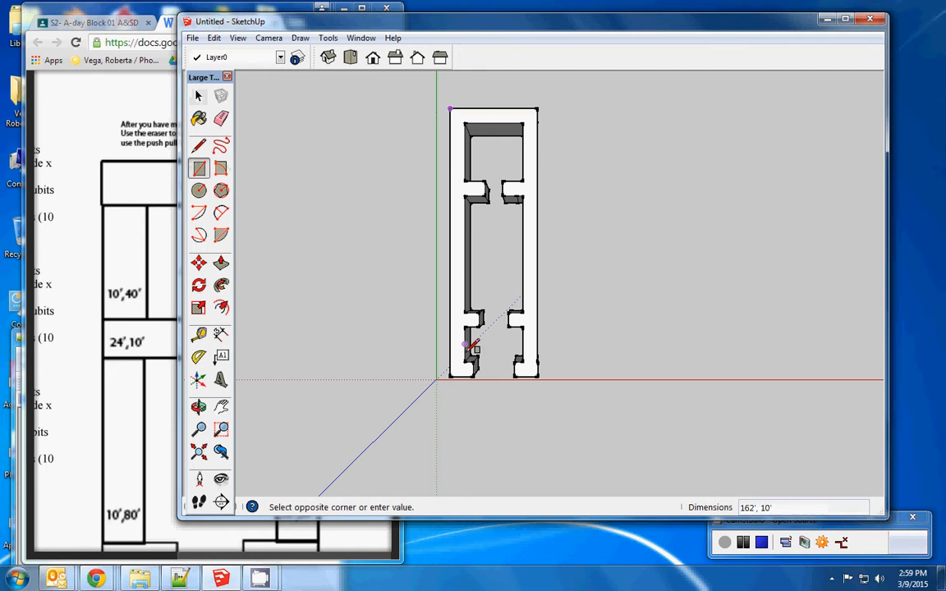
{"action": "left_click", "coordinate": [538, 376]}
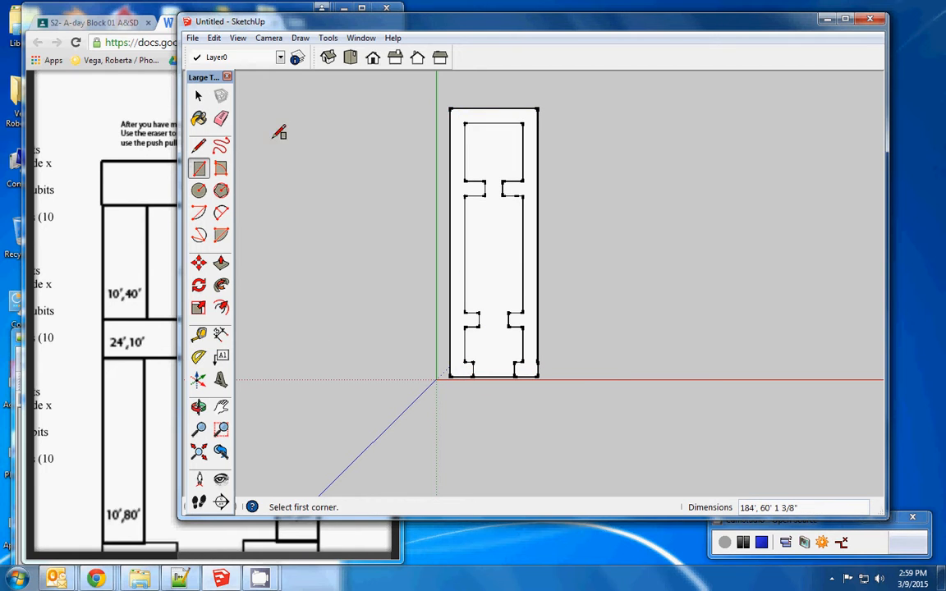
- Turn the new face on top of the walls into a component named "temple ceiling"
{"action": "left_click", "coordinate": [200, 96]}
{"action": "left_click", "coordinate": [480, 151]}
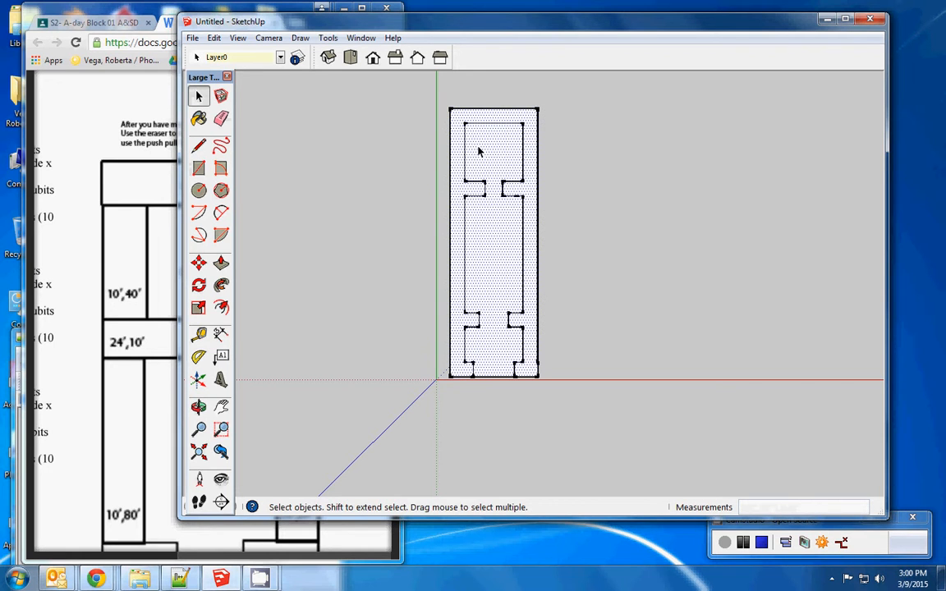
{"action": "left_click", "coordinate": [221, 96]}
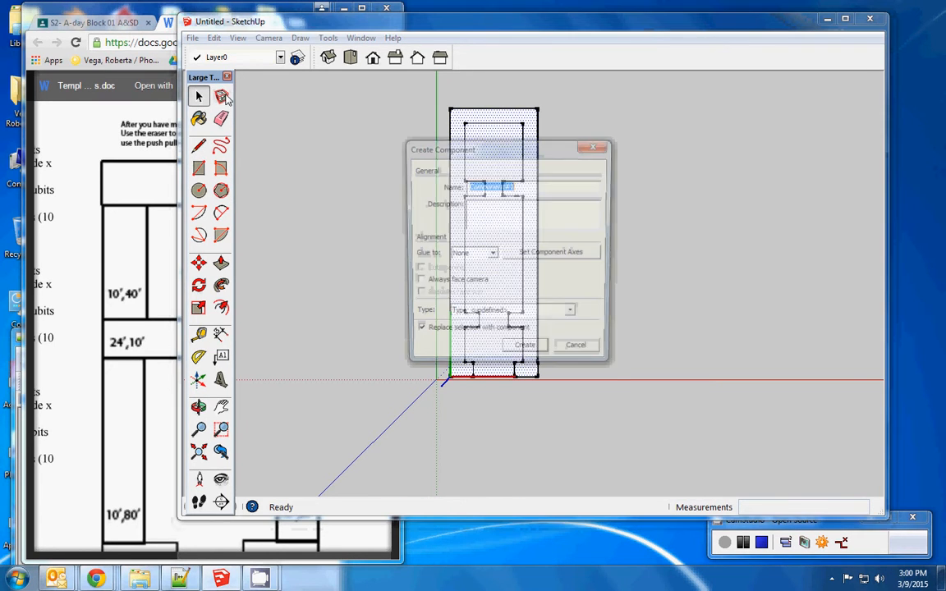
{"action": "type", "text": "temple ceiling"}
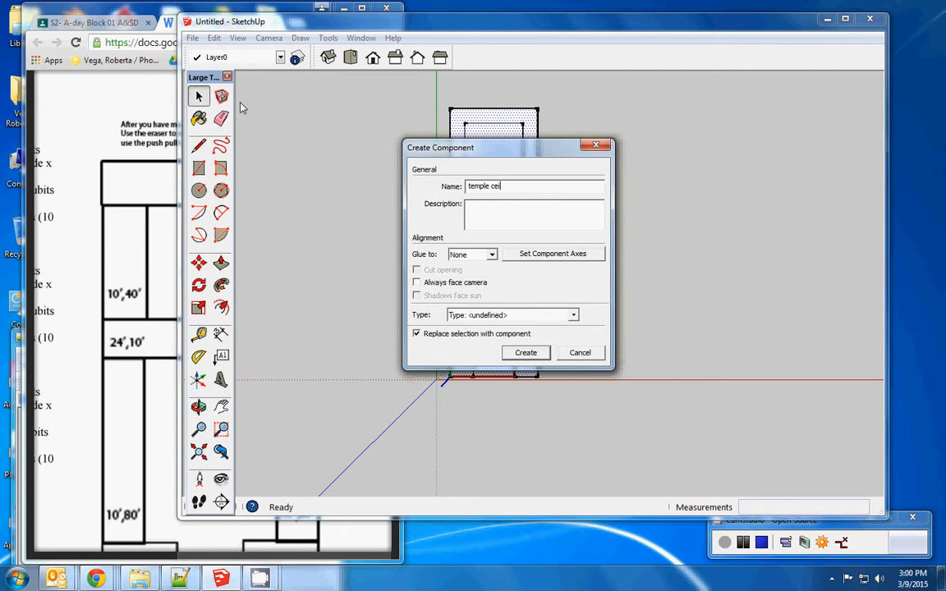
{"action": "left_click", "coordinate": [521, 352]}
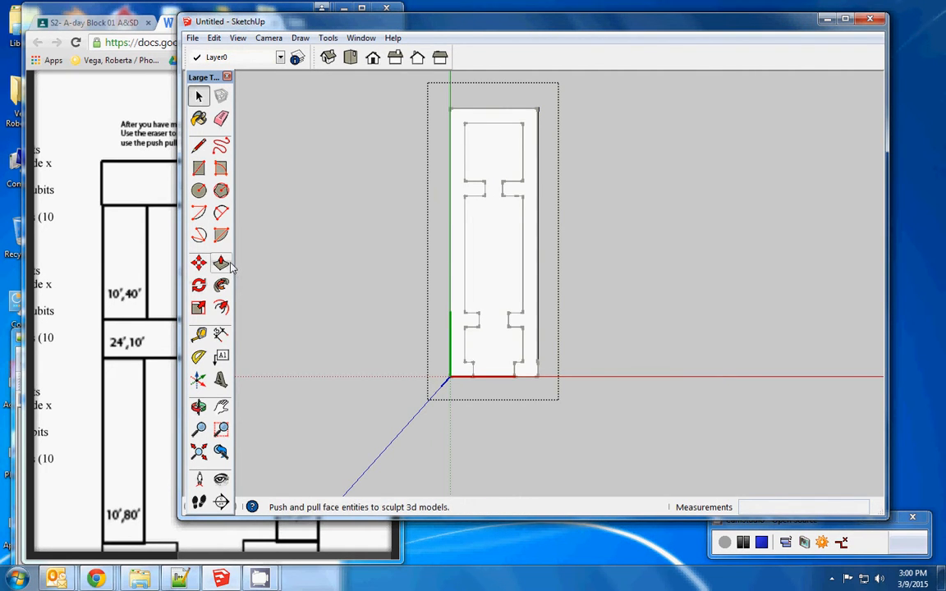
- Extrude the ceiling face 3' inside its component, show the model from the front and leave component editing
{"action": "left_click", "coordinate": [495, 171]}
{"action": "left_click", "coordinate": [221, 262]}
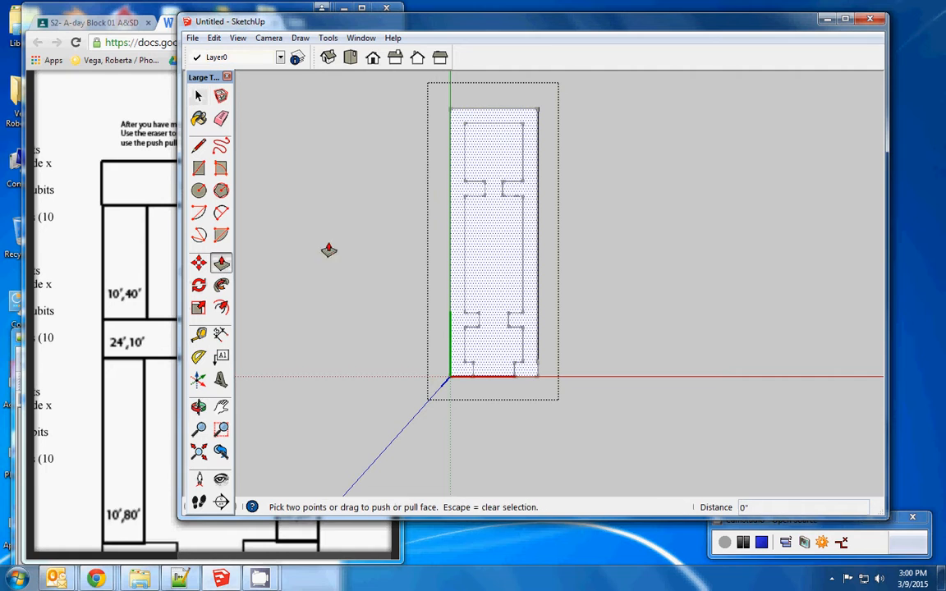
{"action": "left_click_drag", "start_coordinate": [504, 170], "coordinate": [510, 165]}
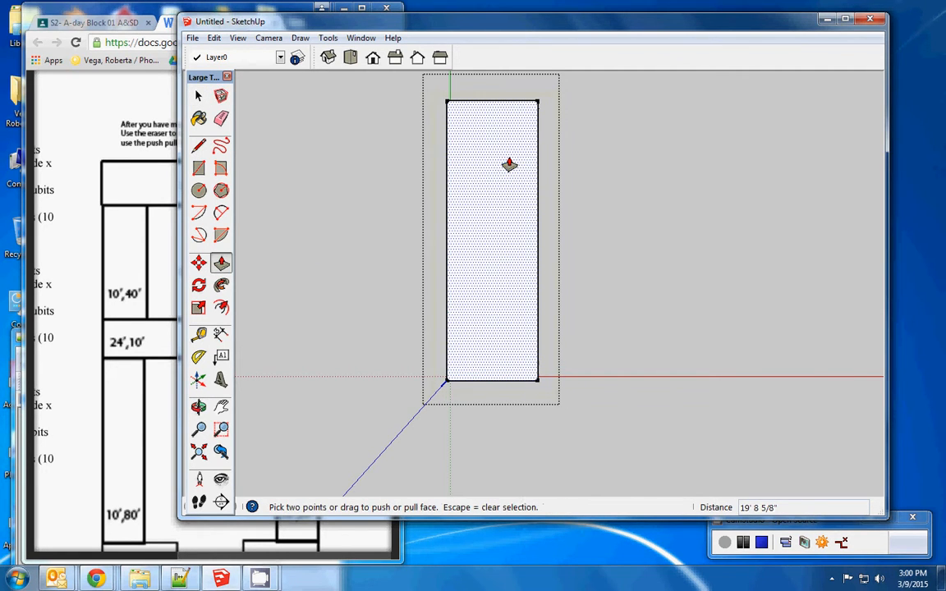
{"action": "left_click", "coordinate": [509, 164]}
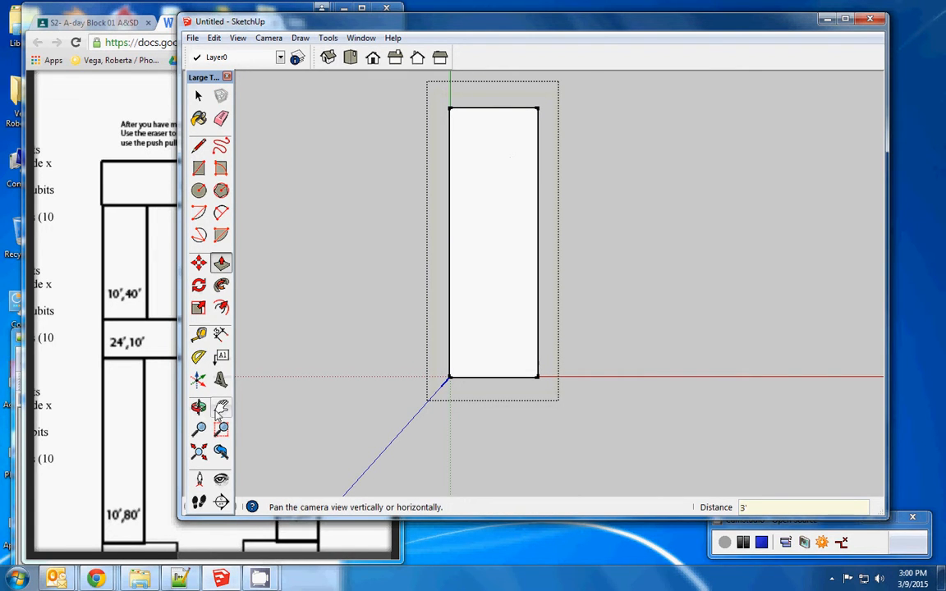
{"action": "left_click", "coordinate": [375, 61]}
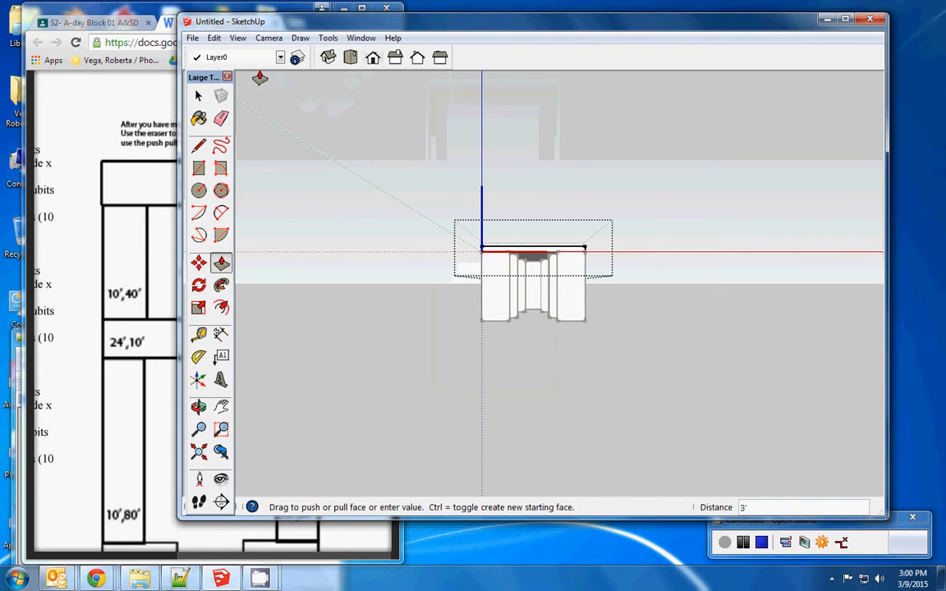
{"action": "left_click", "coordinate": [200, 97]}
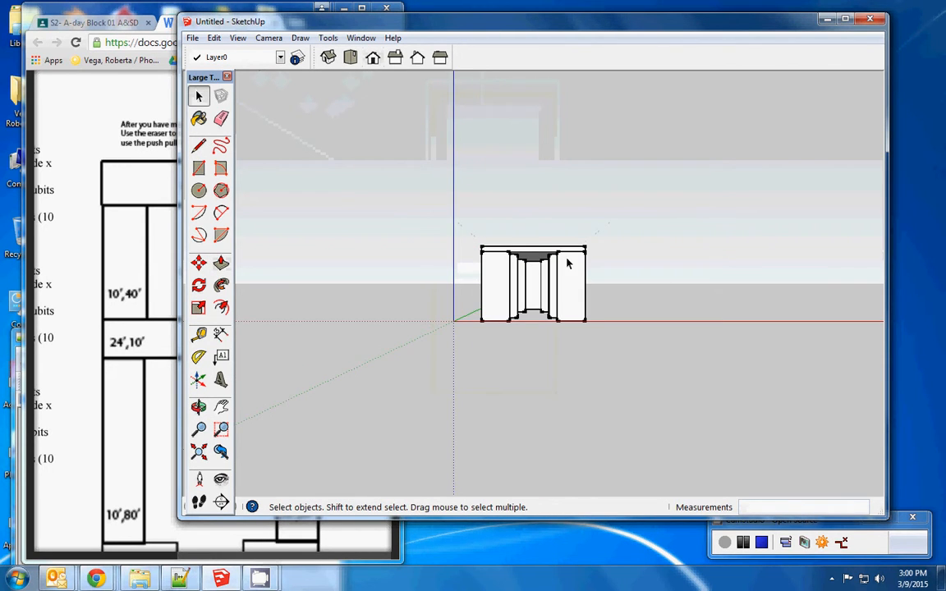
{"action": "left_click", "coordinate": [528, 255]}
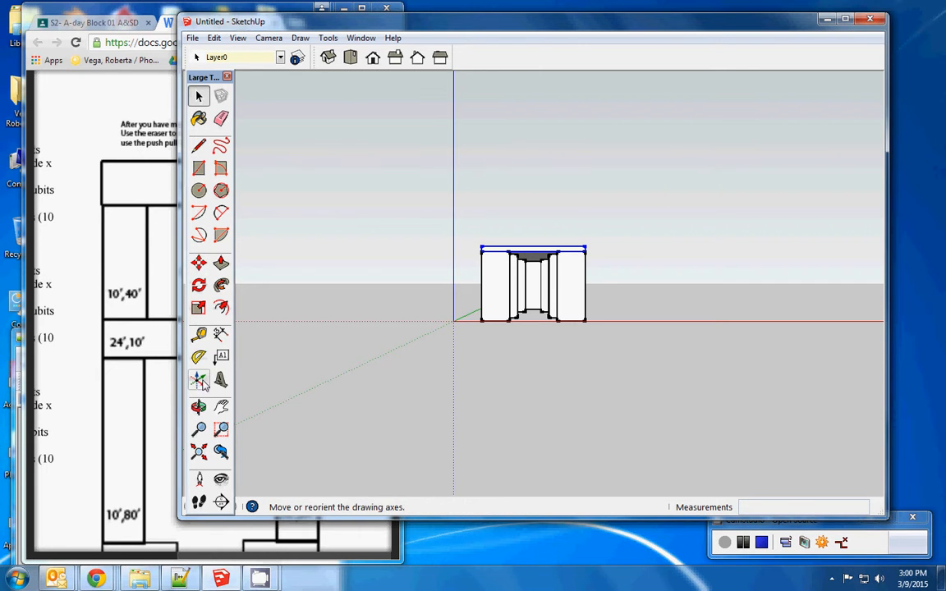
{"action": "left_click", "coordinate": [200, 408]}
{"action": "mouse_move", "coordinate": [365, 307]}
{"action": "left_mouse_down"}
{"action": "mouse_move", "coordinate": [517, 359]}
{"action": "mouse_move", "coordinate": [627, 353]}
{"action": "mouse_move", "coordinate": [353, 336]}
{"action": "mouse_move", "coordinate": [317, 289]}
{"action": "mouse_move", "coordinate": [380, 270]}
{"action": "mouse_move", "coordinate": [383, 298]}
{"action": "left_mouse_up"}
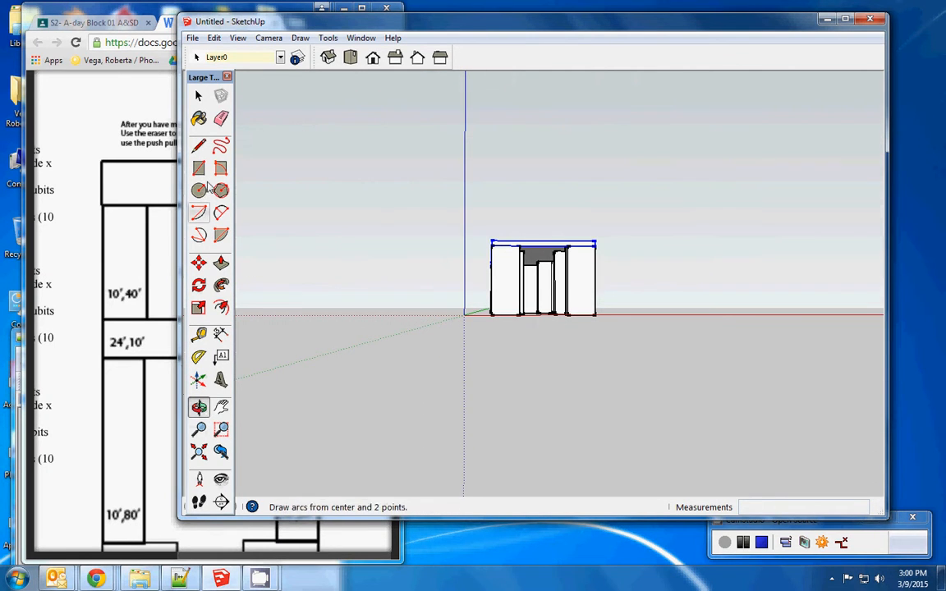
{"action": "left_click", "coordinate": [198, 96]}
{"action": "left_click", "coordinate": [278, 335]}
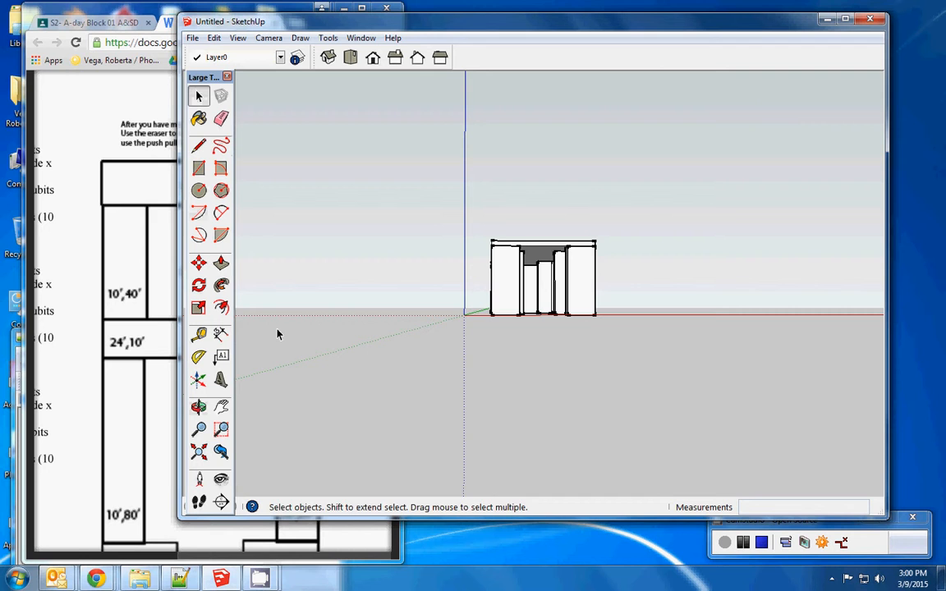
- Draw a 184' by 60' rectangle across the underside of the temple walls and select its face
{"action": "left_click", "coordinate": [199, 407]}
{"action": "left_click_drag", "start_coordinate": [503, 380], "coordinate": [490, 164]}
{"action": "mouse_move", "coordinate": [632, 213]}
{"action": "left_mouse_down"}
{"action": "mouse_move", "coordinate": [608, 169]}
{"action": "mouse_move", "coordinate": [593, 169]}
{"action": "left_mouse_up"}
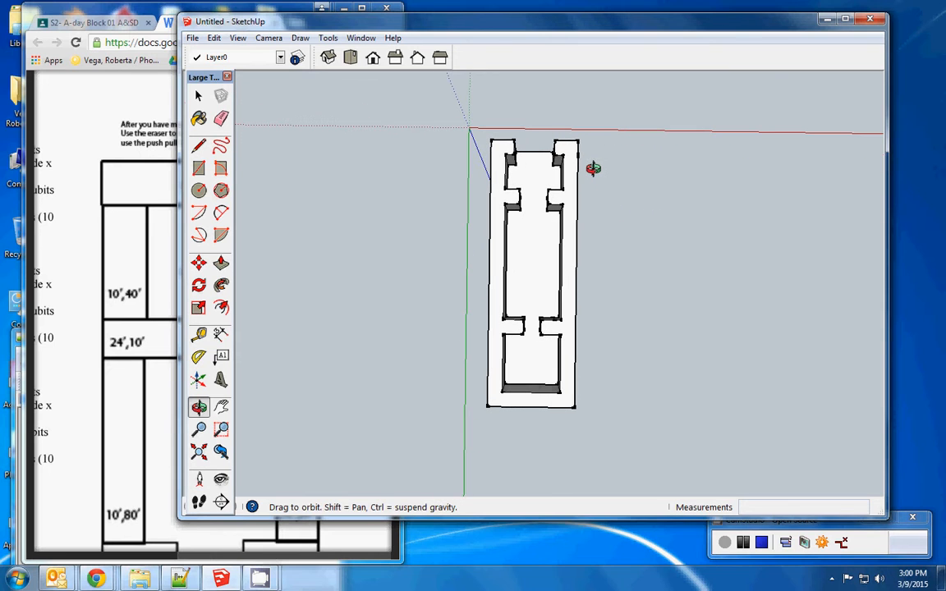
{"action": "left_click", "coordinate": [199, 168]}
{"action": "left_click", "coordinate": [490, 140]}
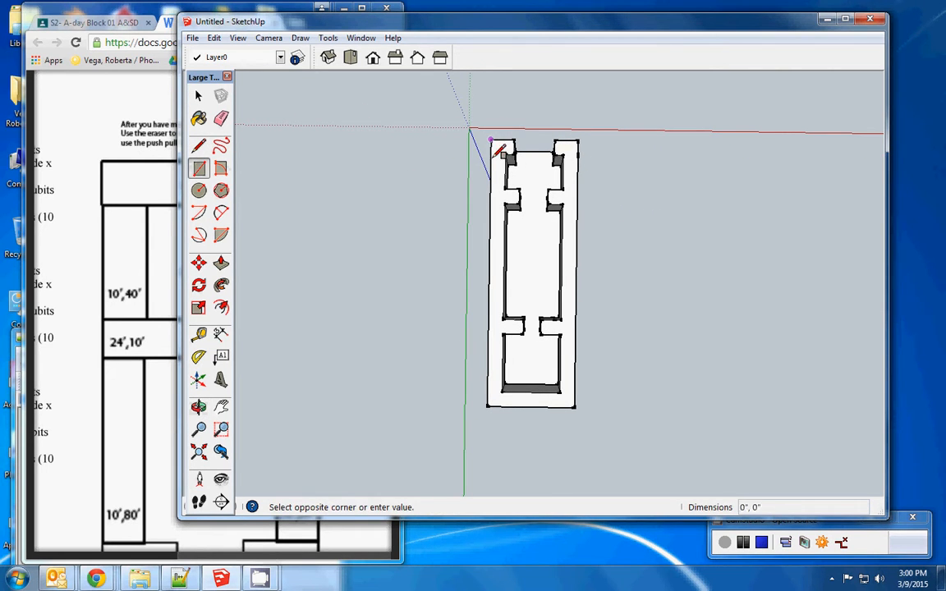
{"action": "left_click", "coordinate": [575, 404]}
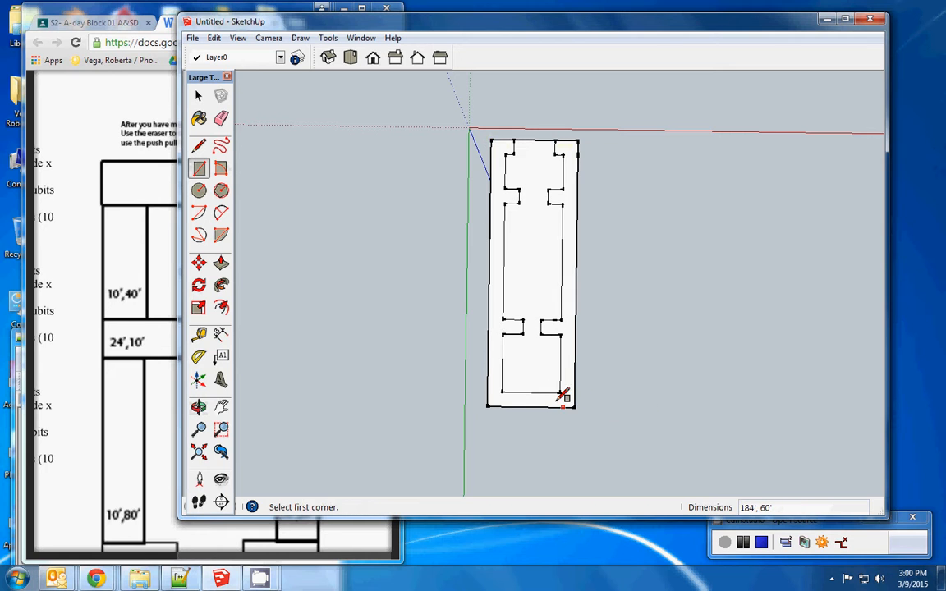
{"action": "key", "text": "space"}
{"action": "left_click", "coordinate": [527, 216]}
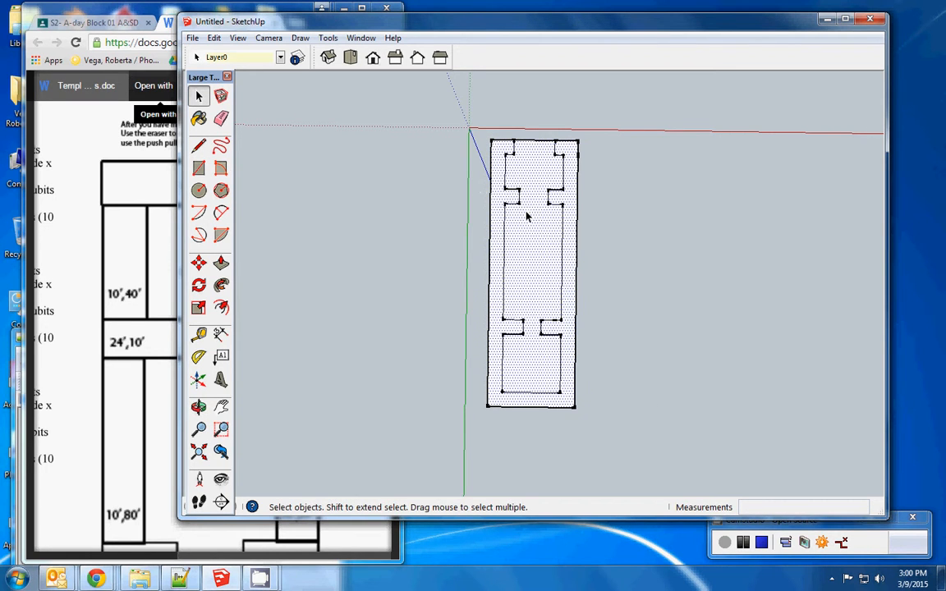
{"action": "key", "text": "t"}
{"action": "key", "text": "e"}
{"action": "key", "text": "m"}
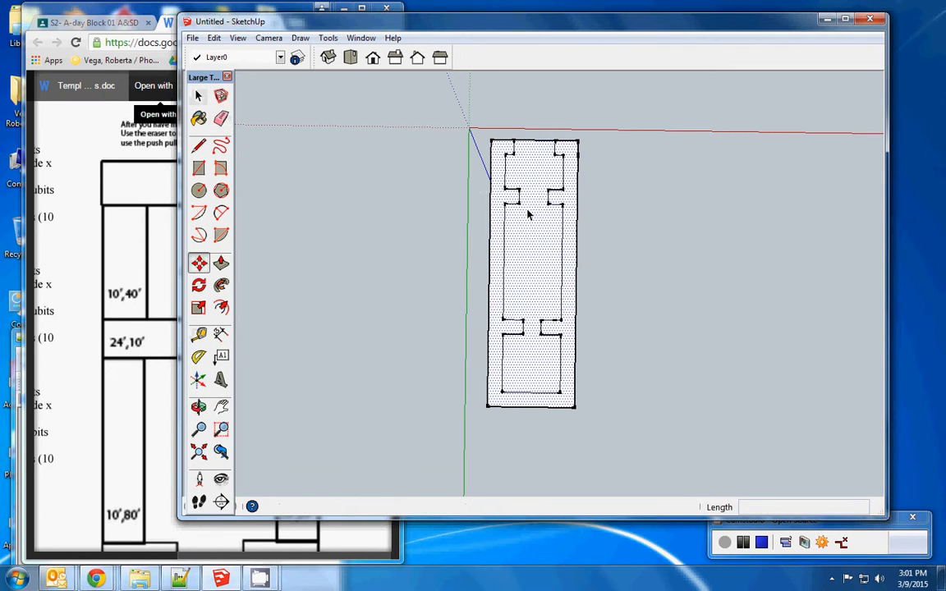
{"action": "key", "text": "e"}
{"action": "key", "text": "space"}
{"action": "key", "text": "l"}
{"action": "key", "text": "r"}
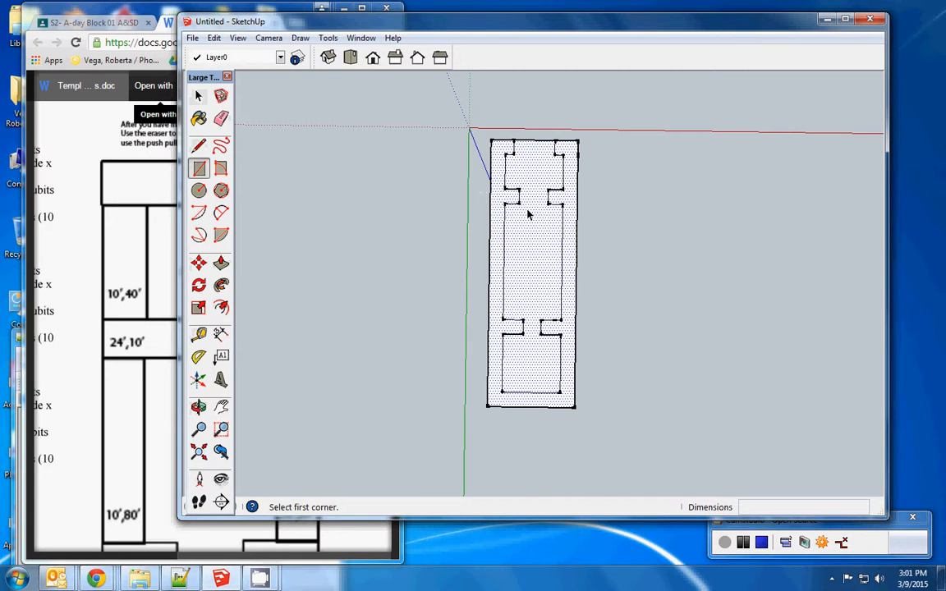
- Turn the selected bottom face into a component named "temple floor"
{"action": "left_click", "coordinate": [221, 95]}
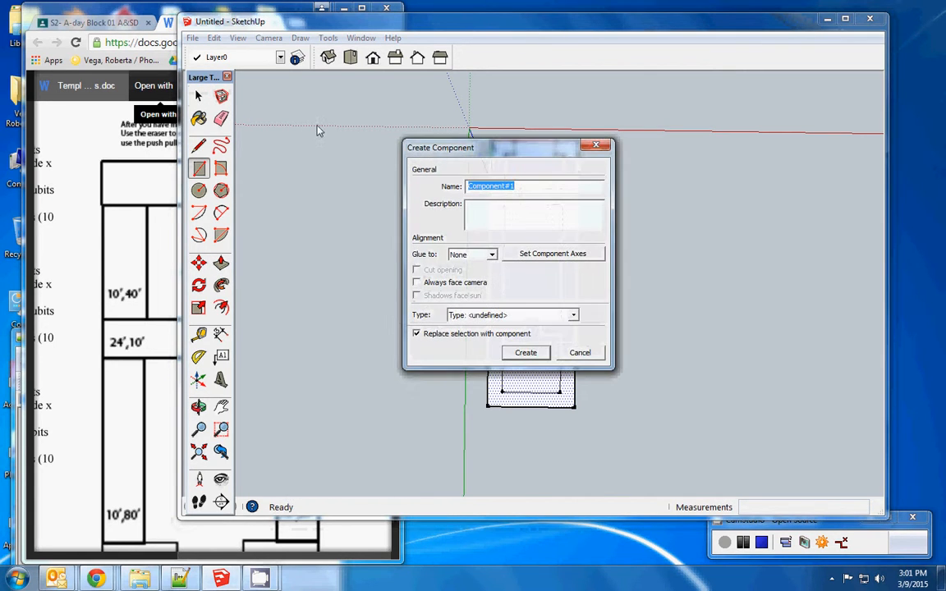
{"action": "type", "text": "temple floor"}
{"action": "left_click", "coordinate": [527, 352]}
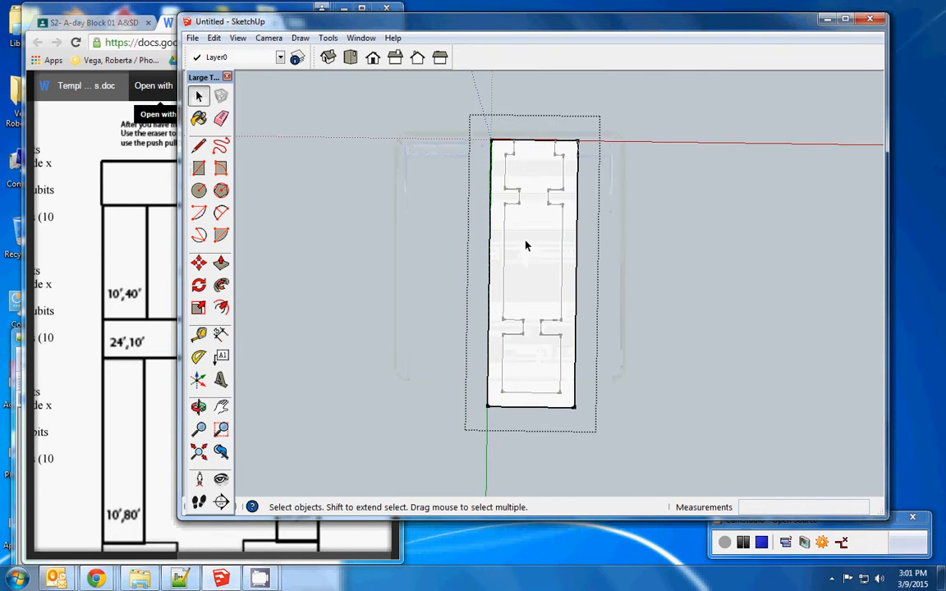
- Extrude the floor face 10' inside its component, show the model from the front and leave component editing
{"action": "left_click", "coordinate": [527, 245]}
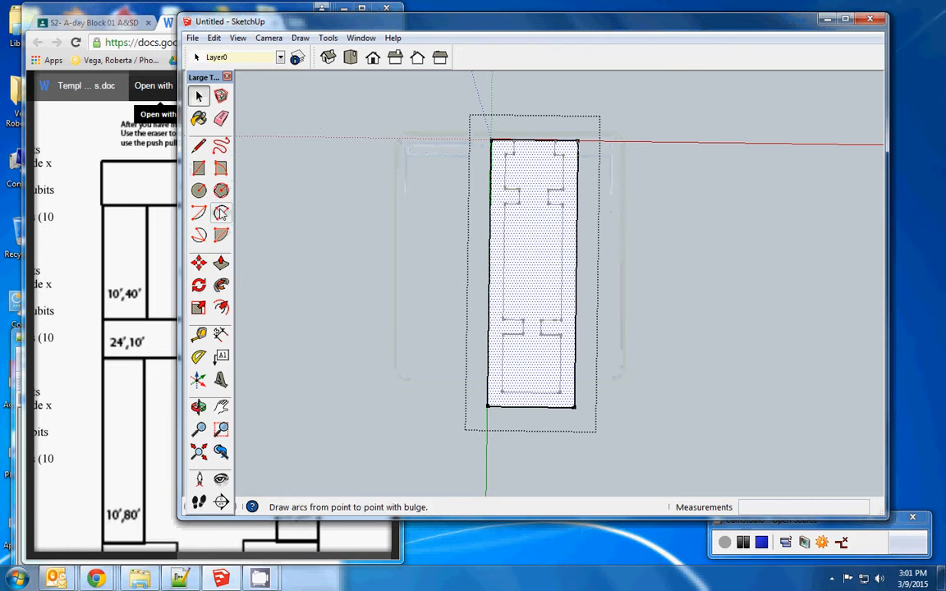
{"action": "left_click", "coordinate": [221, 262]}
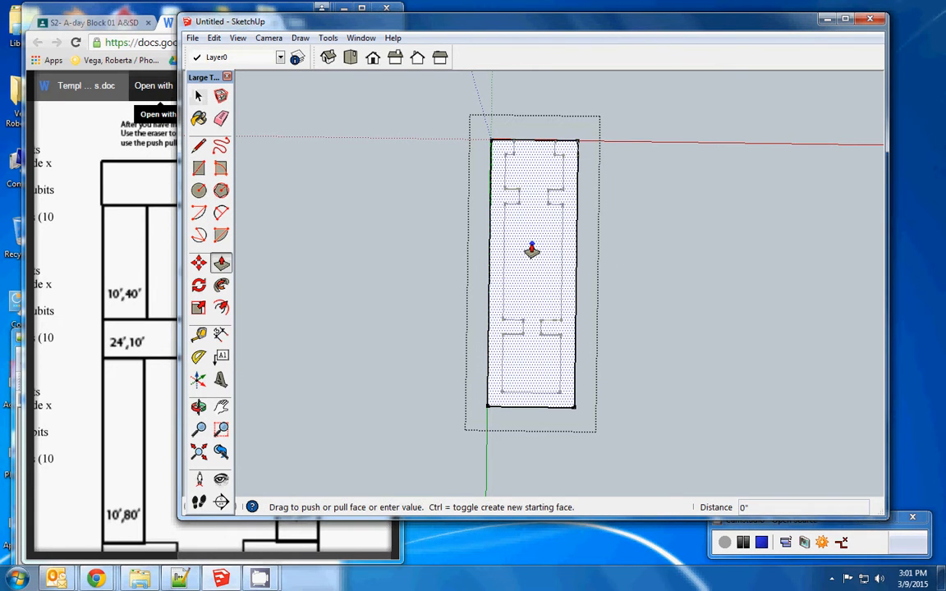
{"action": "left_click_drag", "start_coordinate": [531, 250], "coordinate": [526, 244]}
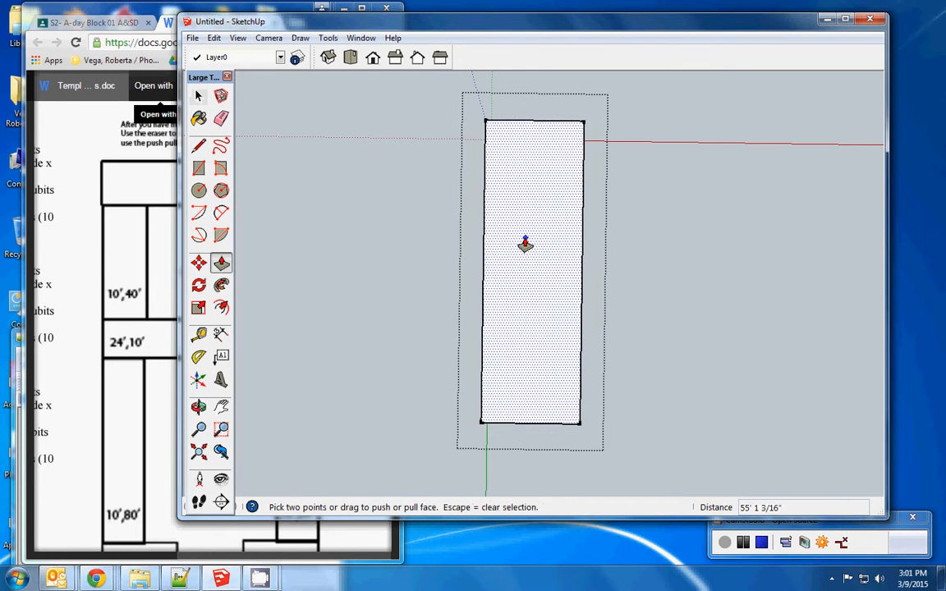
{"action": "left_click", "coordinate": [526, 244]}
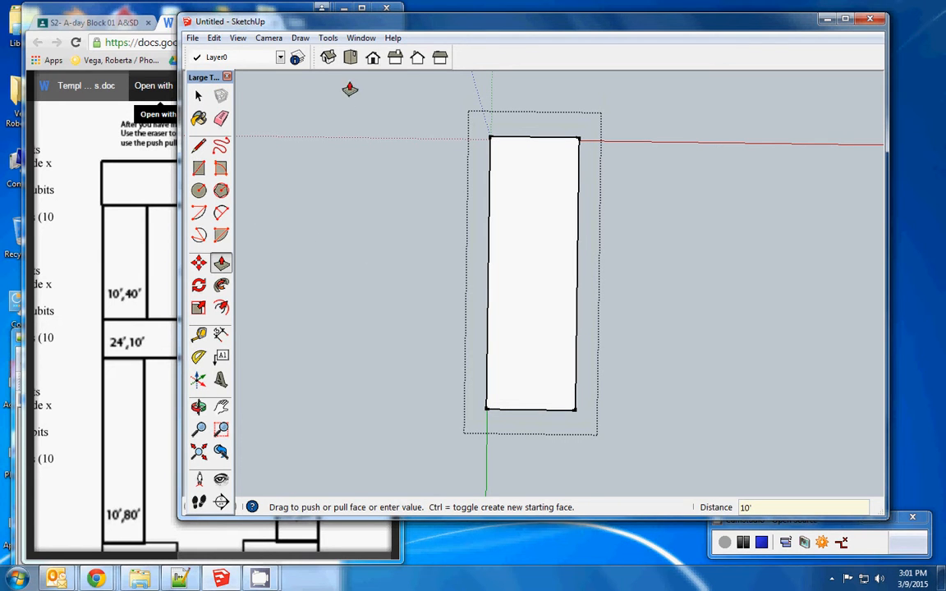
{"action": "left_click", "coordinate": [374, 58]}
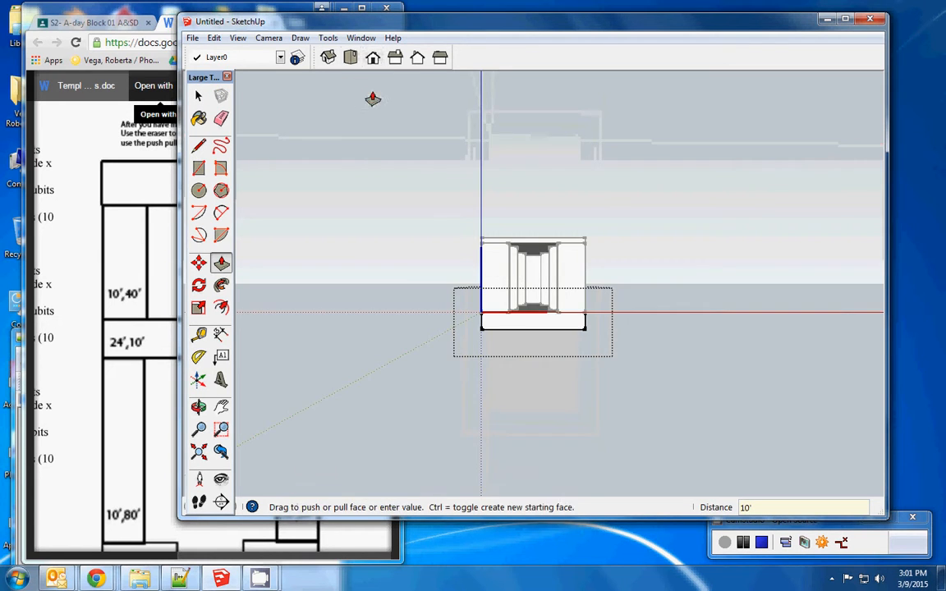
{"action": "left_click", "coordinate": [199, 96]}
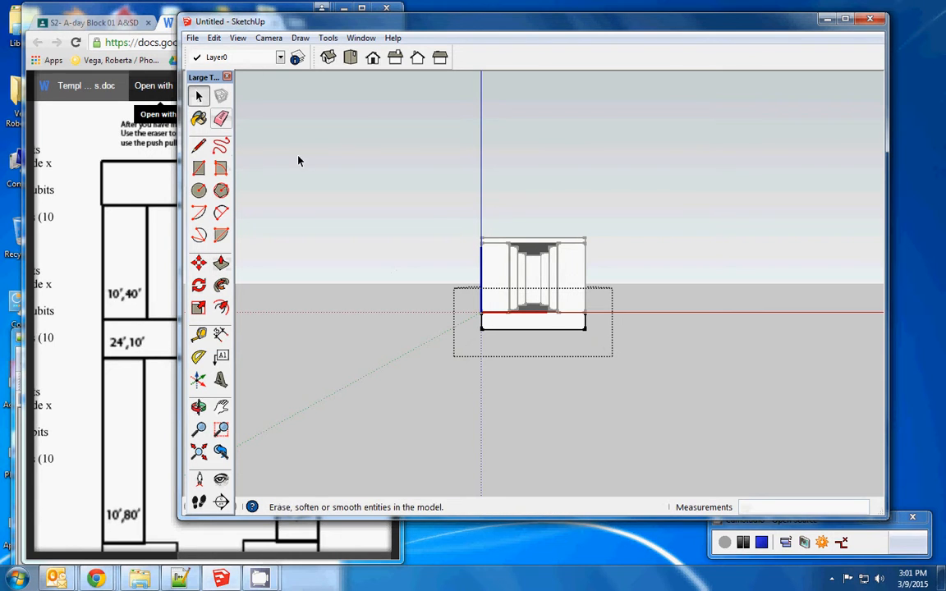
{"action": "left_click", "coordinate": [348, 202]}
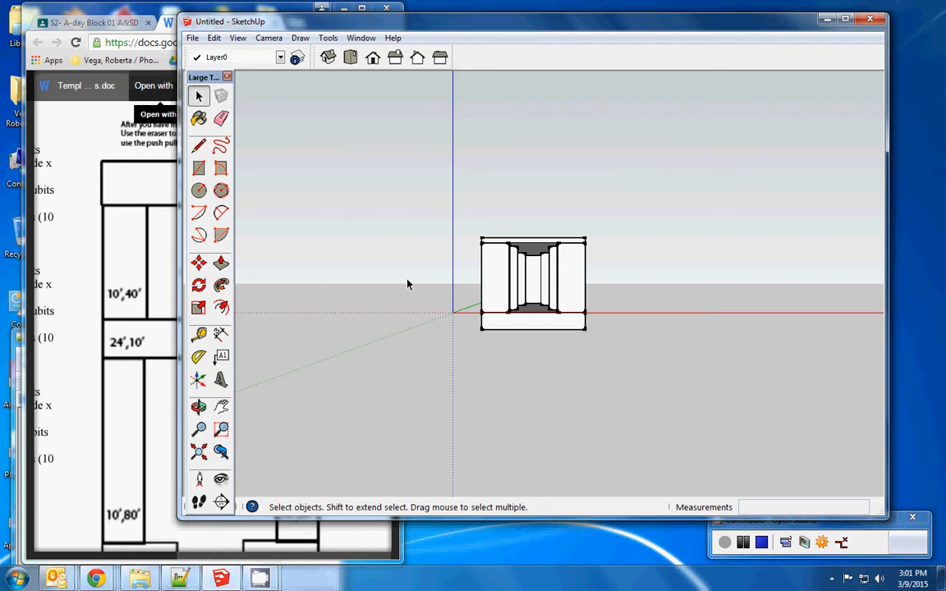
- Draw a 25' vertical line up from the midpoint of the ceiling's front upper edge
{"action": "scroll", "coordinate": [423, 287], "scroll_direction": "up", "scroll_amount": 4}
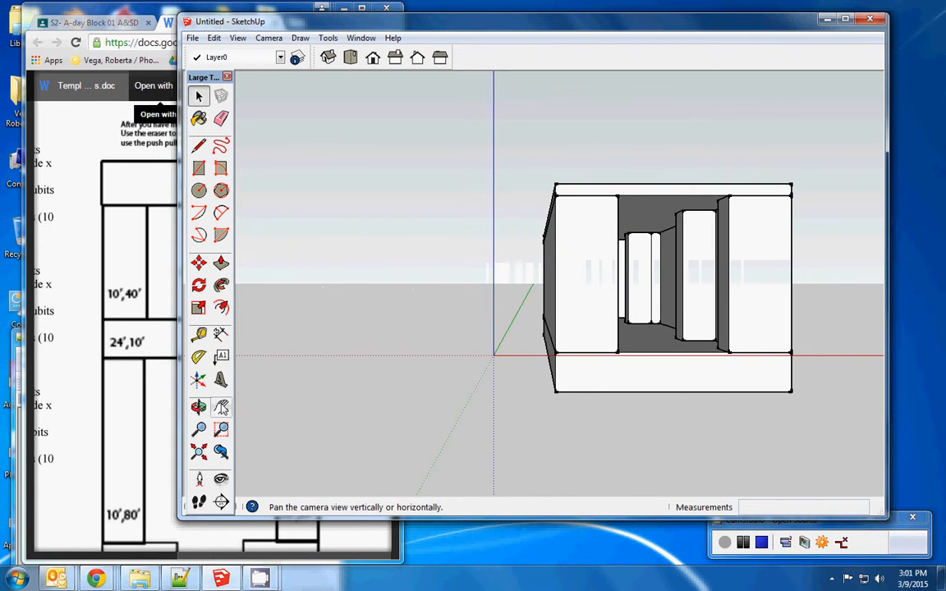
{"action": "left_click", "coordinate": [221, 406]}
{"action": "left_click_drag", "start_coordinate": [565, 312], "coordinate": [469, 363]}
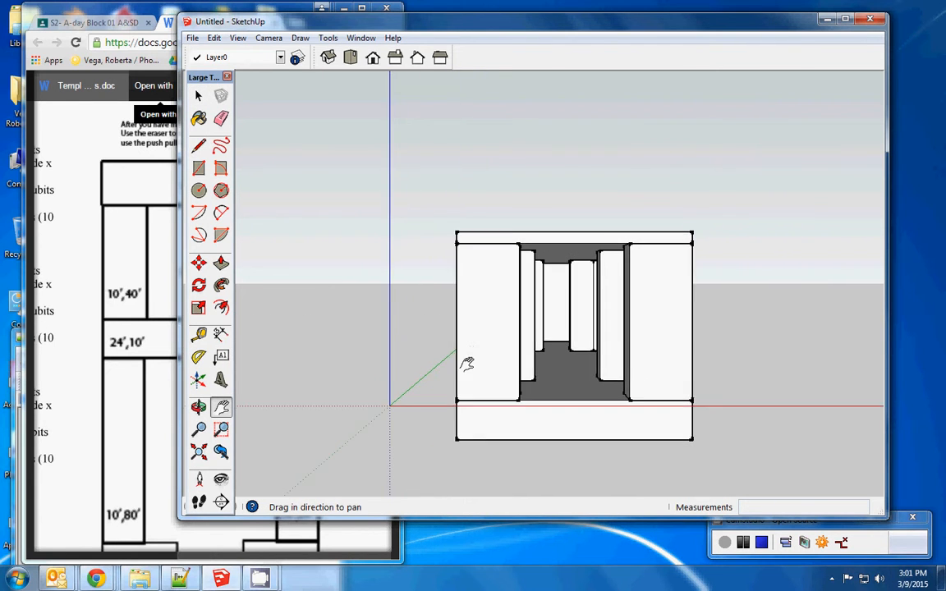
{"action": "scroll", "coordinate": [485, 359], "scroll_direction": "up", "scroll_amount": 3}
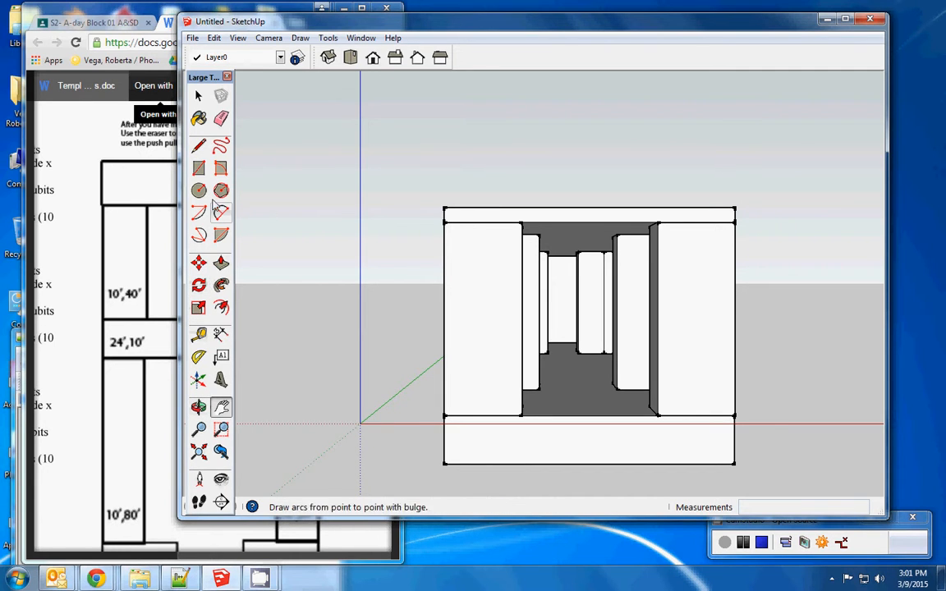
{"action": "left_click", "coordinate": [202, 146]}
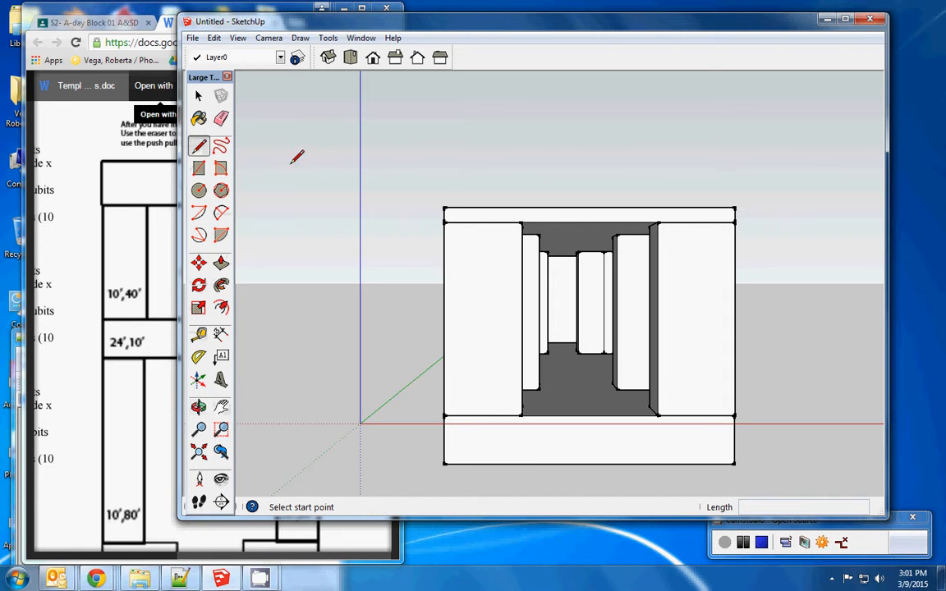
{"action": "left_click", "coordinate": [445, 208]}
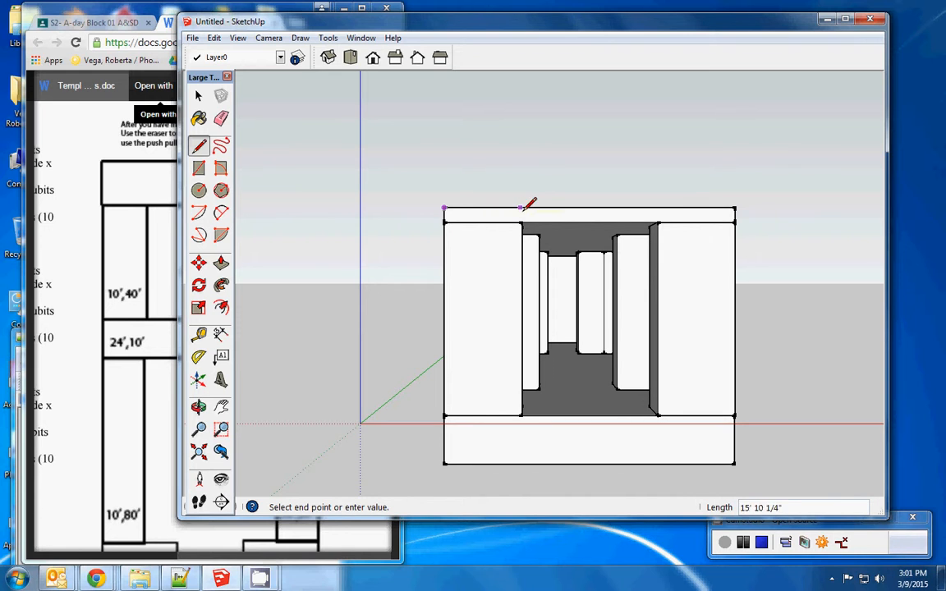
{"action": "left_click", "coordinate": [589, 208]}
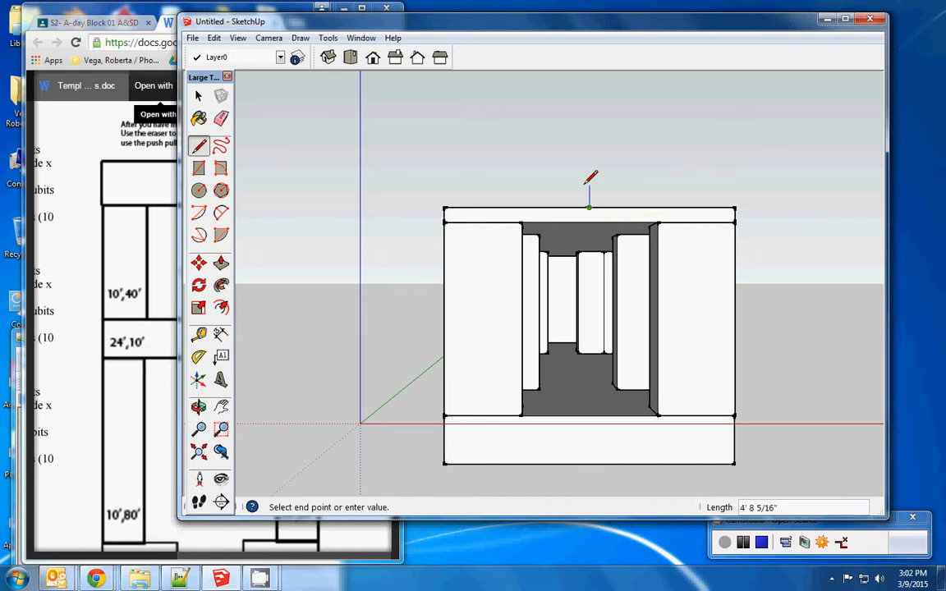
{"action": "left_click", "coordinate": [579, 115]}
{"action": "key", "text": "Escape"}
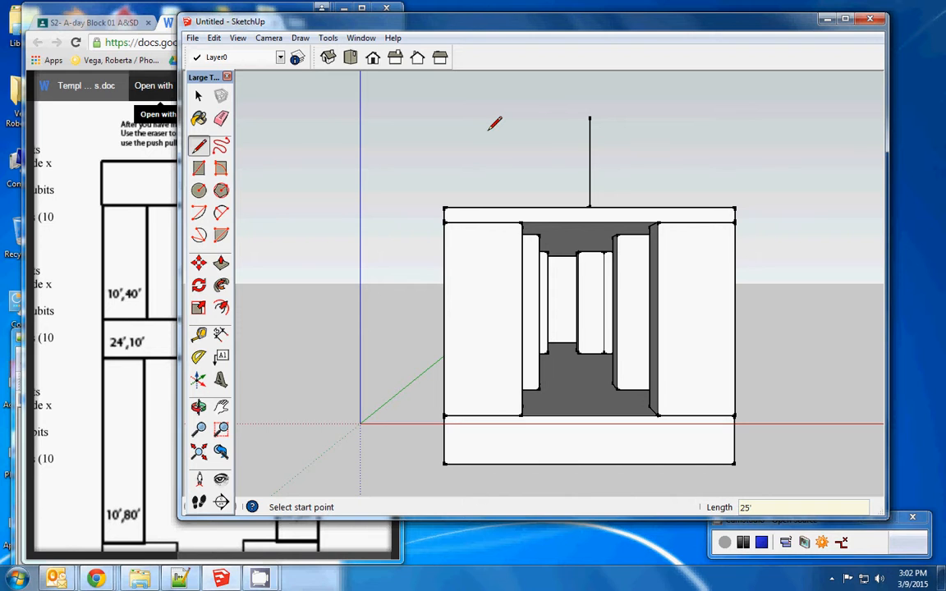
- Draw sloping edges from the vertical line's upper end to both ceiling corners, close the triangle and erase its centre line
{"action": "left_click", "coordinate": [589, 87]}
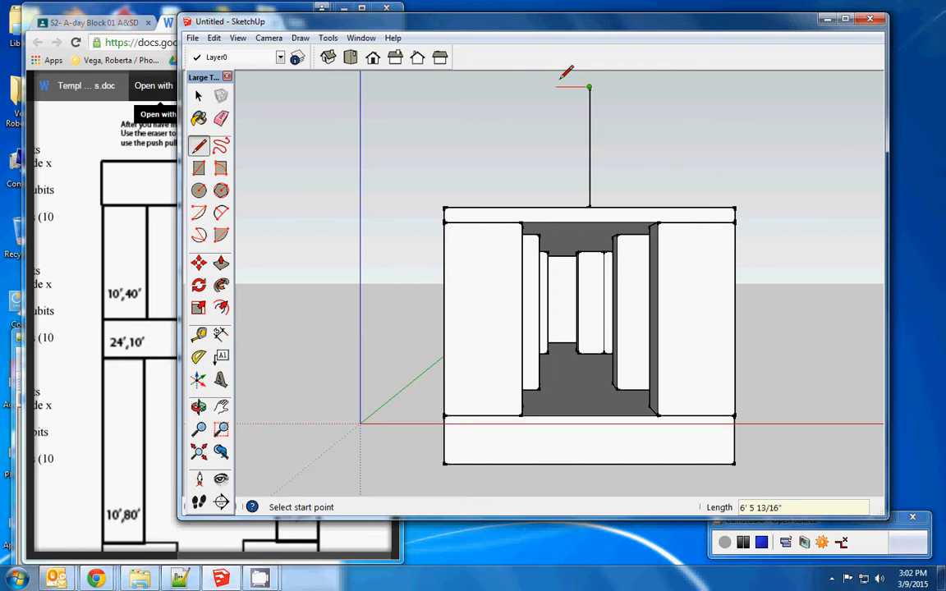
{"action": "left_click", "coordinate": [445, 207]}
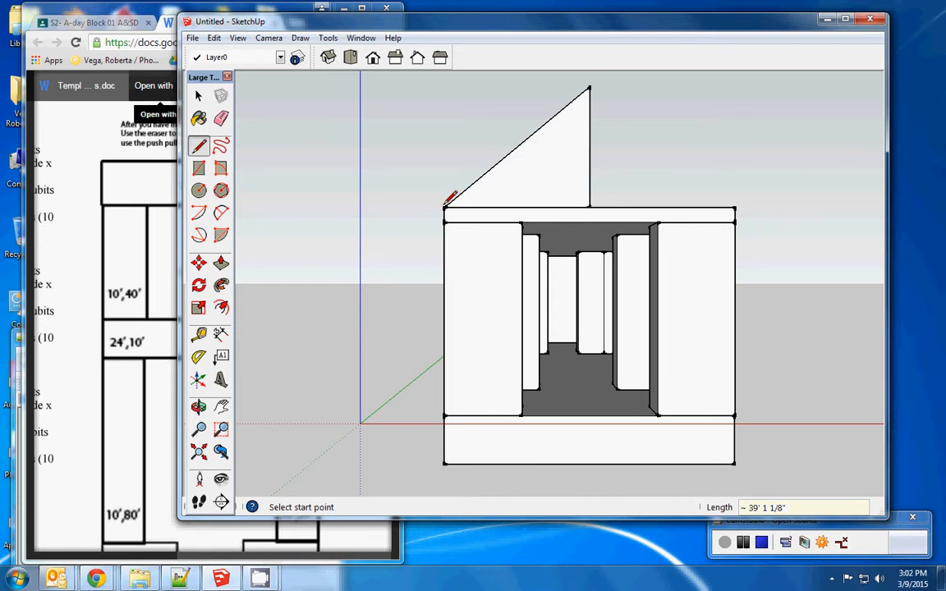
{"action": "left_click", "coordinate": [589, 87]}
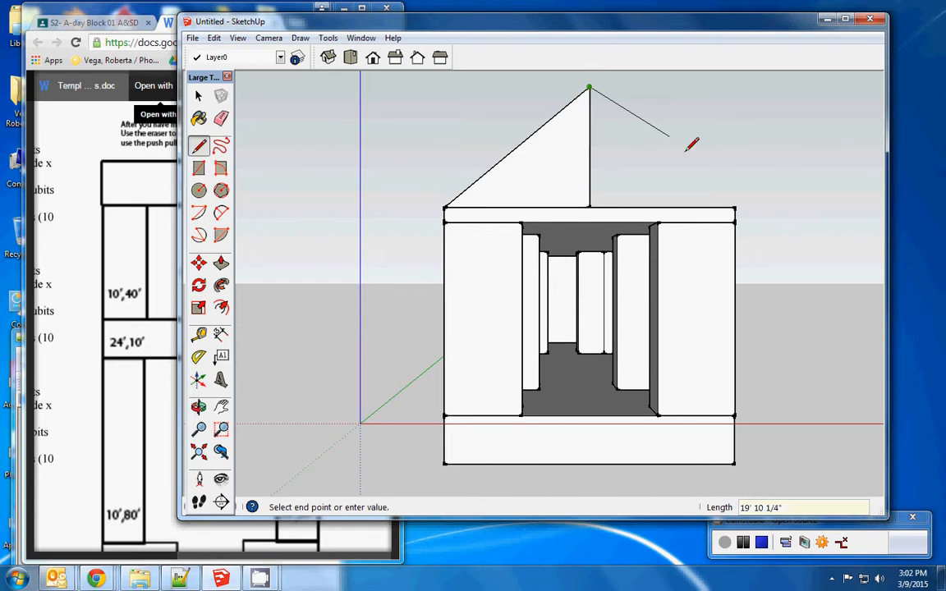
{"action": "left_click", "coordinate": [736, 207]}
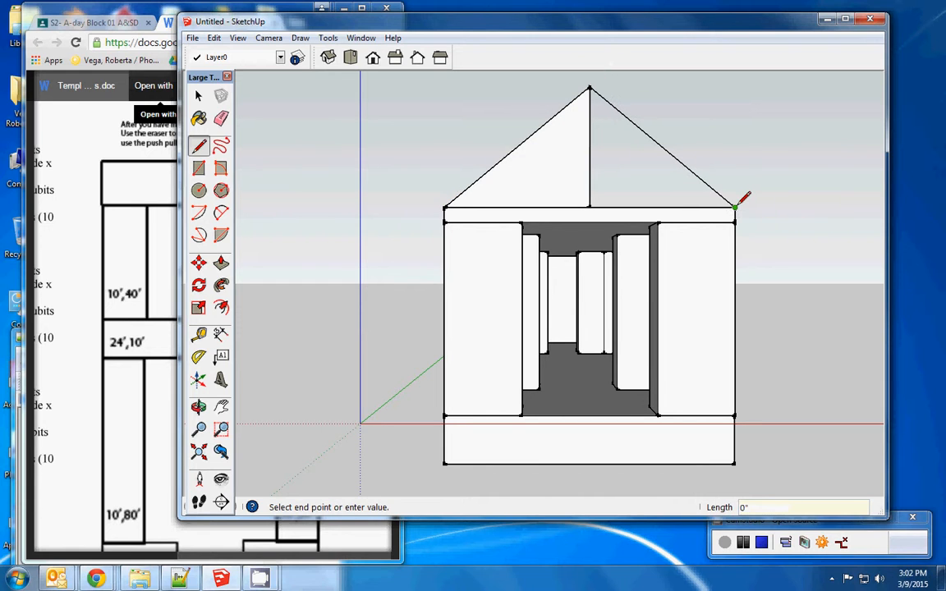
{"action": "left_click", "coordinate": [590, 206]}
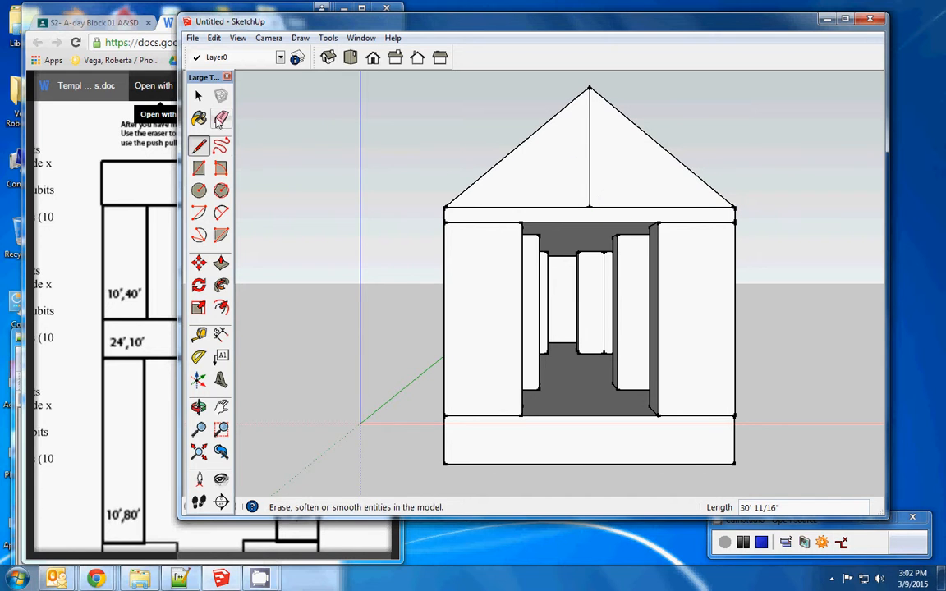
{"action": "left_click", "coordinate": [222, 119]}
{"action": "left_click", "coordinate": [590, 168]}
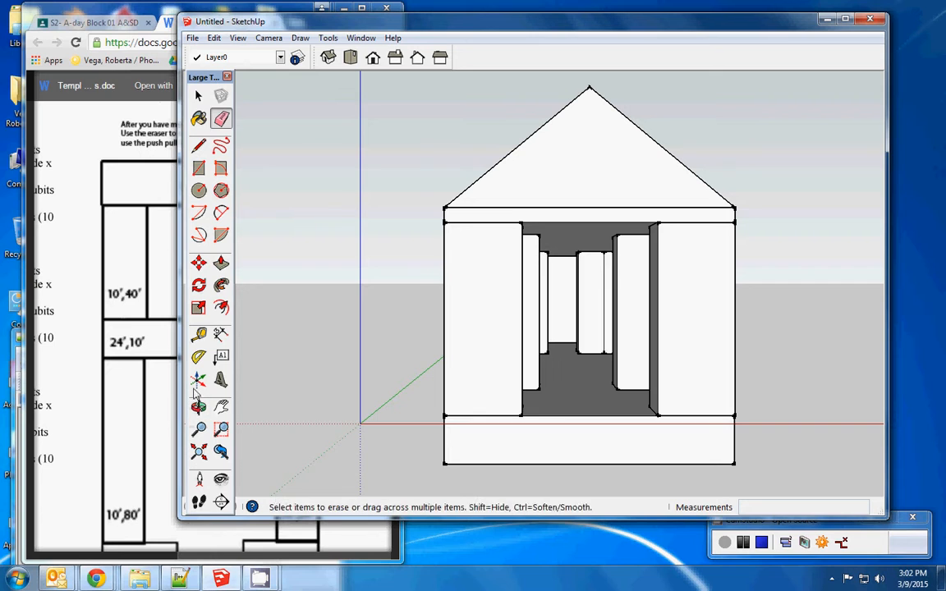
- Turn the triangular face above the ceiling into a component named "pediment"
{"action": "left_click", "coordinate": [198, 97]}
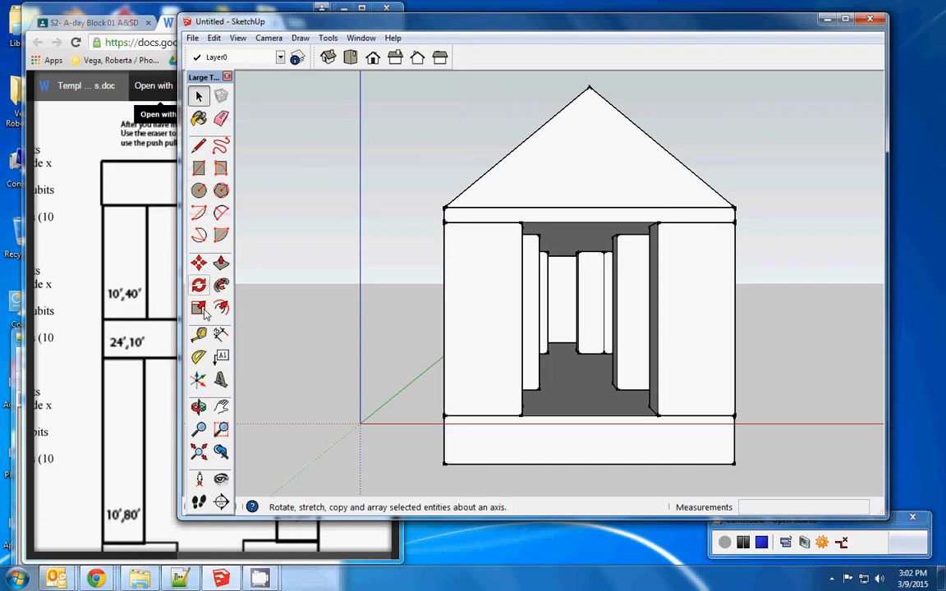
{"action": "left_click", "coordinate": [198, 407]}
{"action": "left_click_drag", "start_coordinate": [358, 273], "coordinate": [715, 285]}
{"action": "left_click", "coordinate": [199, 99]}
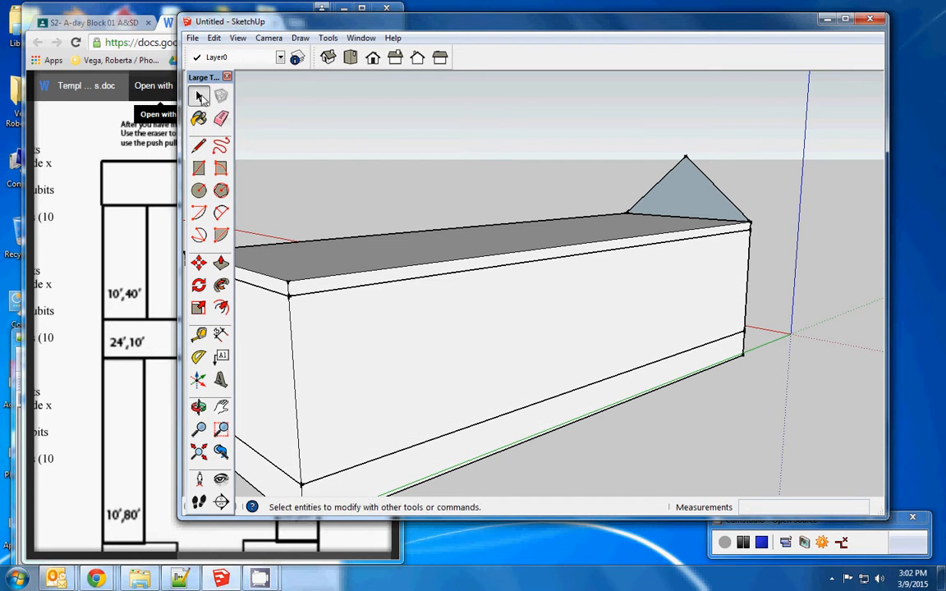
{"action": "left_click", "coordinate": [689, 203]}
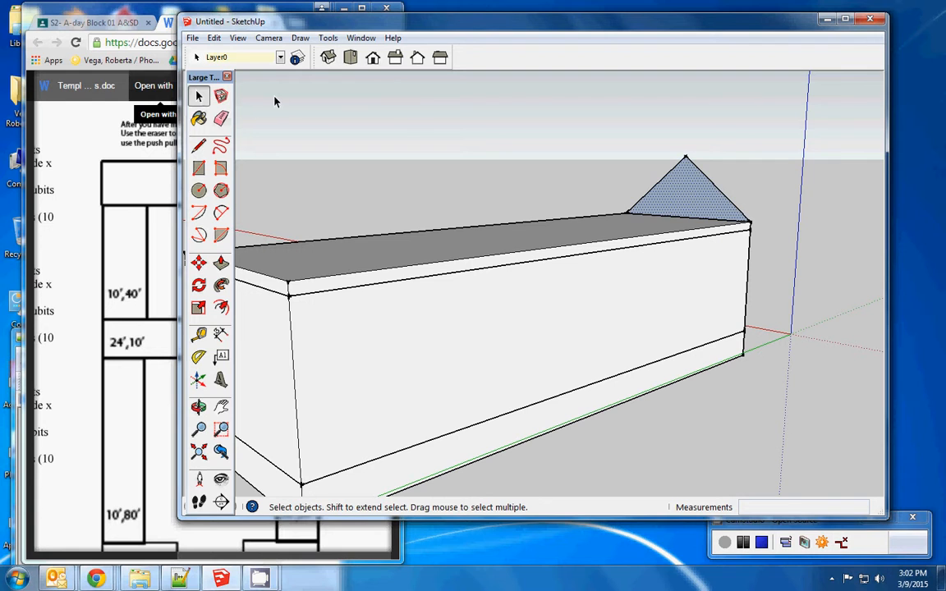
{"action": "left_click", "coordinate": [221, 96]}
{"action": "type", "text": "pe"}
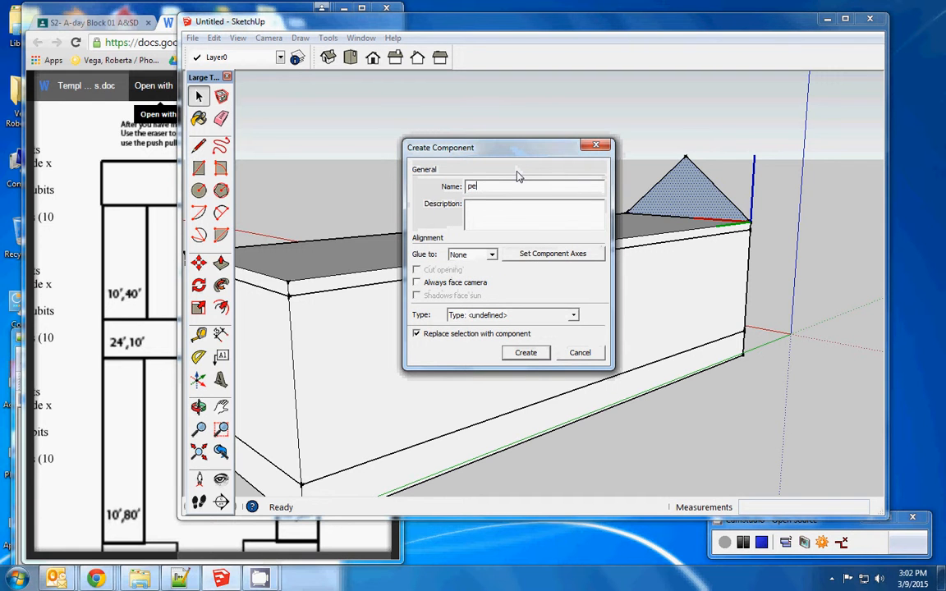
{"action": "type", "text": "diment"}
{"action": "key", "text": "Return"}
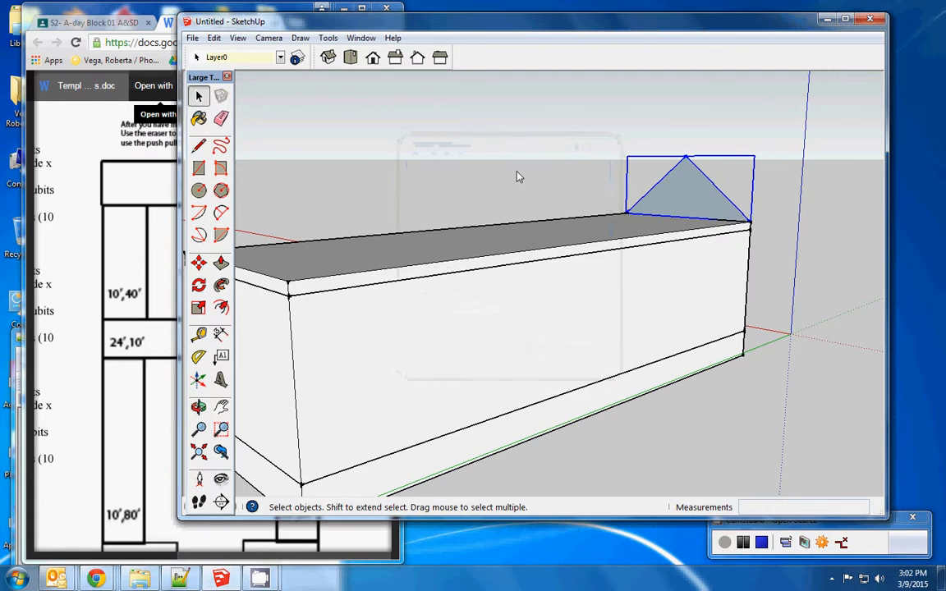
- Extrude the pediment face 184' to the ceiling's far end inside its component, leave component editing and show the model from the front
{"action": "double_click", "coordinate": [685, 197]}
{"action": "left_click", "coordinate": [686, 197]}
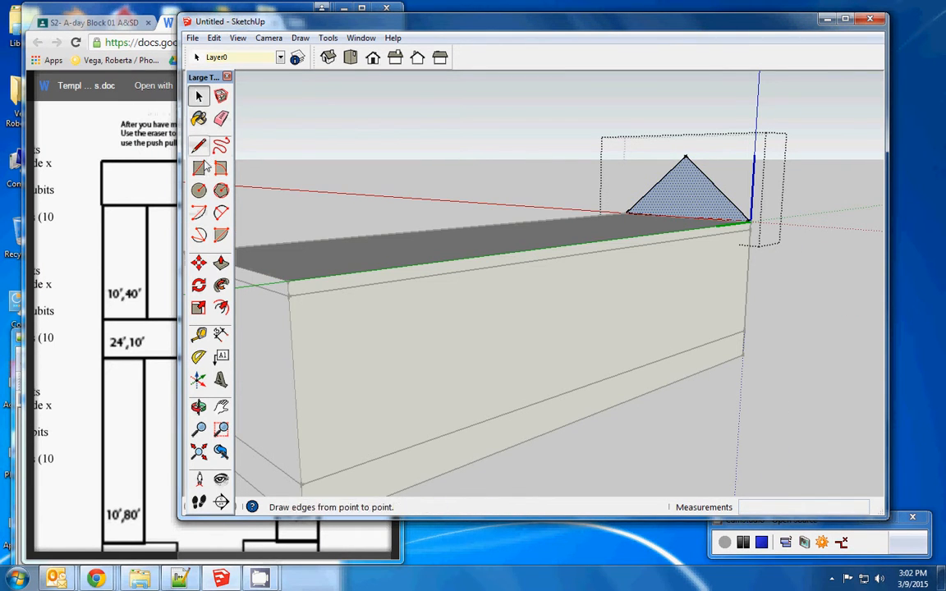
{"action": "left_click", "coordinate": [221, 262]}
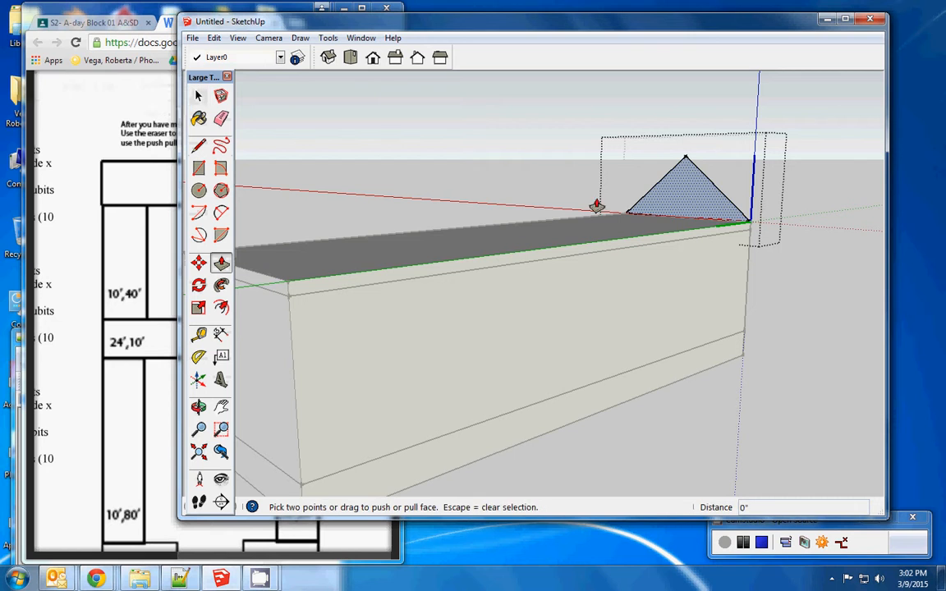
{"action": "left_click_drag", "start_coordinate": [697, 201], "coordinate": [275, 277]}
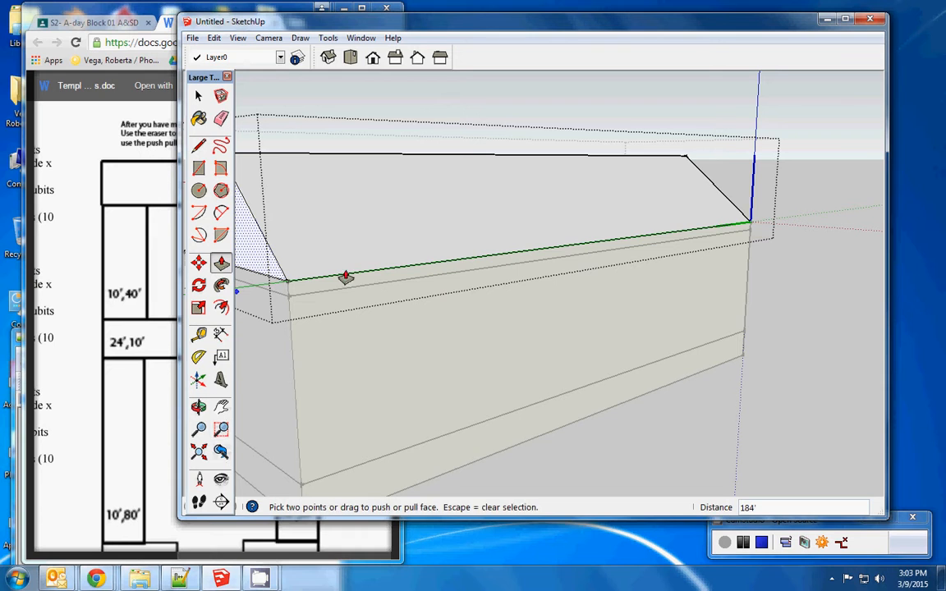
{"action": "left_click", "coordinate": [372, 57]}
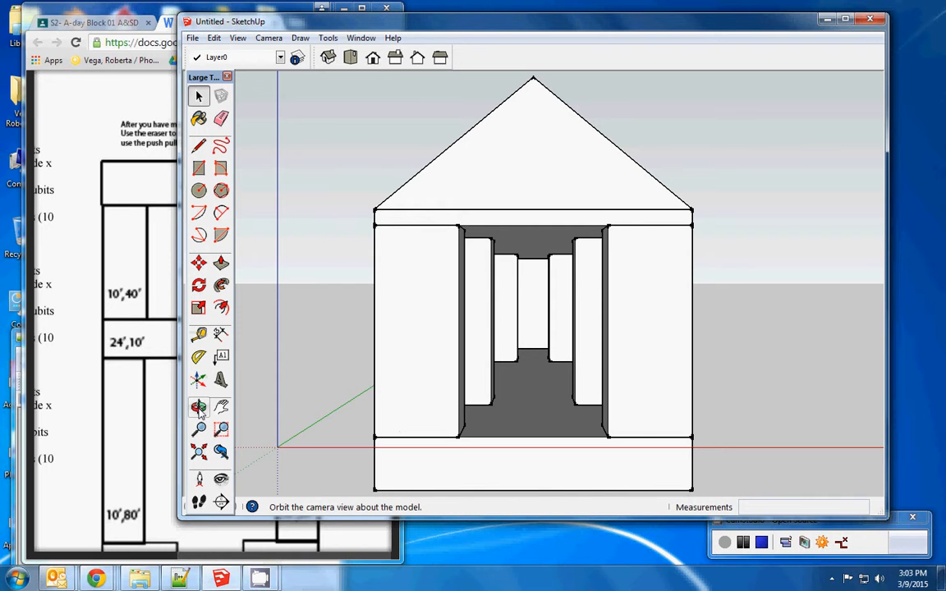
- Open the floor component and extrude its front face outward by 20'
{"action": "left_click", "coordinate": [199, 408]}
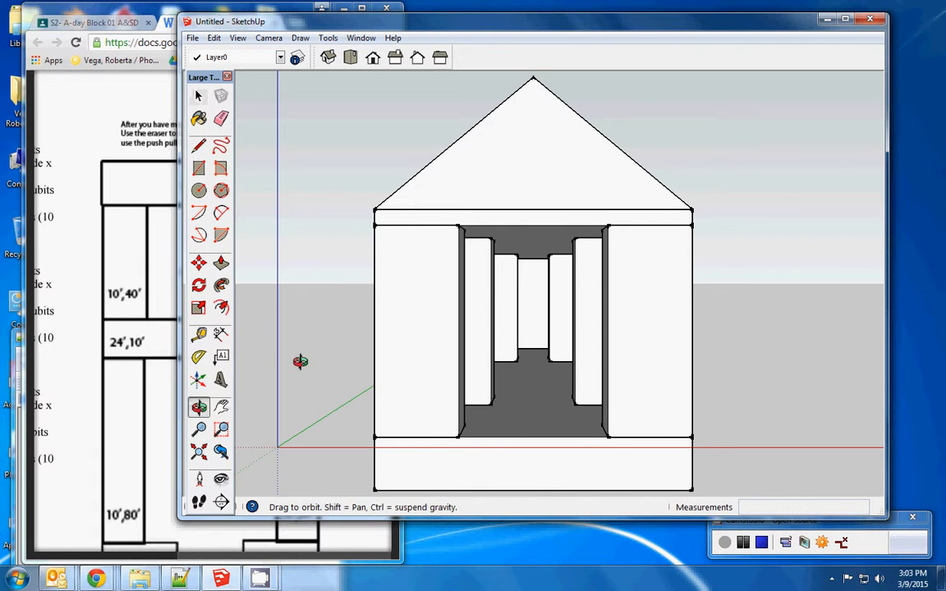
{"action": "left_click_drag", "start_coordinate": [303, 363], "coordinate": [486, 359]}
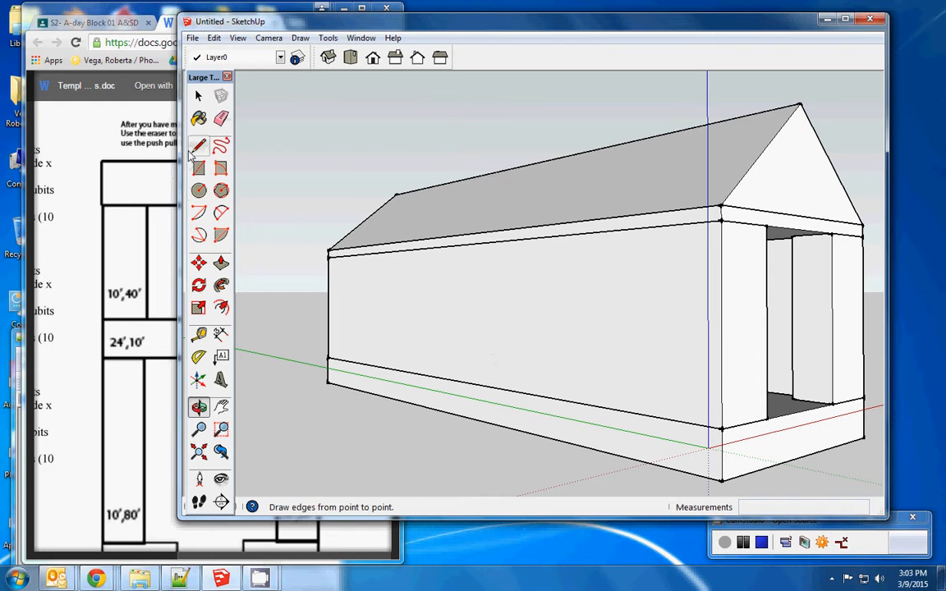
{"action": "left_click", "coordinate": [198, 97]}
{"action": "left_click", "coordinate": [759, 452]}
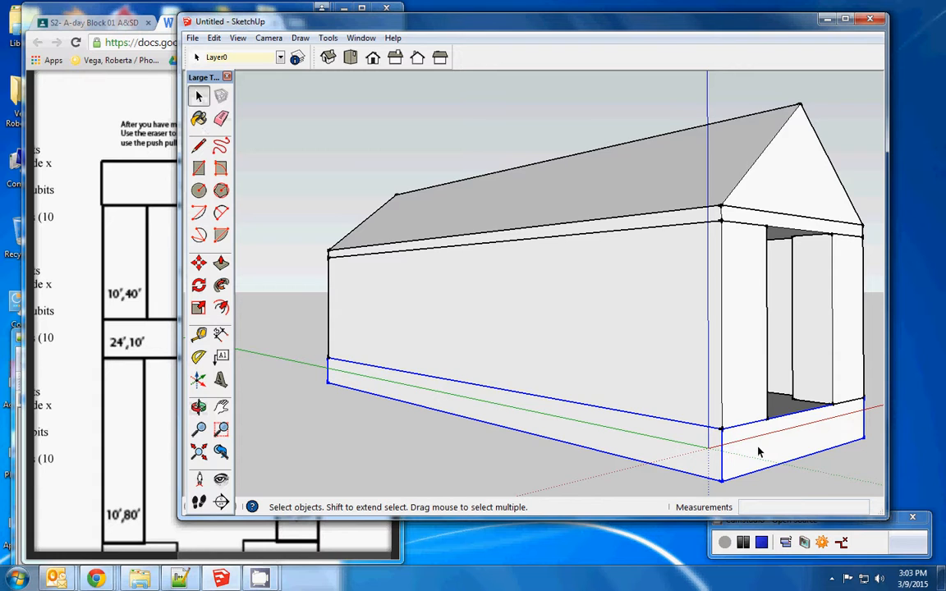
{"action": "double_click", "coordinate": [758, 448]}
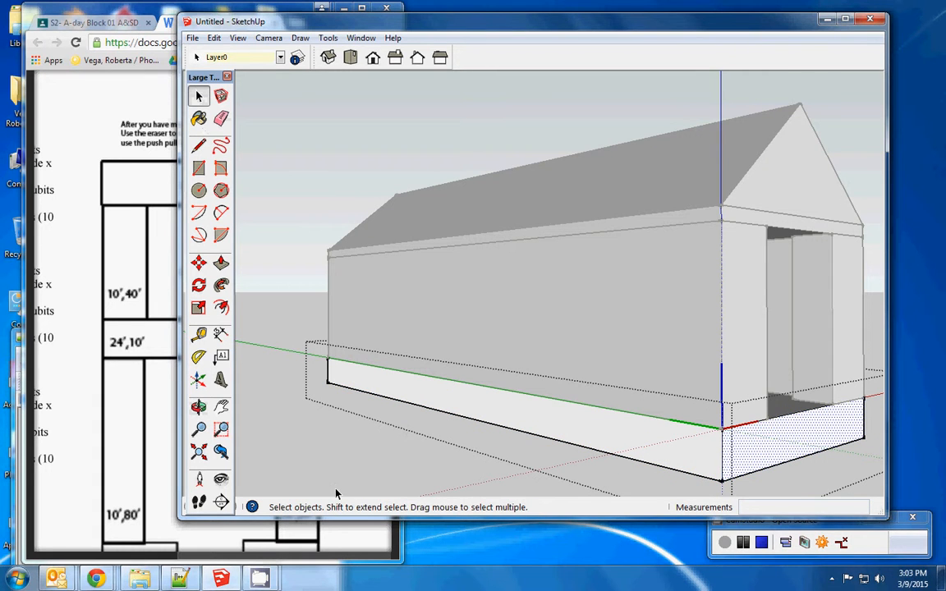
{"action": "left_click", "coordinate": [221, 262]}
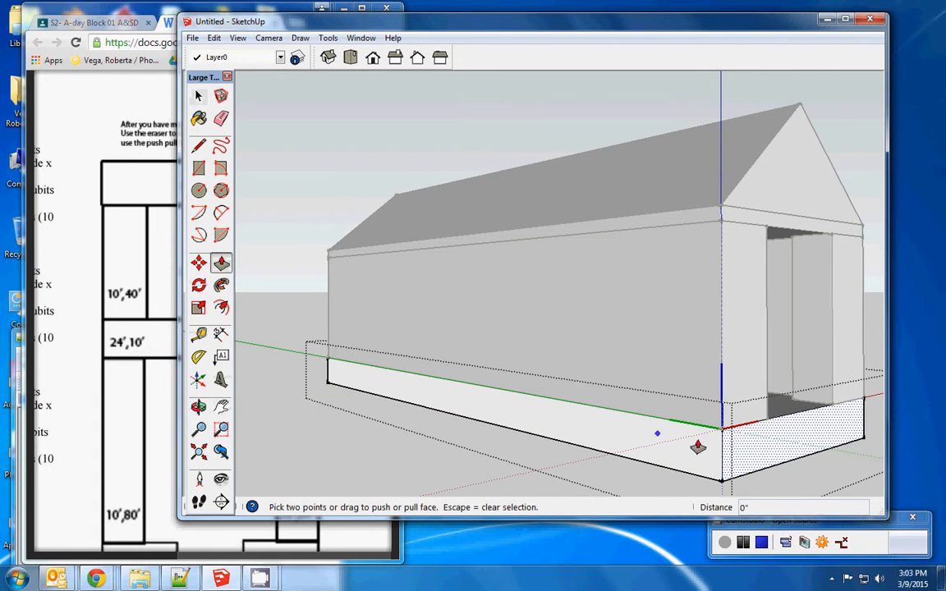
{"action": "left_click_drag", "start_coordinate": [697, 446], "coordinate": [742, 452]}
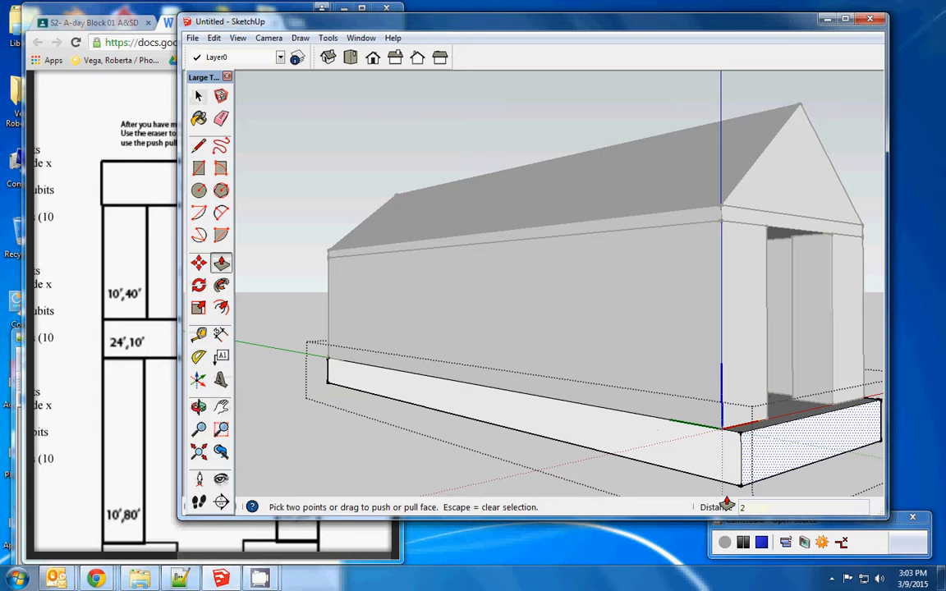
{"action": "type", "text": "20'"}
{"action": "key", "text": "Return"}
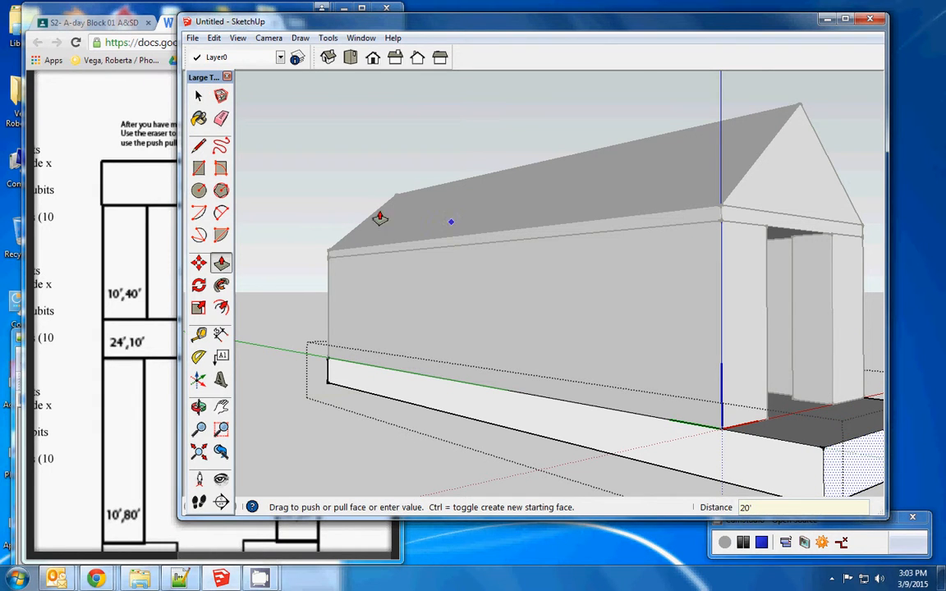
- Open the ceiling component and extrude its front face outward by 20'
{"action": "left_click", "coordinate": [198, 96]}
{"action": "left_click", "coordinate": [787, 231]}
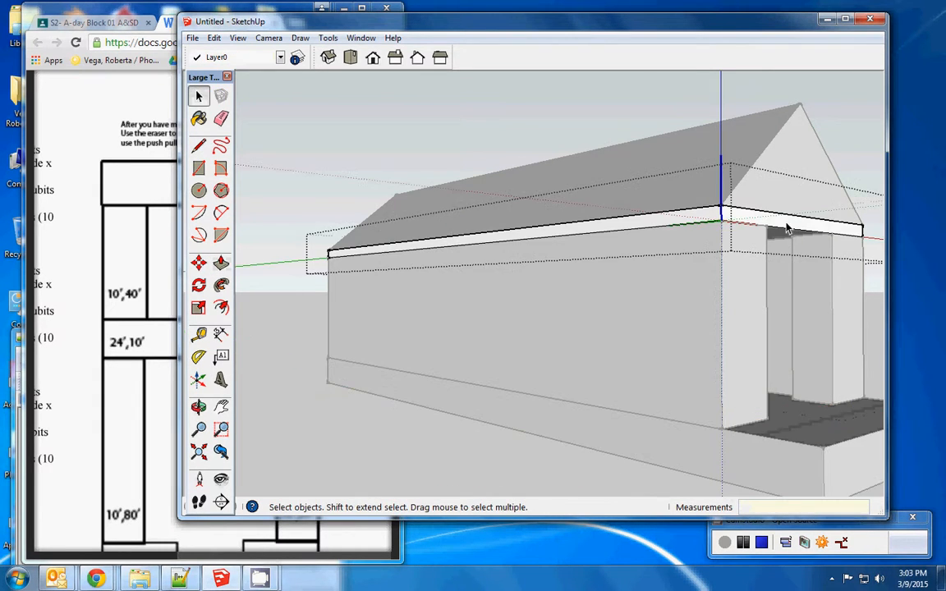
{"action": "left_click", "coordinate": [221, 263]}
{"action": "left_click_drag", "start_coordinate": [794, 232], "coordinate": [802, 263]}
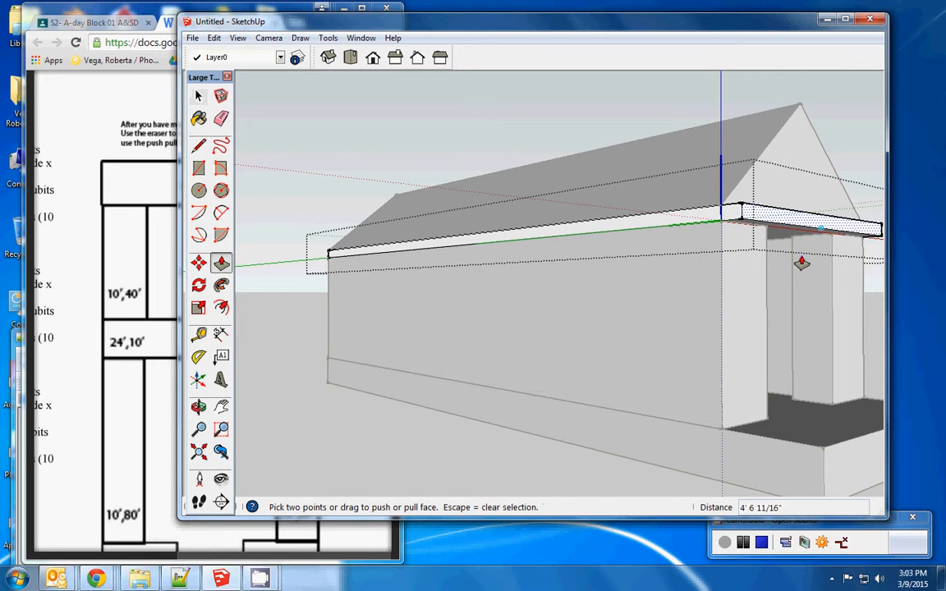
{"action": "type", "text": "20"}
{"action": "key", "text": "Return"}
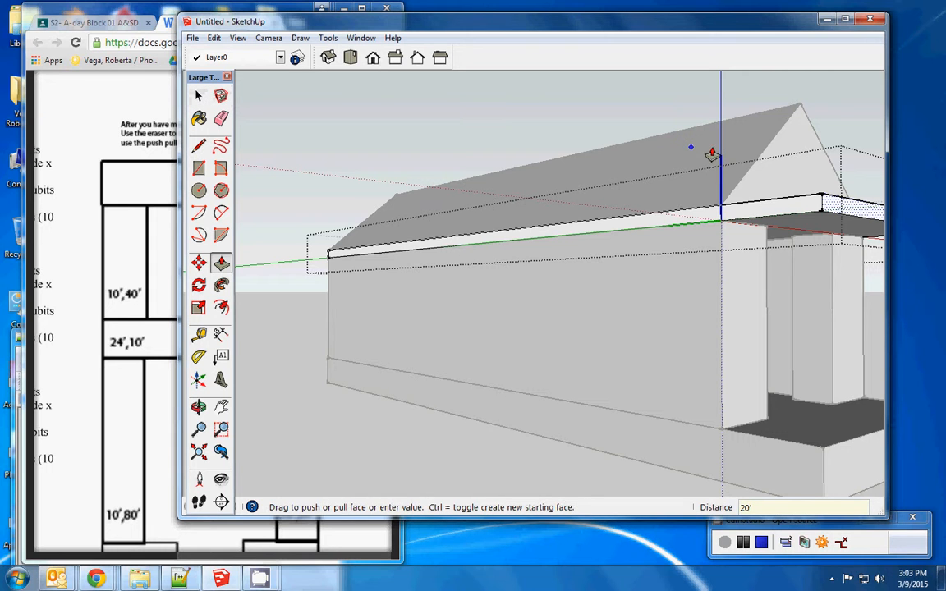
- Leave the ceiling component, open the pediment component and extrude its front triangular face outward by 20'
{"action": "left_click", "coordinate": [202, 97]}
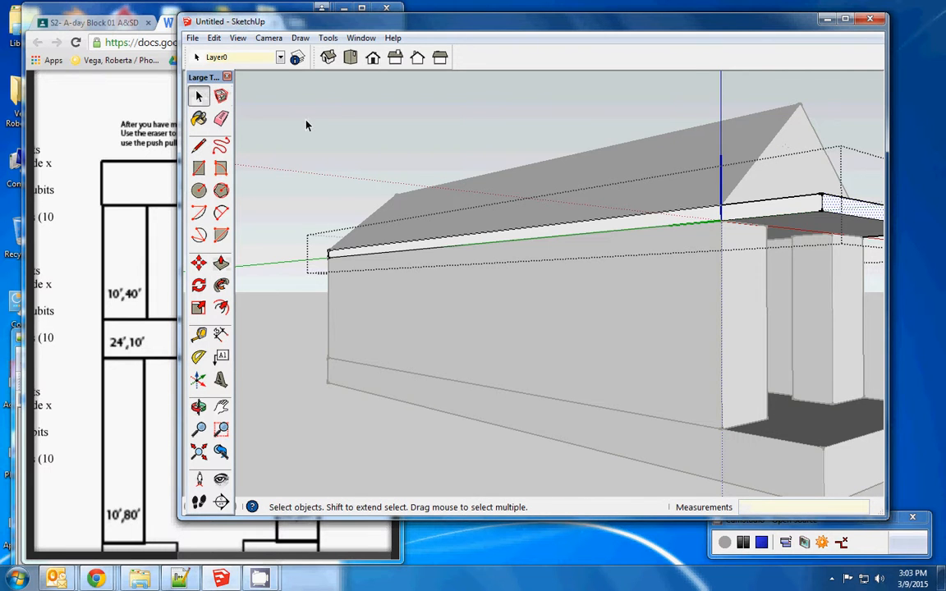
{"action": "left_click", "coordinate": [305, 124]}
{"action": "double_click", "coordinate": [809, 178]}
{"action": "triple_click", "coordinate": [809, 178]}
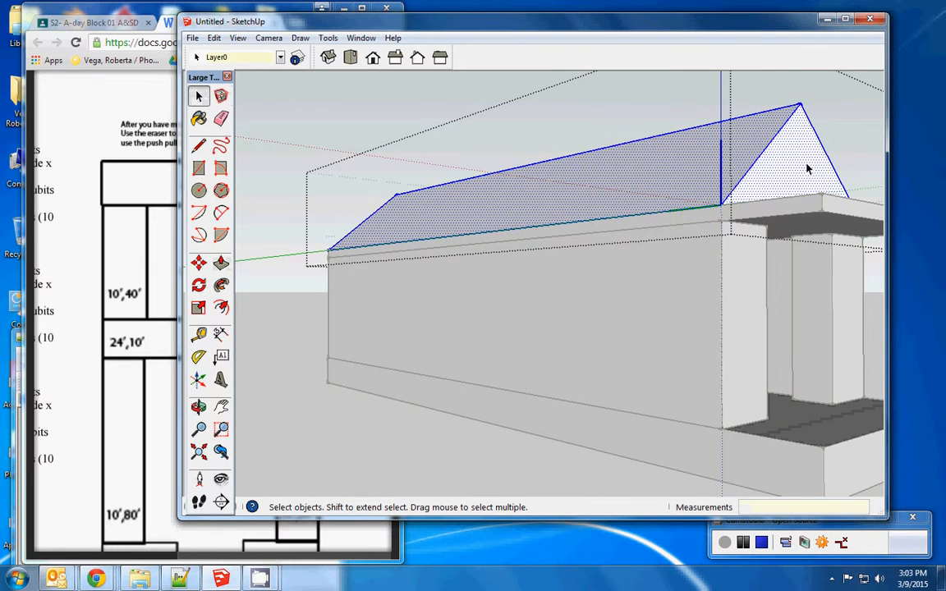
{"action": "left_click", "coordinate": [819, 173]}
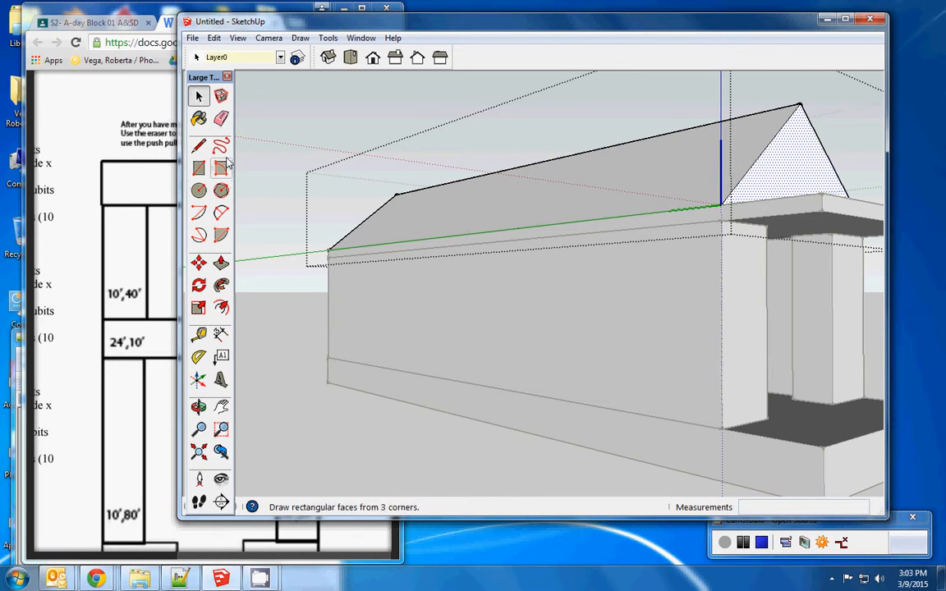
{"action": "left_click", "coordinate": [221, 261]}
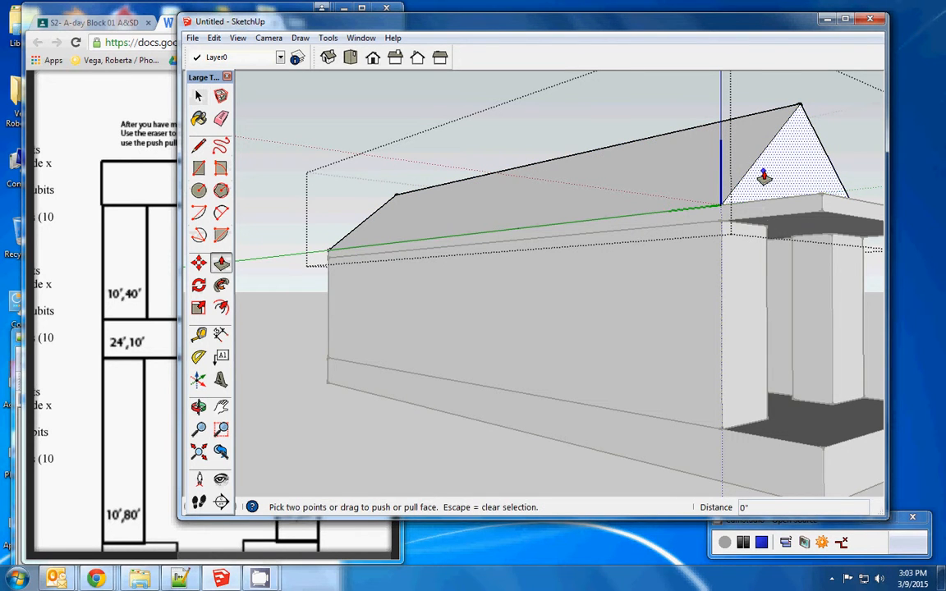
{"action": "mouse_move", "coordinate": [756, 186]}
{"action": "left_mouse_down"}
{"action": "mouse_move", "coordinate": [788, 182]}
{"action": "mouse_move", "coordinate": [750, 196]}
{"action": "left_mouse_up"}
{"action": "type", "text": "20"}
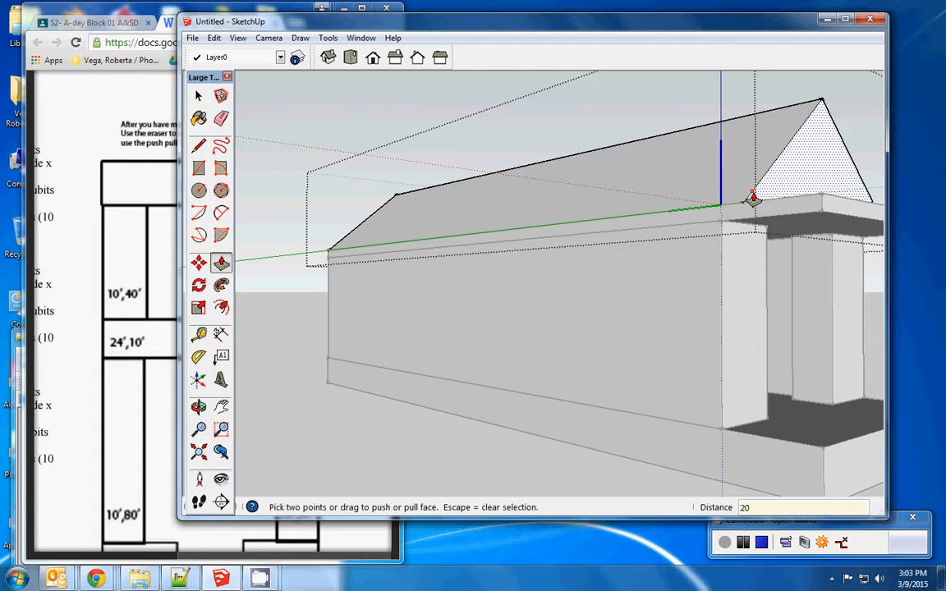
{"action": "key", "text": "Return"}
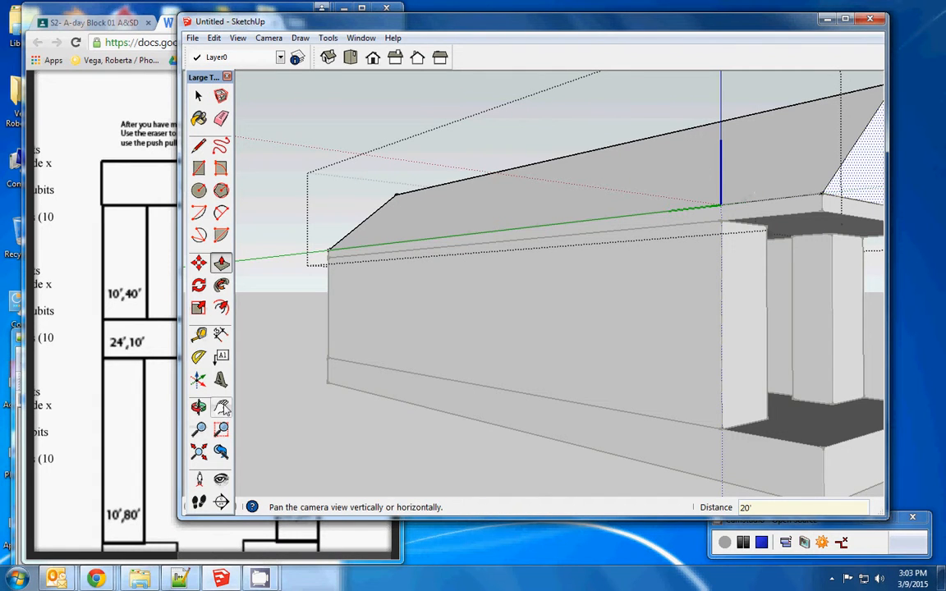
- Offset the outline of the pediment's front triangular face inward by 2'
{"action": "left_click", "coordinate": [199, 407]}
{"action": "left_click_drag", "start_coordinate": [311, 403], "coordinate": [531, 407]}
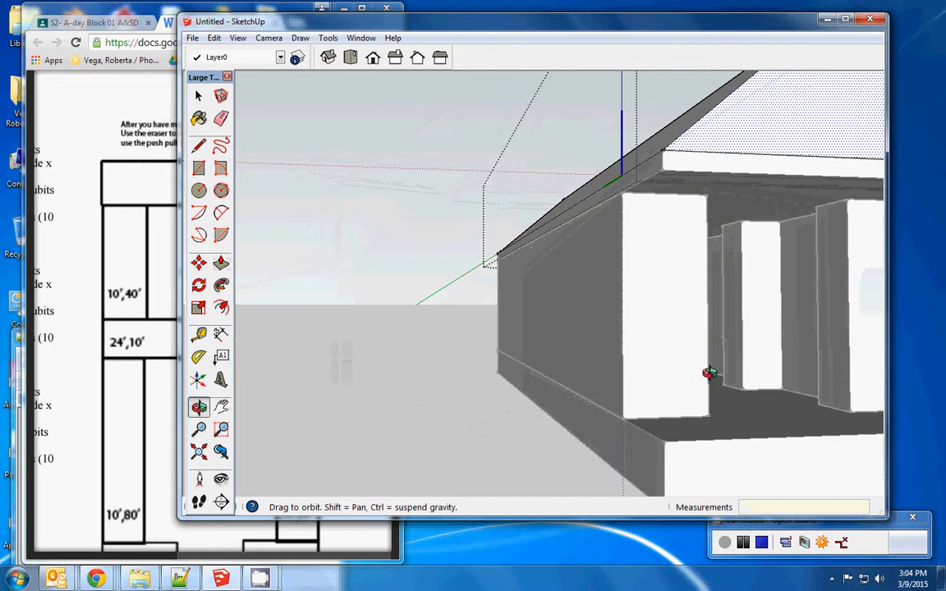
{"action": "scroll", "coordinate": [595, 341], "scroll_direction": "down", "scroll_amount": 2}
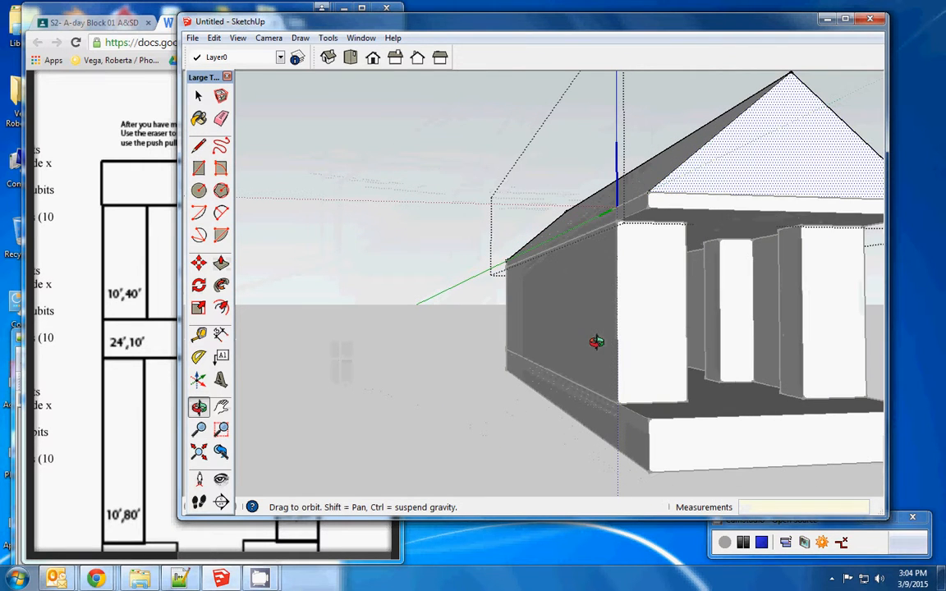
{"action": "left_click", "coordinate": [224, 408]}
{"action": "middle_click_drag", "start_coordinate": [500, 333], "coordinate": [389, 363]}
{"action": "left_click_drag", "start_coordinate": [389, 363], "coordinate": [382, 363]}
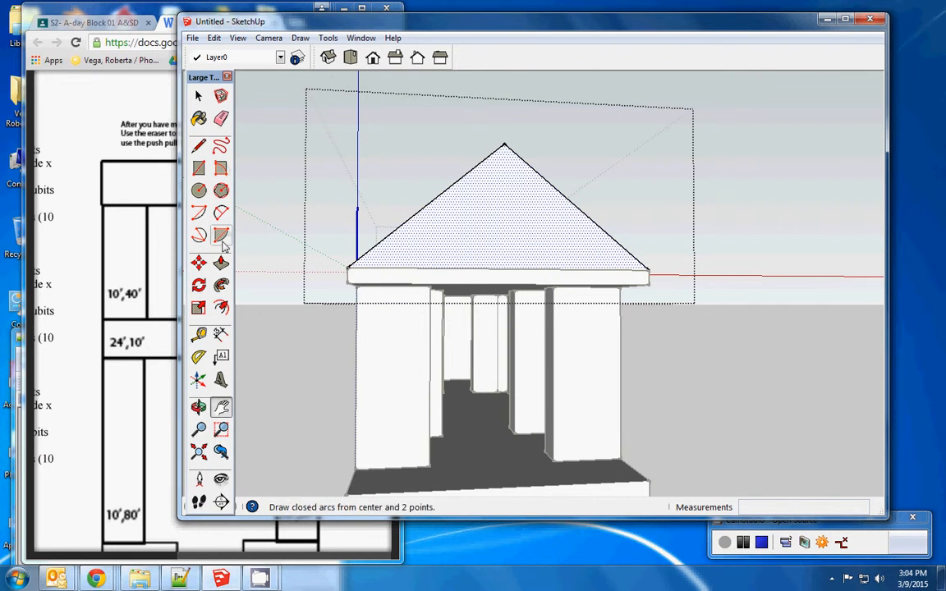
{"action": "left_click", "coordinate": [222, 308]}
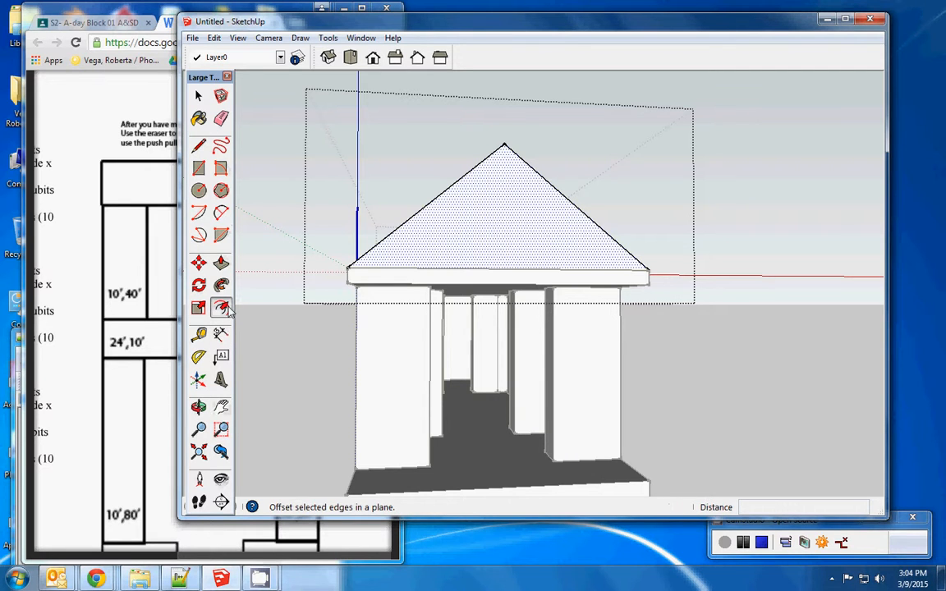
{"action": "left_click", "coordinate": [423, 214]}
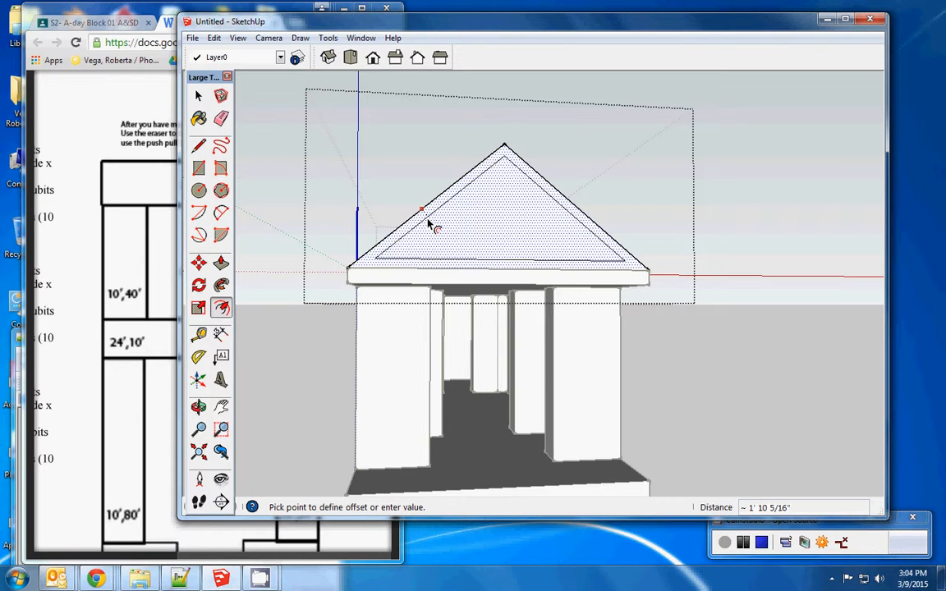
{"action": "left_click", "coordinate": [426, 220]}
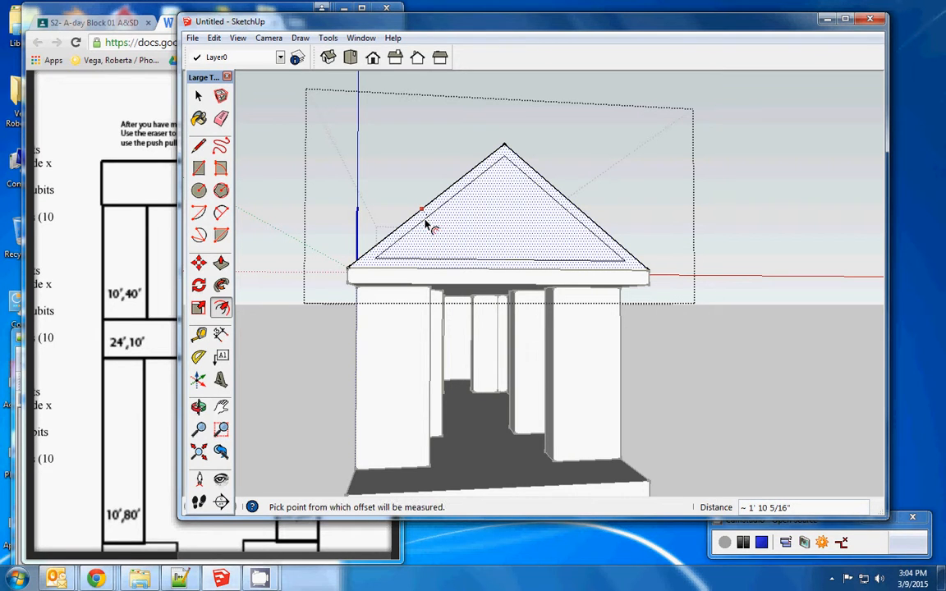
{"action": "type", "text": "2"}
{"action": "key", "text": "Return"}
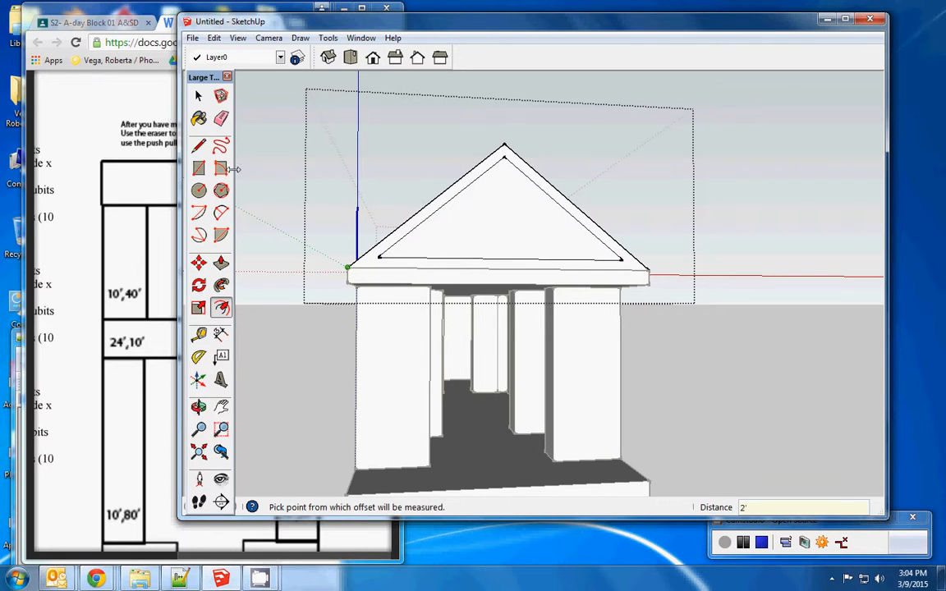
- Offset the inner triangle of the pediment's front face inward by another 2'
{"action": "left_click", "coordinate": [202, 97]}
{"action": "left_click", "coordinate": [204, 96]}
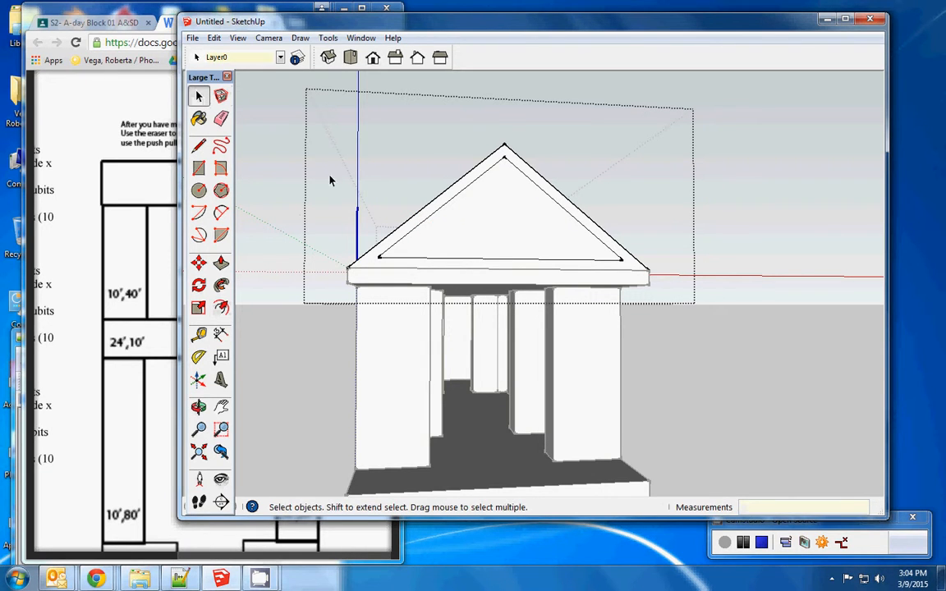
{"action": "left_click", "coordinate": [427, 219]}
{"action": "left_click", "coordinate": [452, 228]}
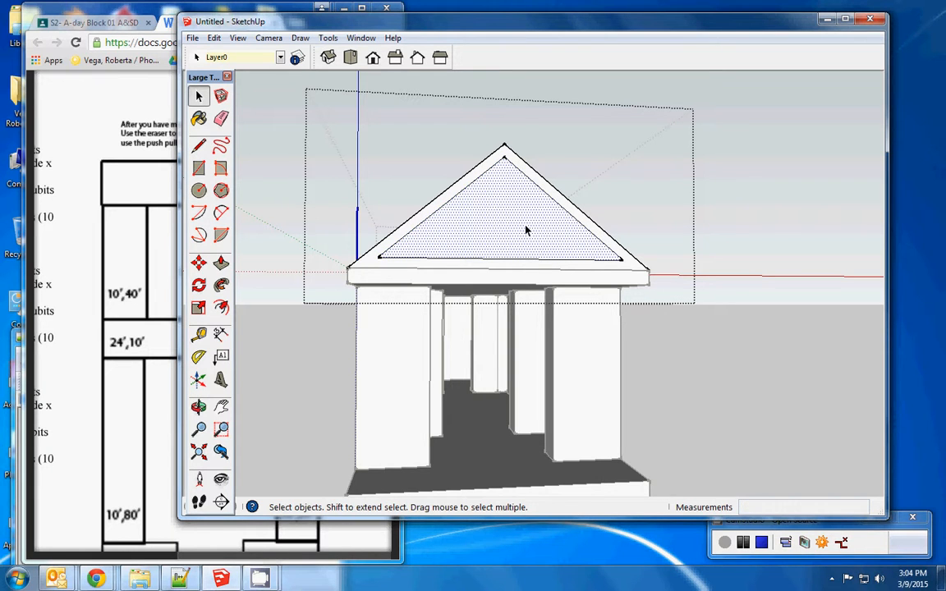
{"action": "left_click", "coordinate": [222, 309]}
{"action": "left_click", "coordinate": [454, 211]}
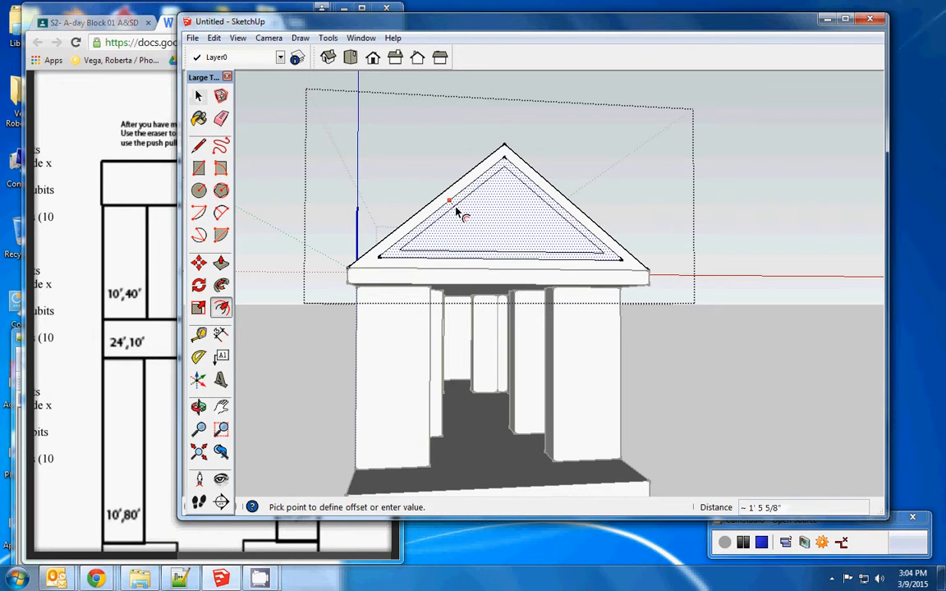
{"action": "left_click", "coordinate": [457, 213]}
{"action": "type", "text": "2'"}
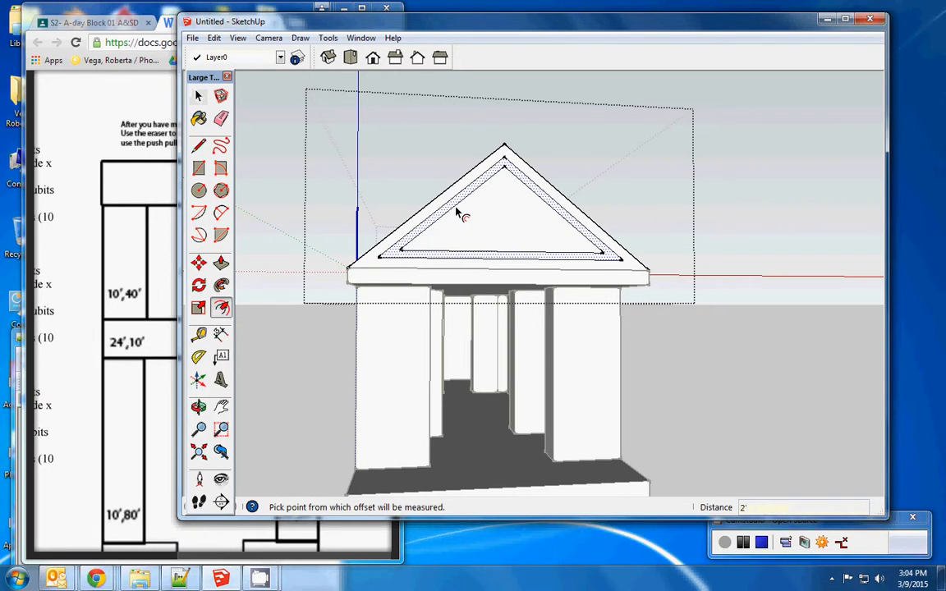
{"action": "key", "text": "Return"}
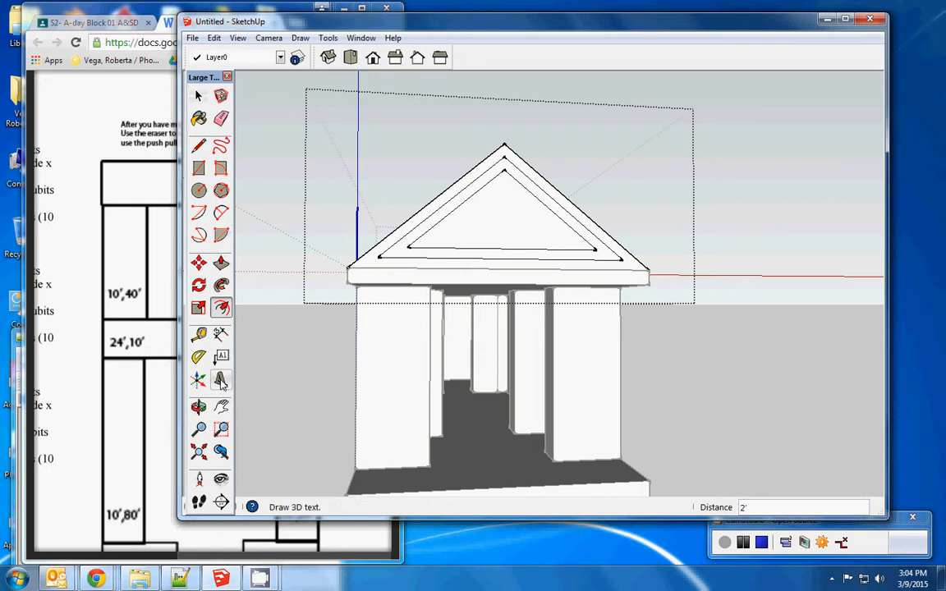
{"action": "left_click", "coordinate": [221, 262]}
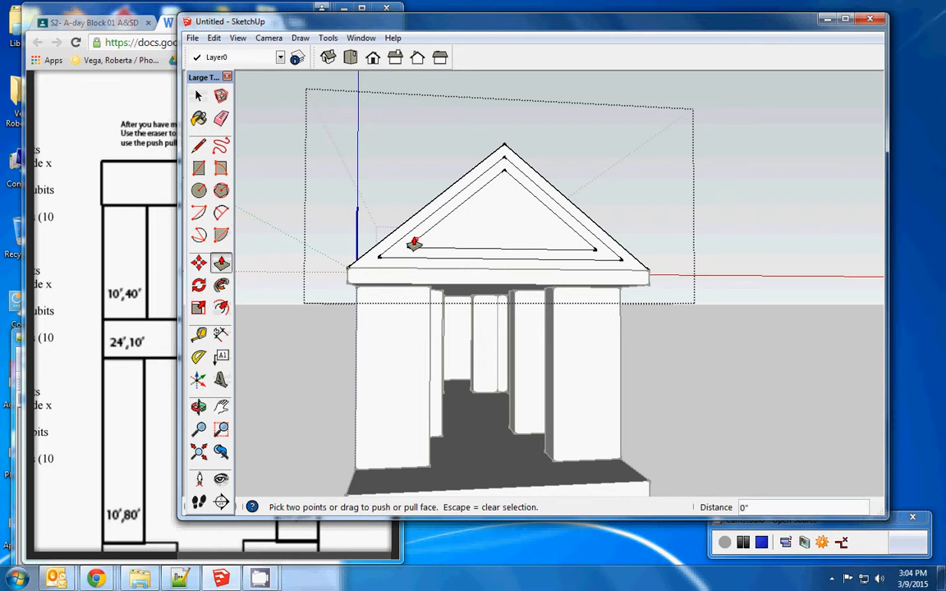
{"action": "left_click", "coordinate": [469, 239]}
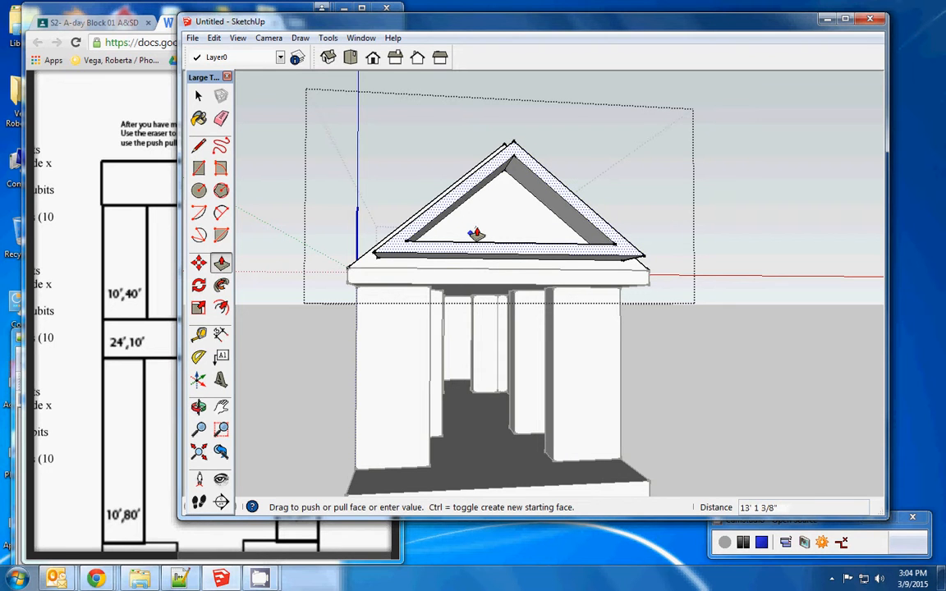
{"action": "key", "text": "Escape"}
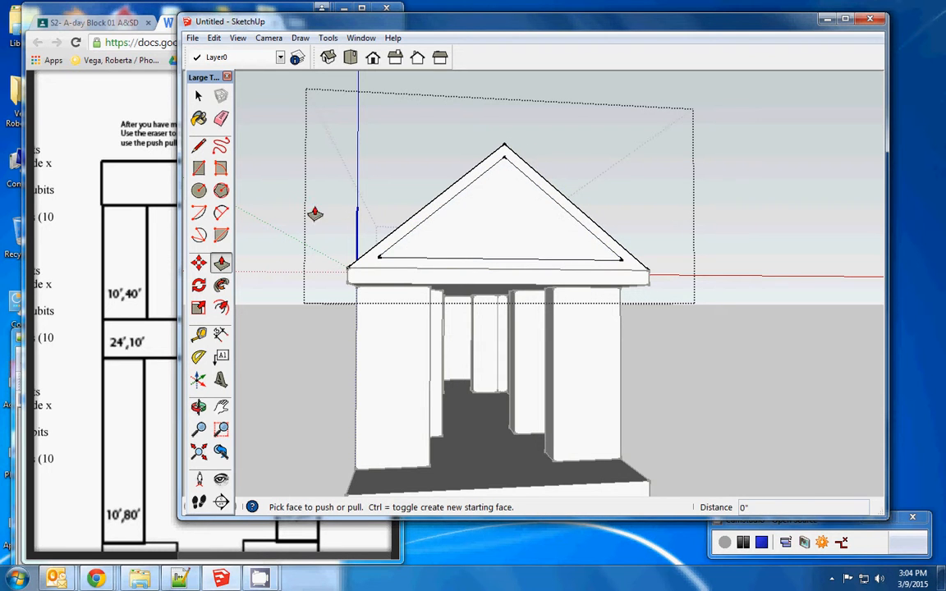
{"action": "left_click", "coordinate": [213, 37]}
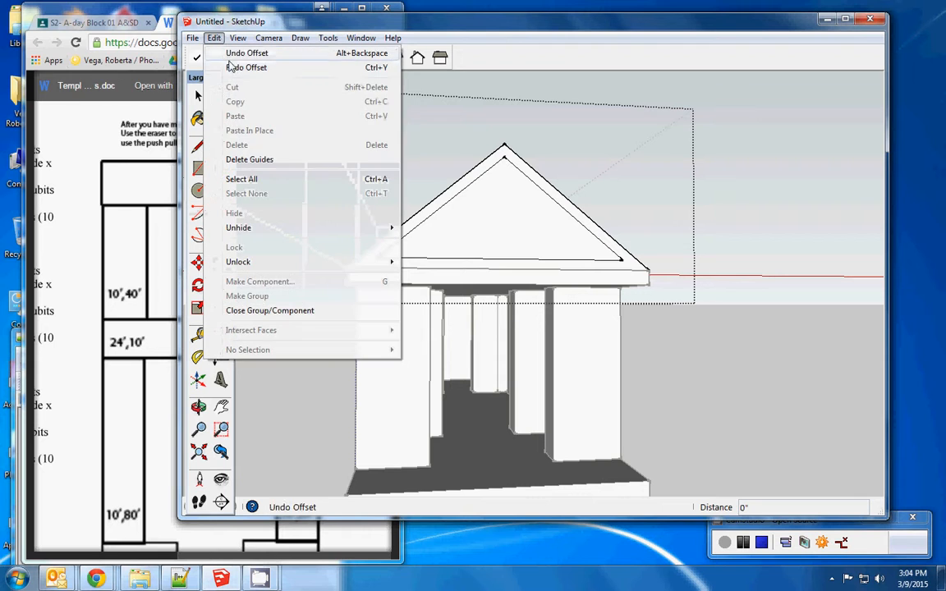
{"action": "left_click", "coordinate": [230, 68]}
- Push the innermost triangle of the pediment front inward by 6' with Push/Pull
{"action": "left_click", "coordinate": [198, 96]}
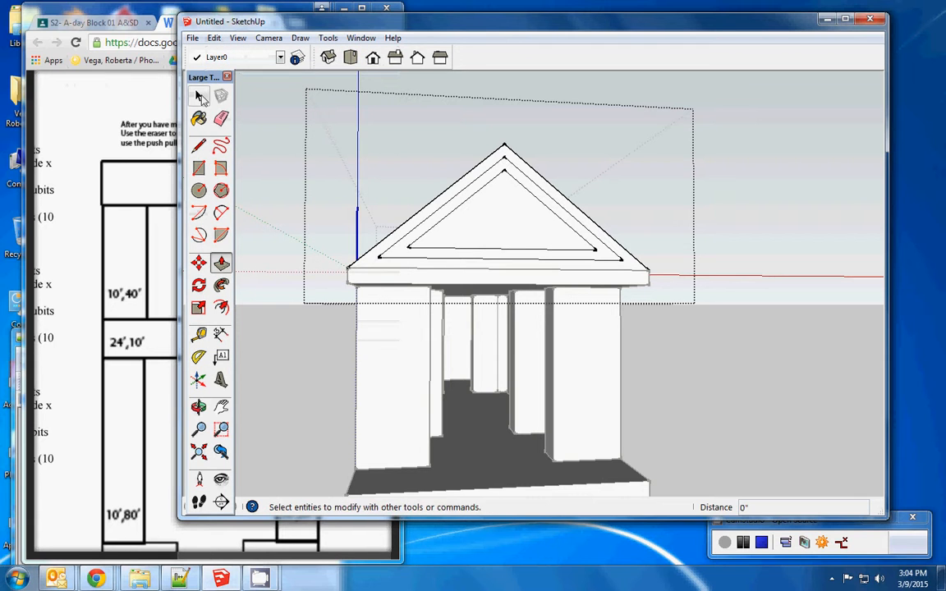
{"action": "left_click", "coordinate": [475, 234]}
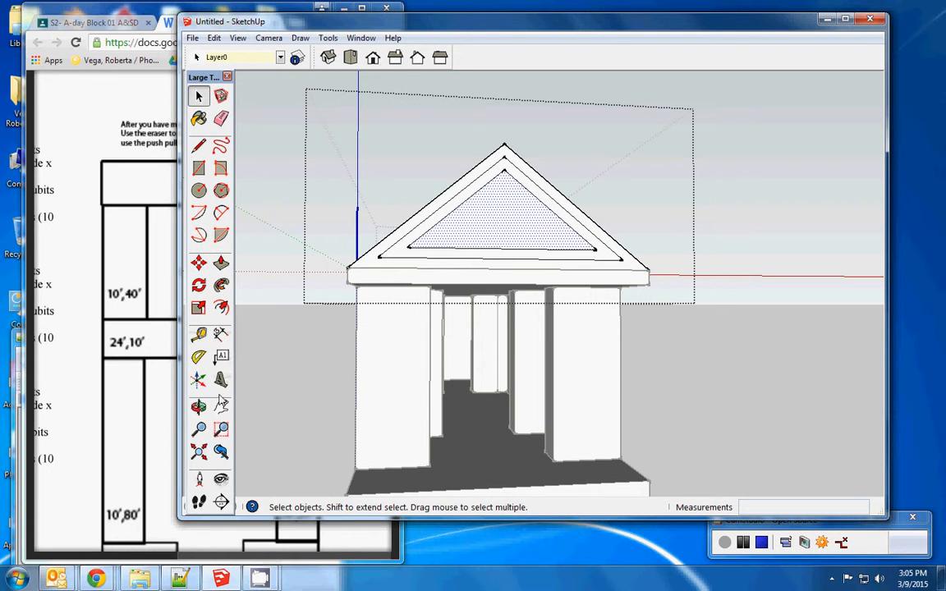
{"action": "left_click", "coordinate": [221, 263]}
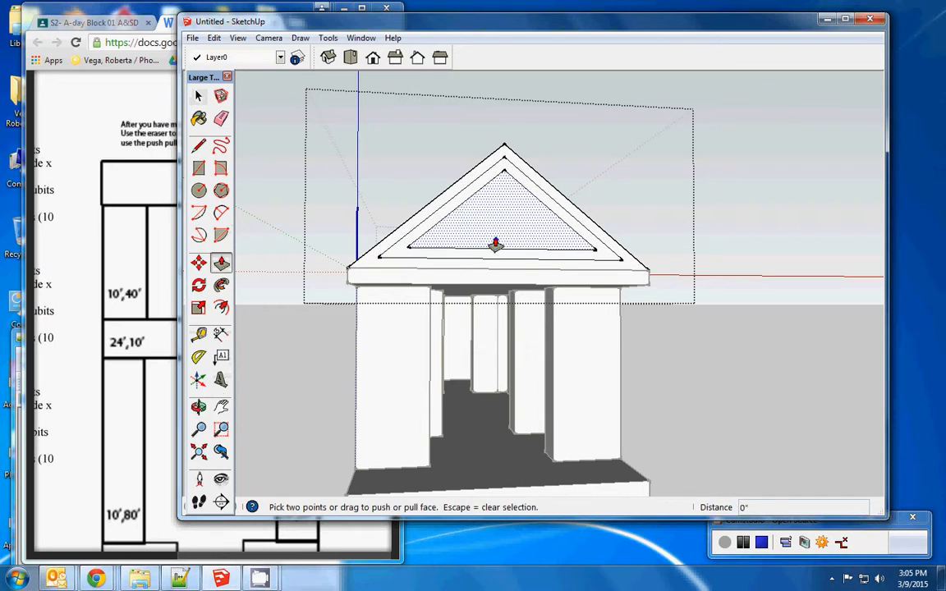
{"action": "left_click_drag", "start_coordinate": [495, 244], "coordinate": [487, 242]}
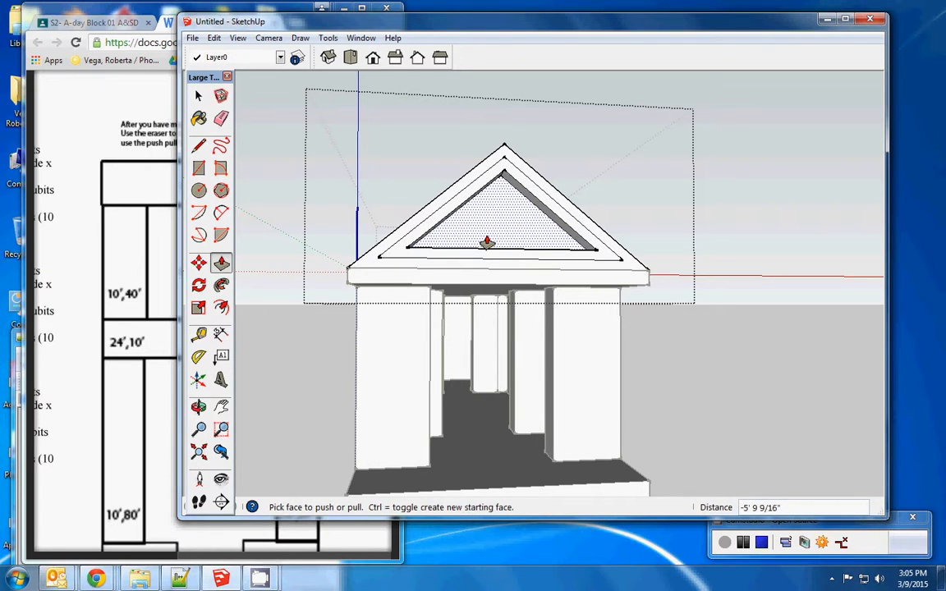
{"action": "type", "text": "6"}
{"action": "left_click", "coordinate": [487, 243]}
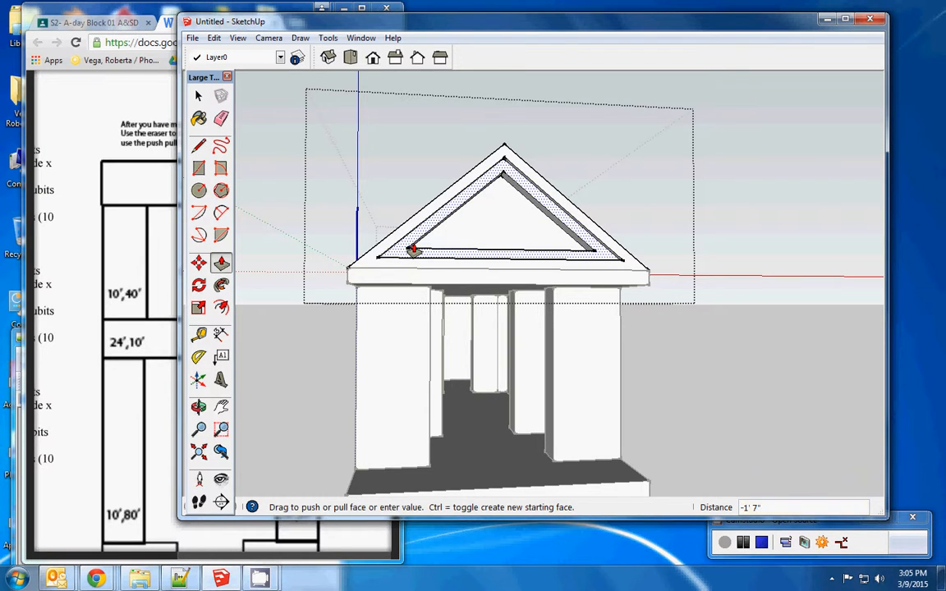
- Push the band between the two offset triangles inward by 1', then leave the pediment component and show the whole temple
{"action": "left_click", "coordinate": [411, 249]}
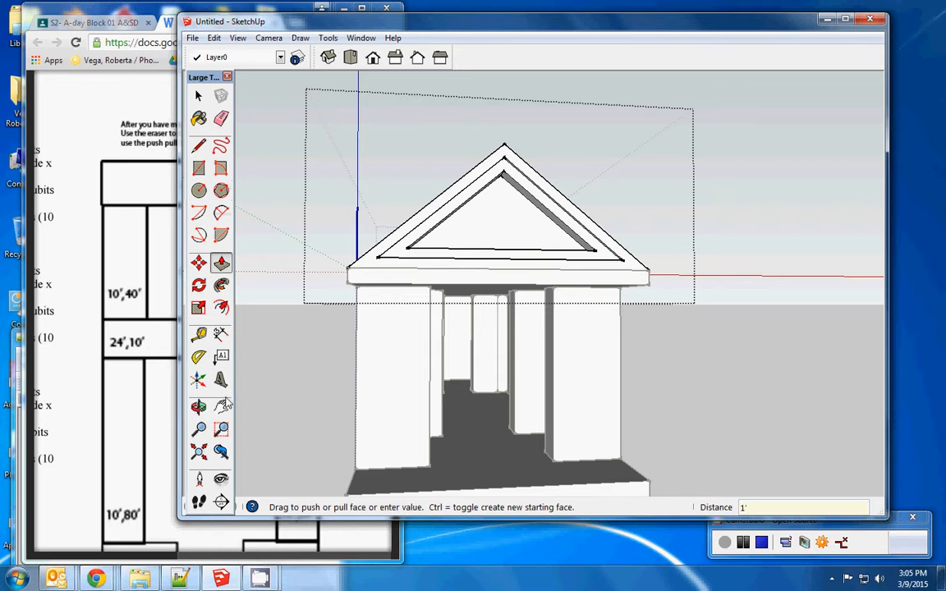
{"action": "left_click", "coordinate": [200, 408]}
{"action": "mouse_move", "coordinate": [364, 270]}
{"action": "left_mouse_down"}
{"action": "mouse_move", "coordinate": [429, 289]}
{"action": "mouse_move", "coordinate": [646, 277]}
{"action": "mouse_move", "coordinate": [431, 274]}
{"action": "mouse_move", "coordinate": [513, 258]}
{"action": "mouse_move", "coordinate": [564, 228]}
{"action": "mouse_move", "coordinate": [437, 231]}
{"action": "mouse_move", "coordinate": [570, 236]}
{"action": "left_mouse_up"}
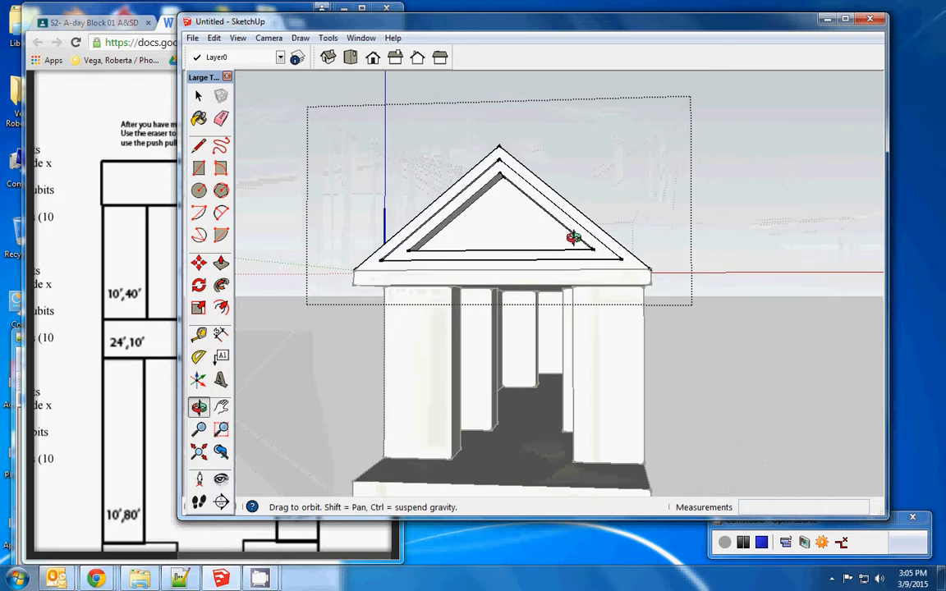
{"action": "left_click", "coordinate": [198, 96]}
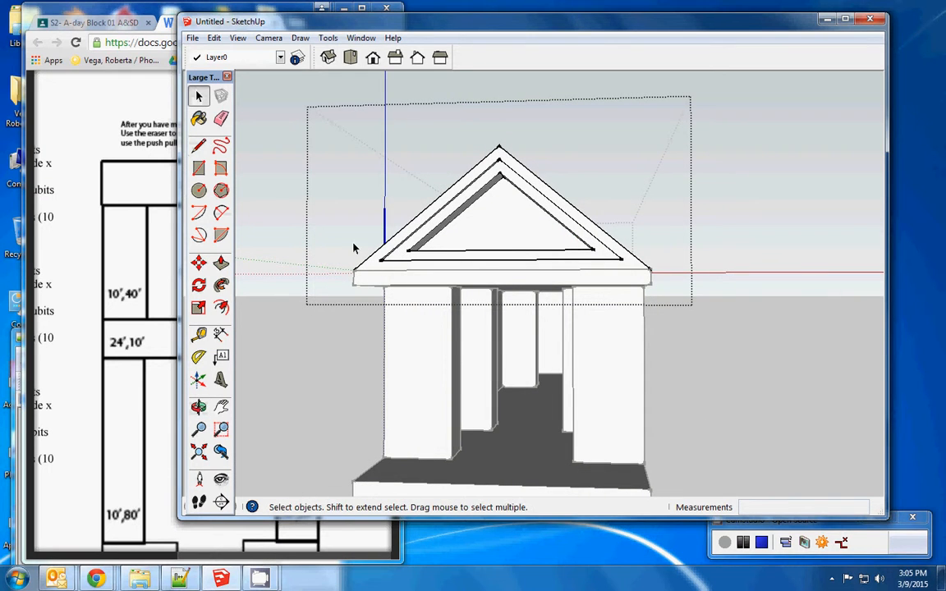
{"action": "left_click", "coordinate": [266, 266]}
{"action": "scroll", "coordinate": [359, 326], "scroll_direction": "down", "scroll_amount": 3}
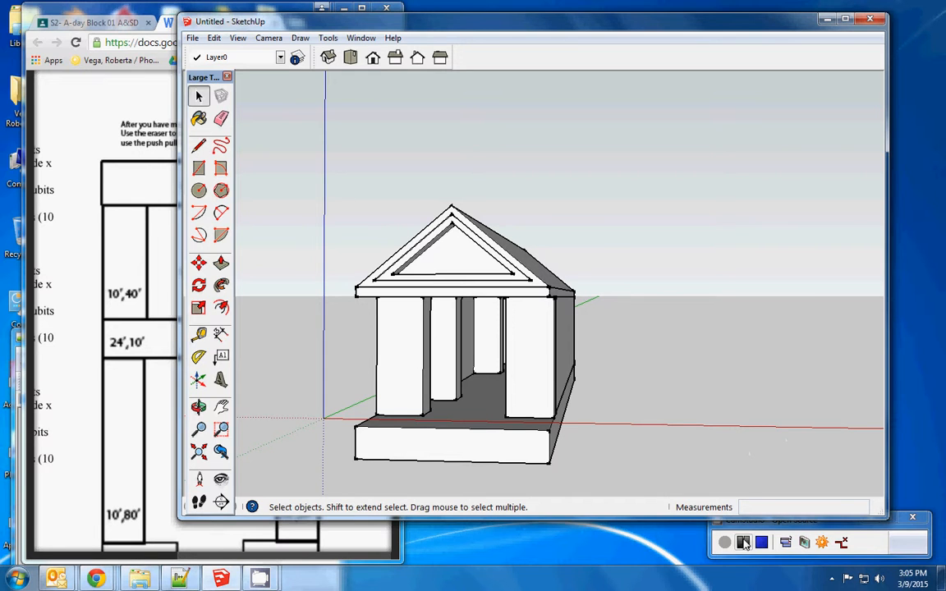
- Switch to the doric column.skp window, leave the component's editing mode and copy the whole Doric column to the clipboard
{"action": "left_click", "coordinate": [725, 543]}
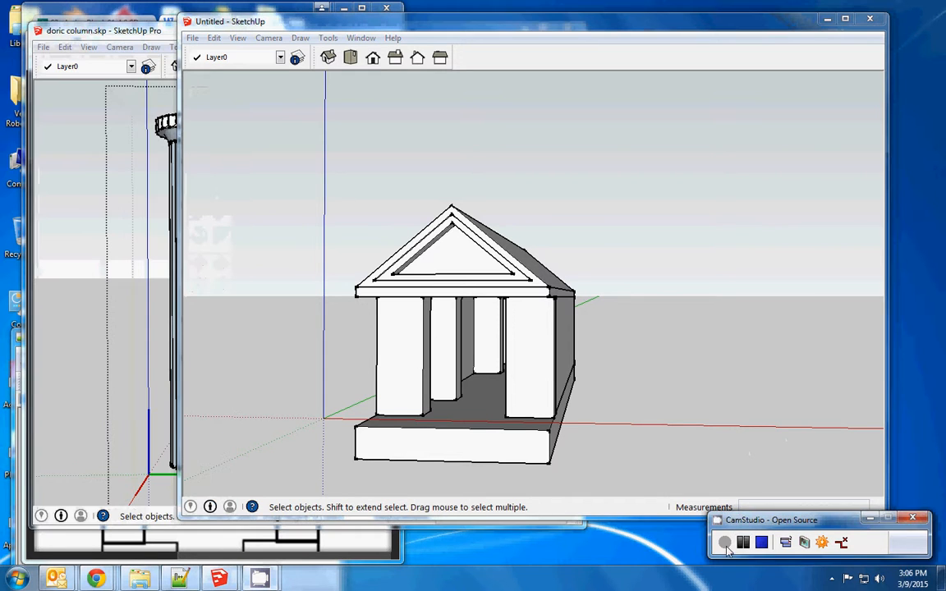
{"action": "left_click", "coordinate": [123, 33]}
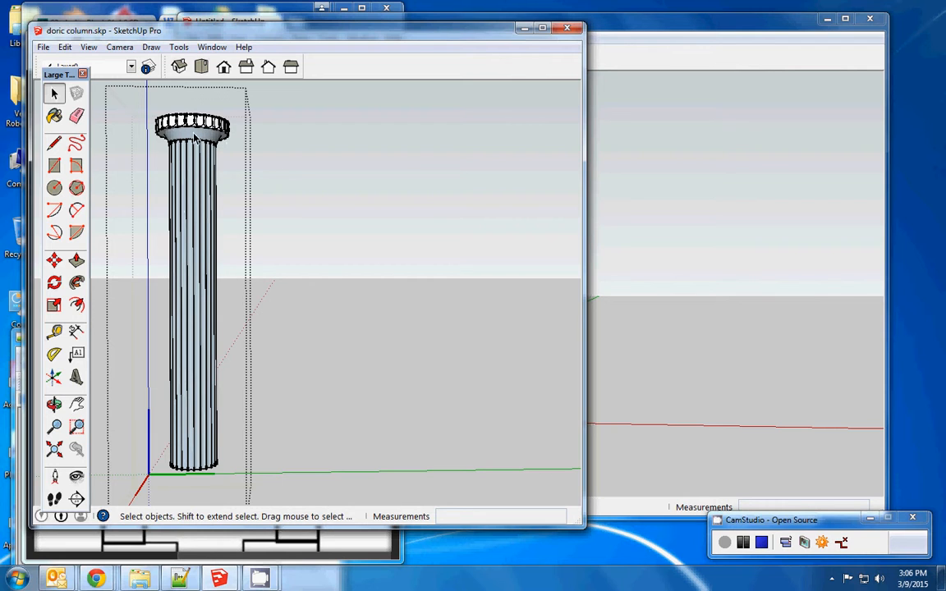
{"action": "left_click", "coordinate": [379, 153]}
{"action": "left_click", "coordinate": [199, 179]}
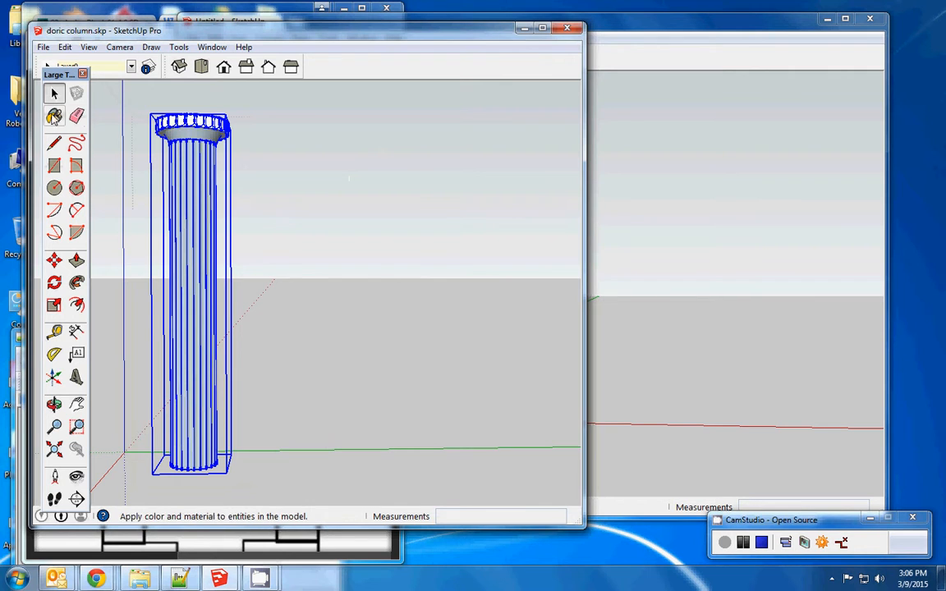
{"action": "left_click", "coordinate": [65, 48]}
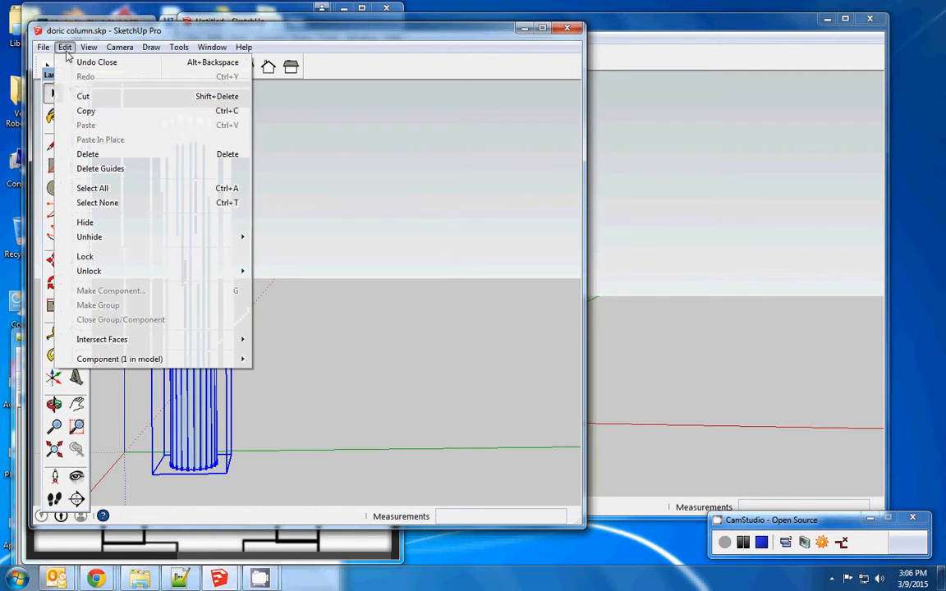
{"action": "left_click", "coordinate": [85, 112]}
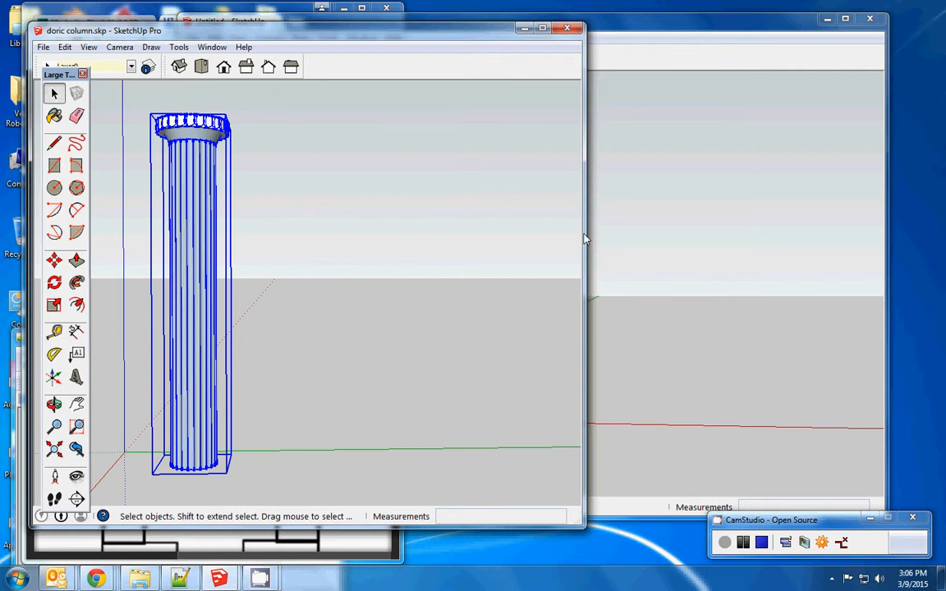
- Narrow the column file's window, switch back to the temple model and paste the Doric column on the ground beside the temple
{"action": "left_click_drag", "start_coordinate": [583, 236], "coordinate": [399, 230]}
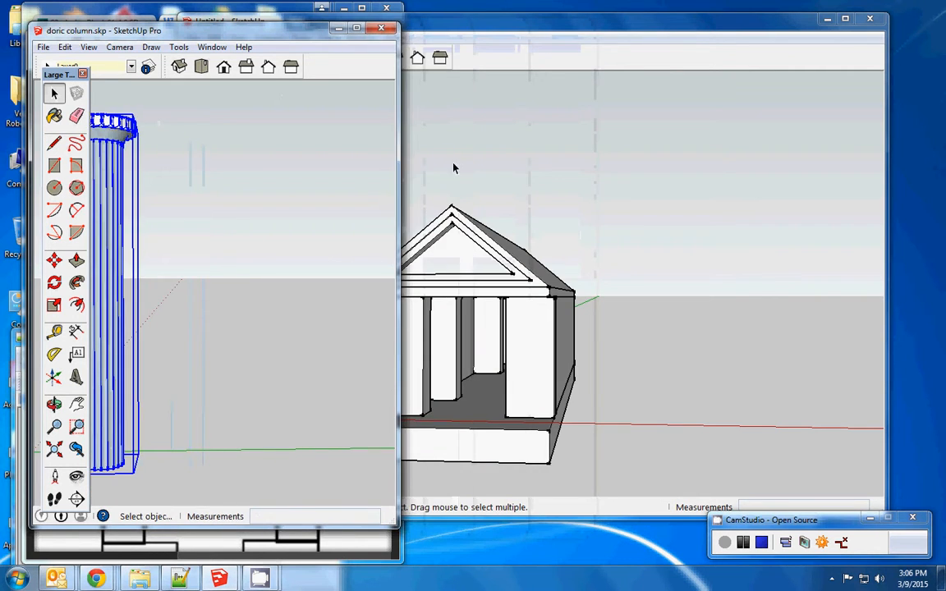
{"action": "left_click", "coordinate": [530, 30]}
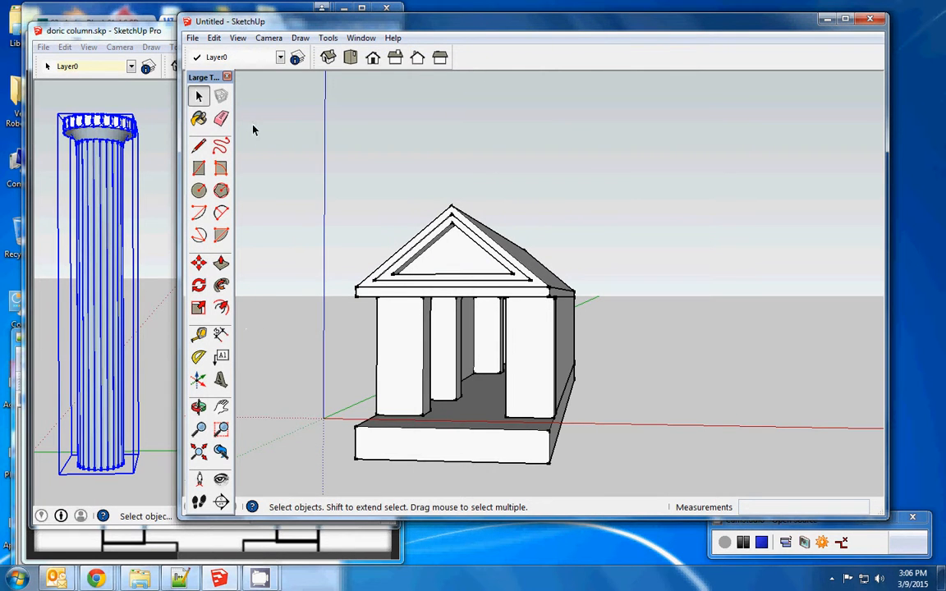
{"action": "left_click", "coordinate": [214, 38]}
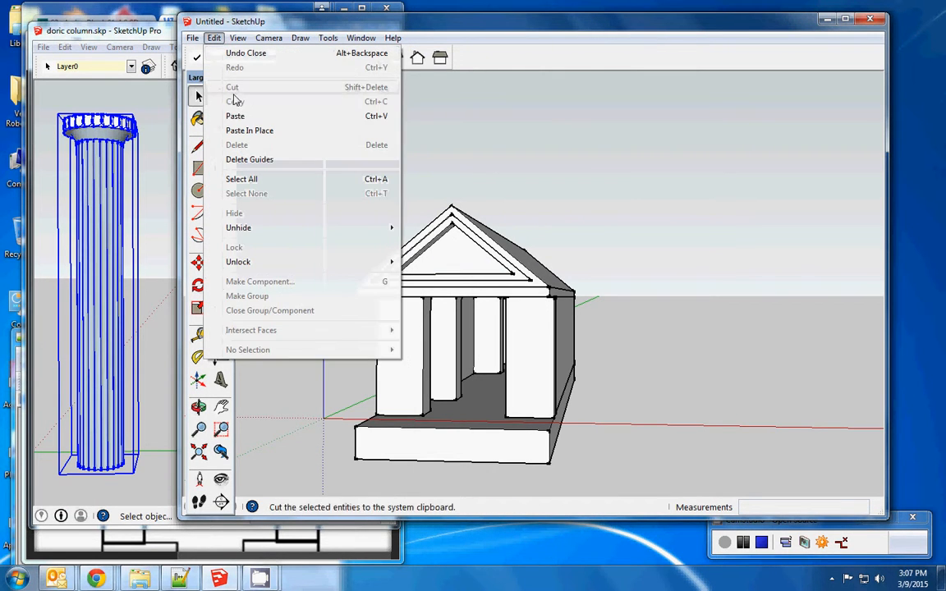
{"action": "left_click", "coordinate": [235, 115]}
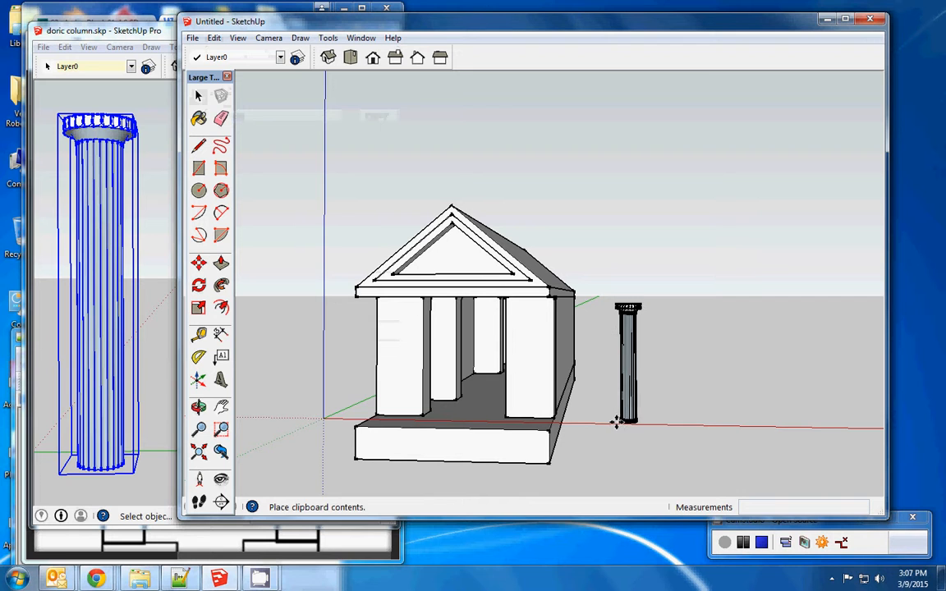
{"action": "left_click", "coordinate": [617, 421]}
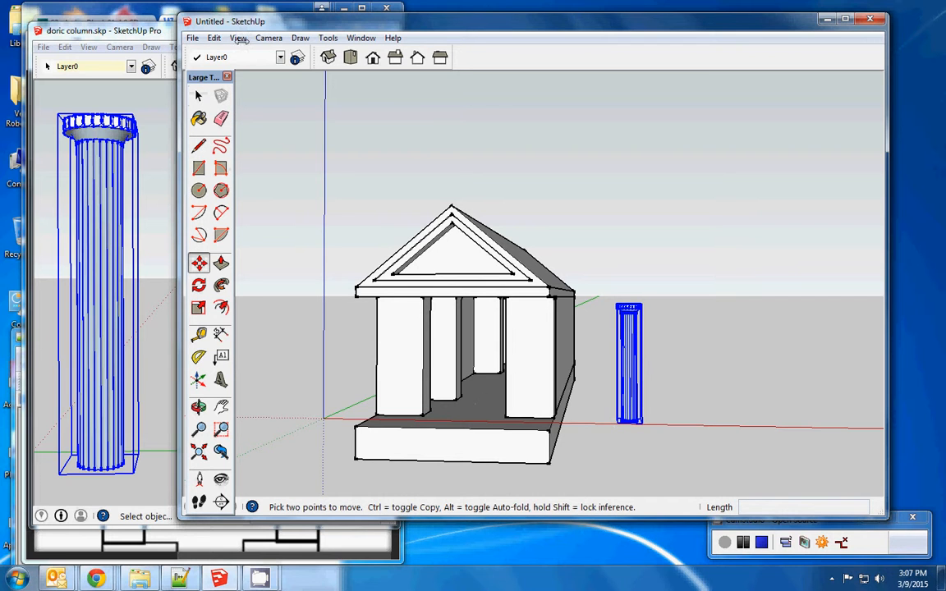
- Move the pasted column by its base onto the porch, in front of the temple's right front pillar
{"action": "scroll", "coordinate": [624, 365], "scroll_direction": "up", "scroll_amount": 5}
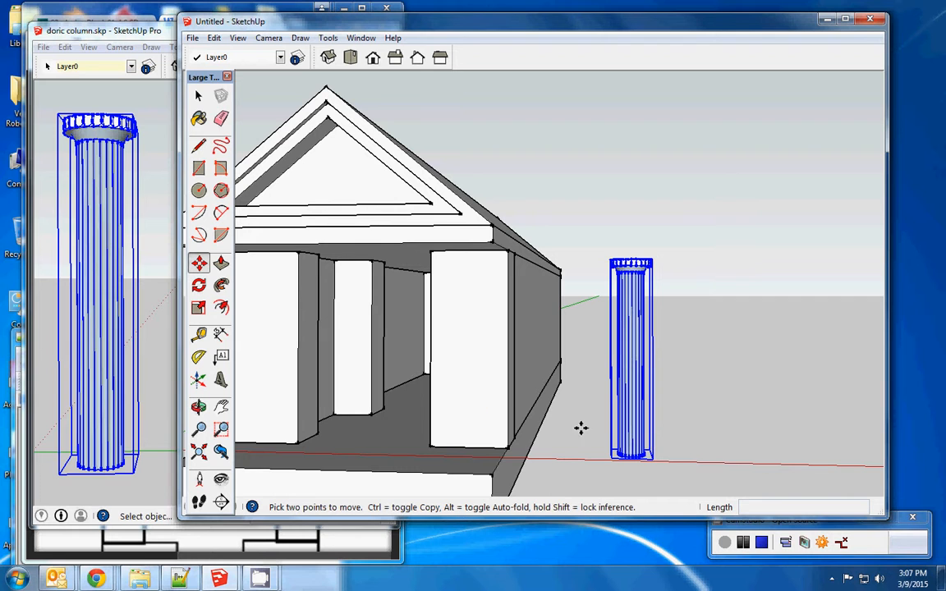
{"action": "left_click", "coordinate": [631, 454]}
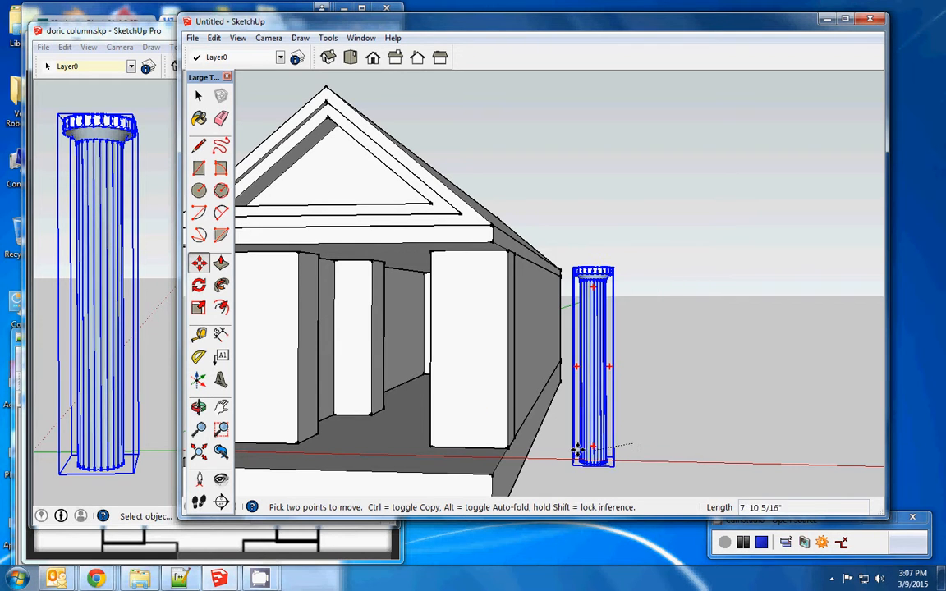
{"action": "left_click", "coordinate": [448, 444]}
{"action": "scroll", "coordinate": [447, 445], "scroll_direction": "up", "scroll_amount": 2}
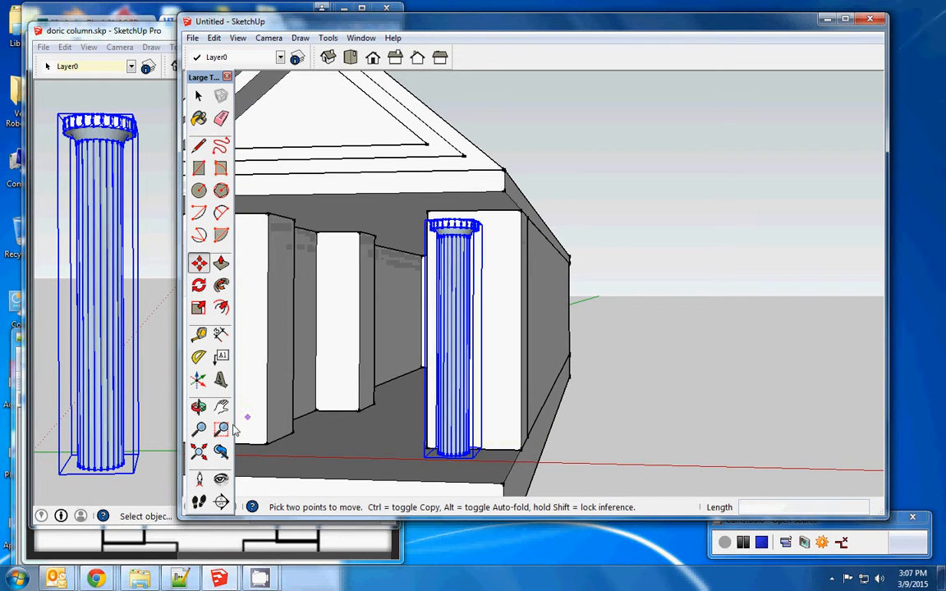
- Widen the temple model's window and move the large tool set aside so the column and porch are unobstructed
{"action": "left_click", "coordinate": [199, 411]}
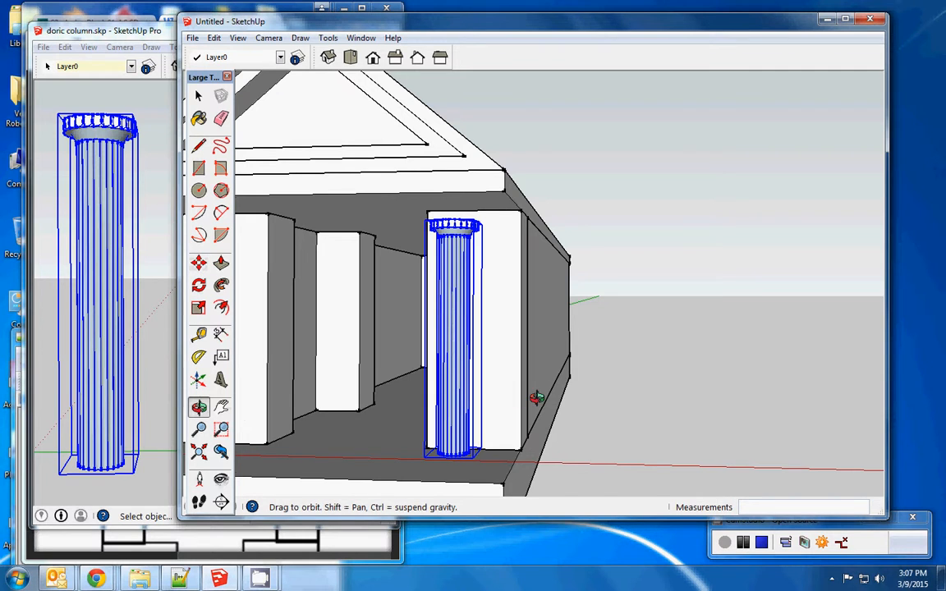
{"action": "left_click_drag", "start_coordinate": [534, 397], "coordinate": [473, 378]}
{"action": "left_click_drag", "start_coordinate": [393, 379], "coordinate": [311, 377]}
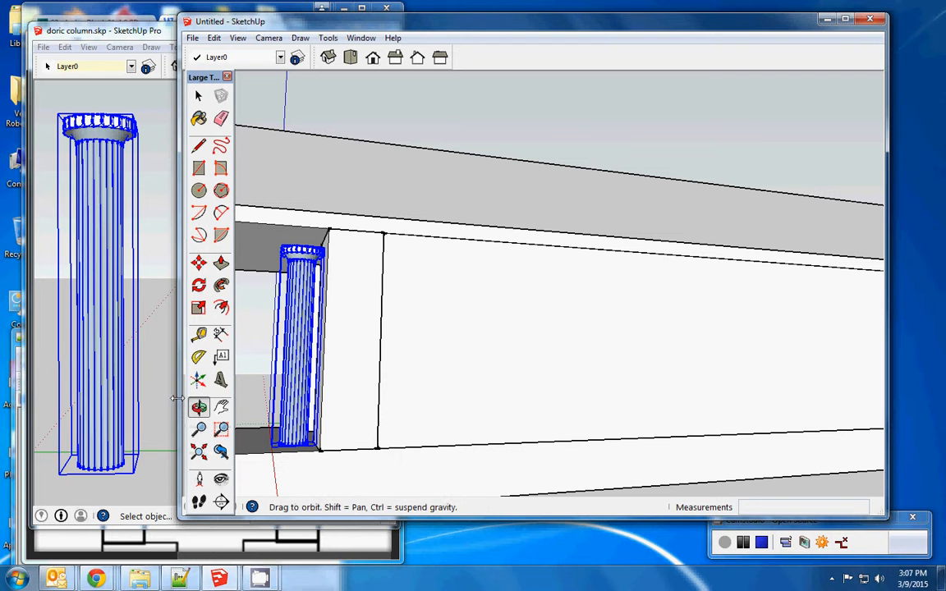
{"action": "left_click_drag", "start_coordinate": [178, 399], "coordinate": [96, 401]}
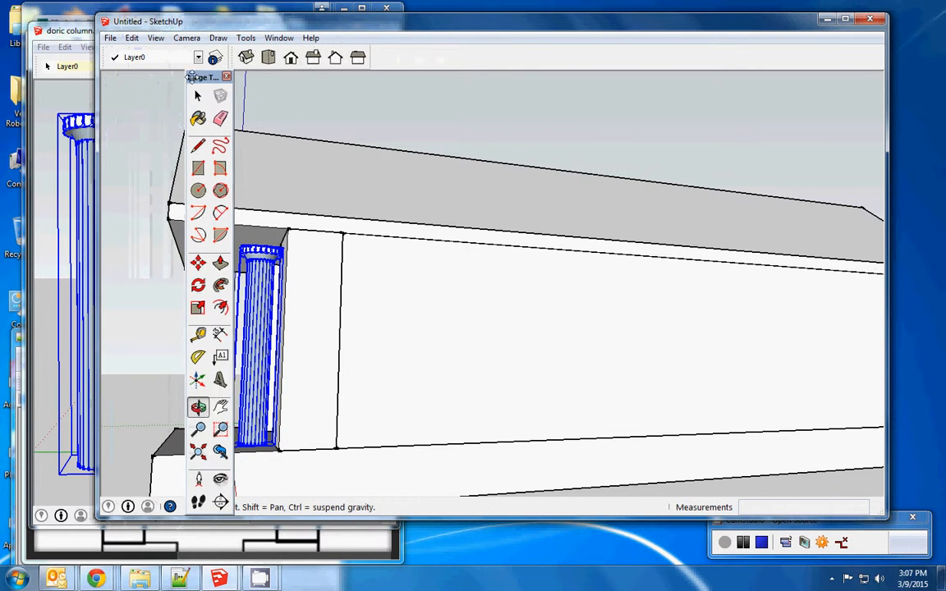
{"action": "left_click_drag", "start_coordinate": [201, 77], "coordinate": [101, 77]}
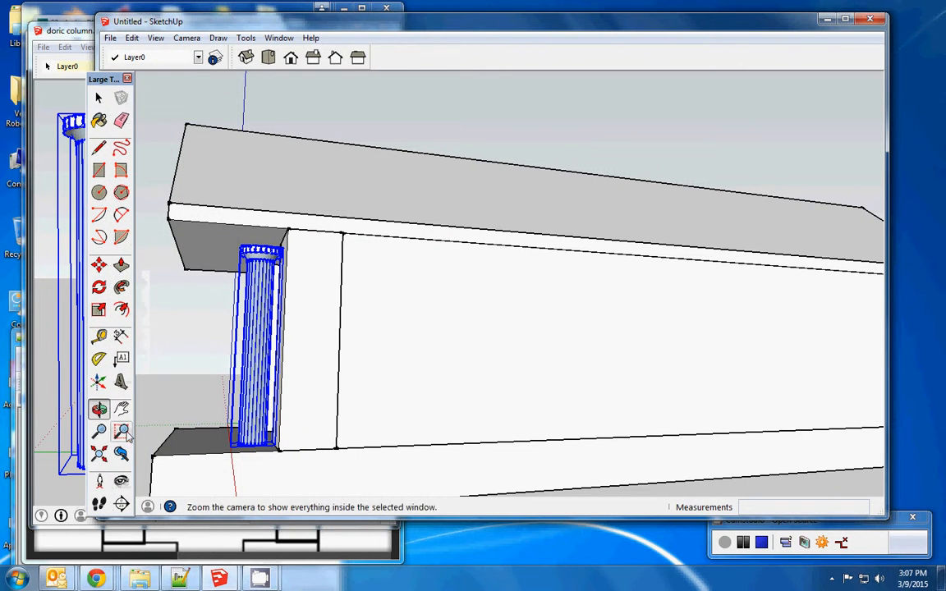
- Scale the Doric column uniformly by 1.06 from its upper corner, raising its capital toward the underside of the roof
{"action": "left_click", "coordinate": [100, 410]}
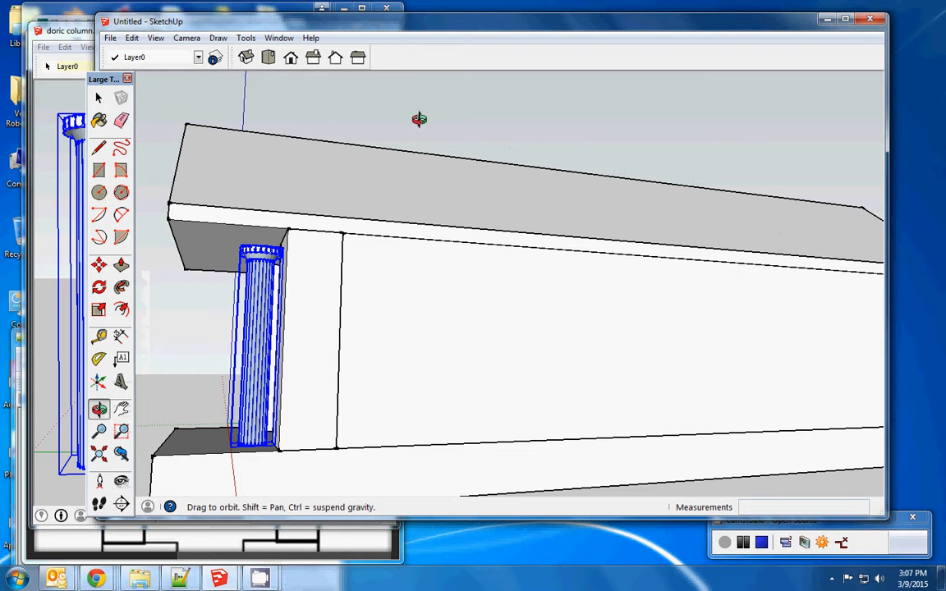
{"action": "left_click", "coordinate": [359, 60]}
{"action": "left_click", "coordinate": [314, 61]}
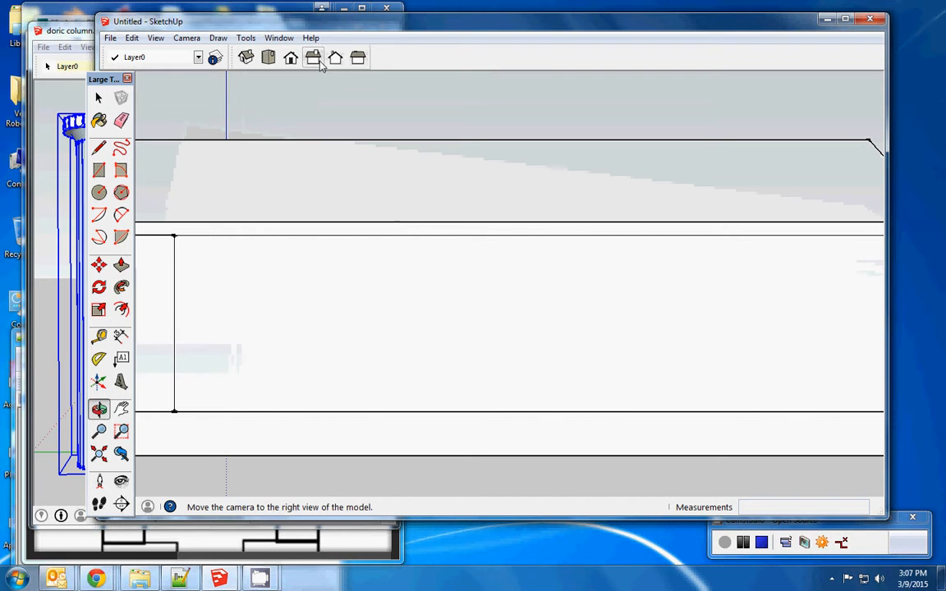
{"action": "left_click", "coordinate": [121, 408]}
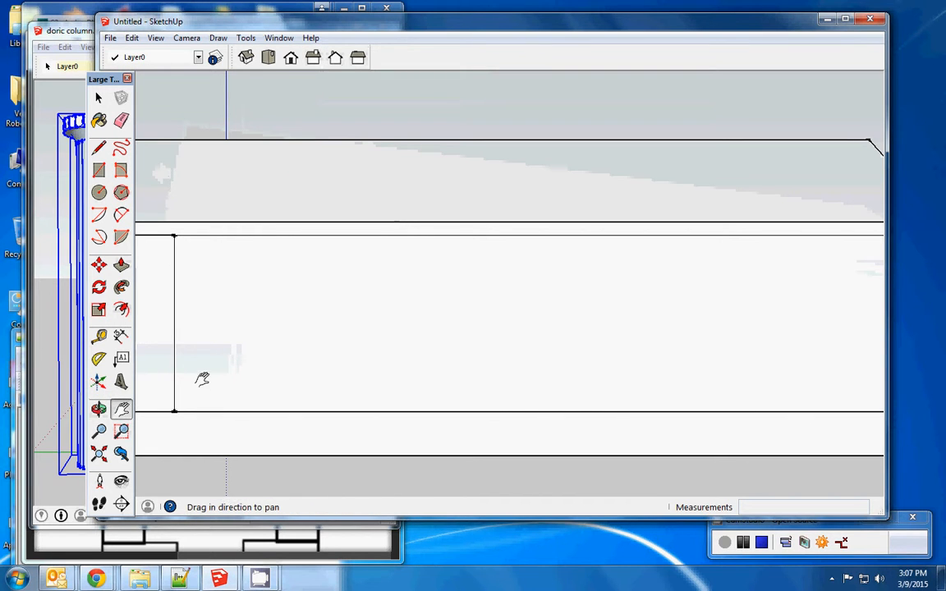
{"action": "left_click_drag", "start_coordinate": [202, 379], "coordinate": [532, 402]}
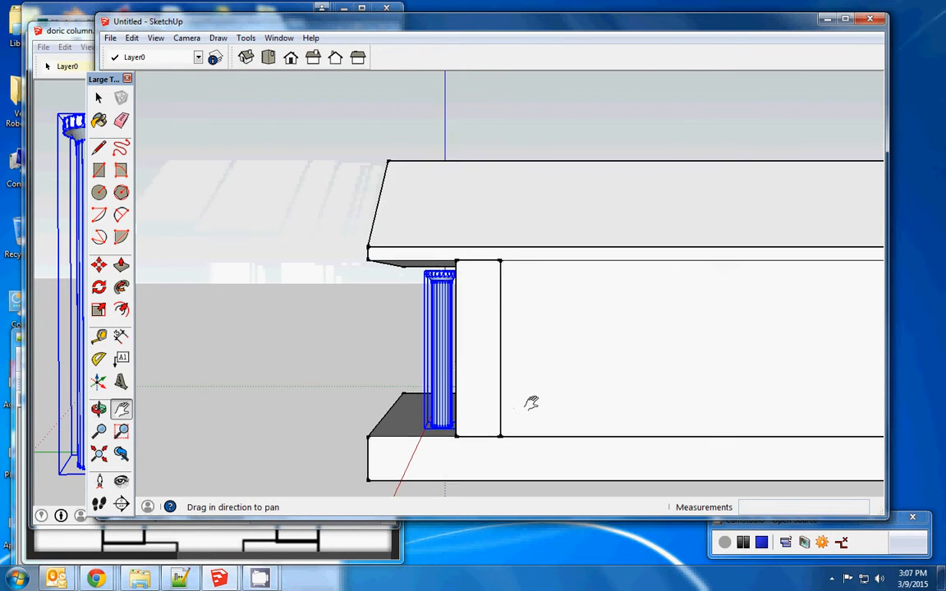
{"action": "scroll", "coordinate": [527, 402], "scroll_direction": "up", "scroll_amount": 3}
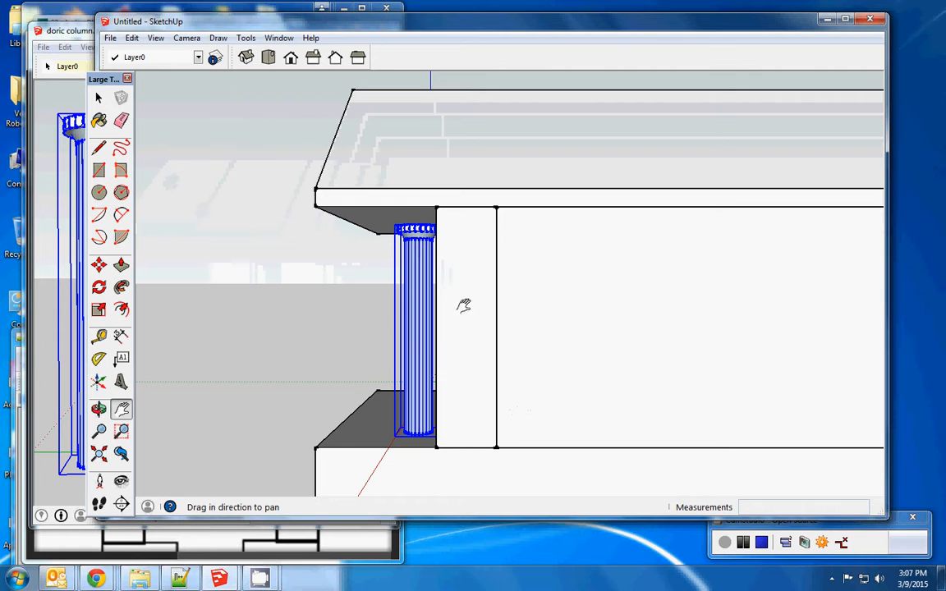
{"action": "left_click", "coordinate": [99, 312]}
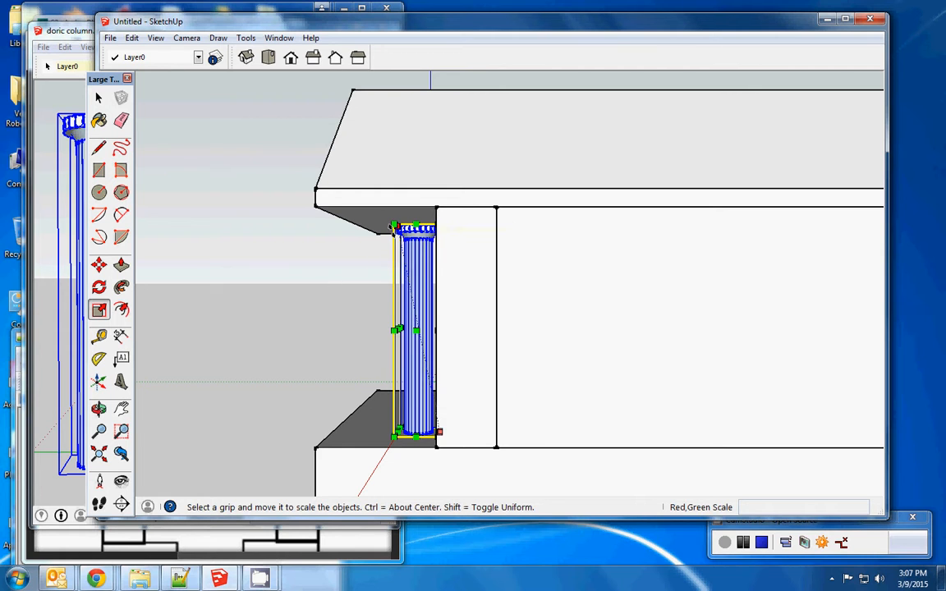
{"action": "scroll", "coordinate": [394, 223], "scroll_direction": "up", "scroll_amount": 3}
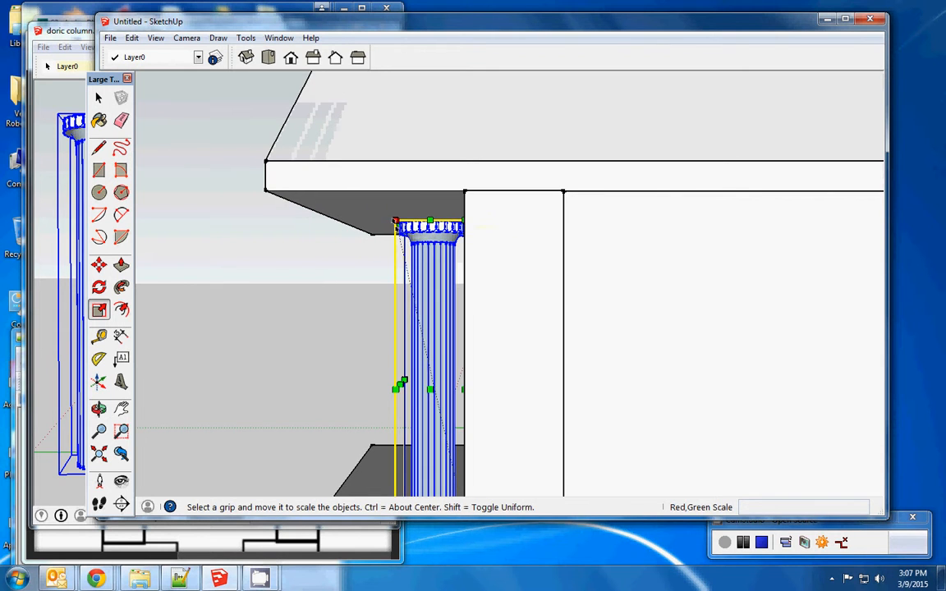
{"action": "left_click_drag", "start_coordinate": [396, 222], "coordinate": [378, 203]}
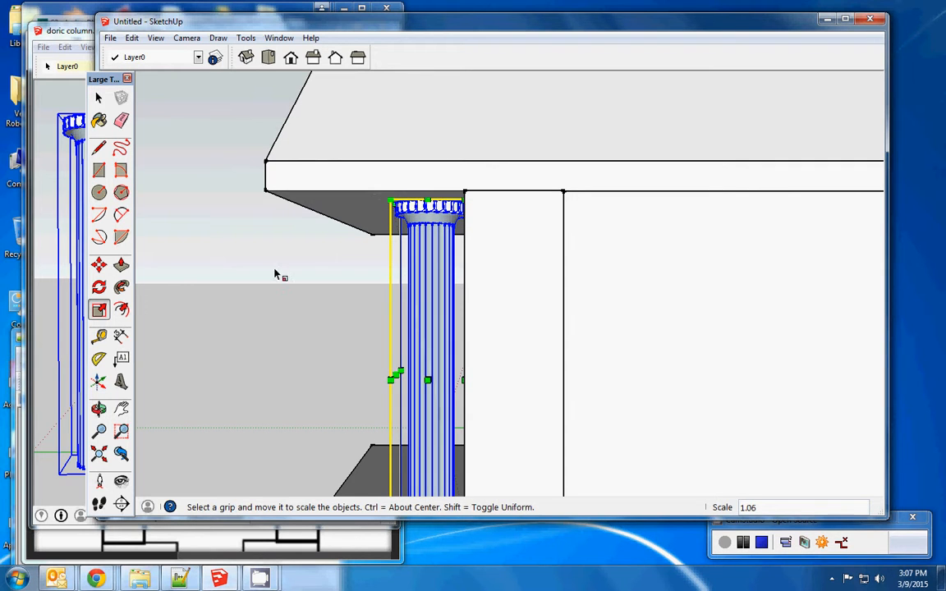
- Scale the Doric column by 1.01 from its lower corner so the base extends down to the porch floor, then deselect it
{"action": "left_click", "coordinate": [99, 410]}
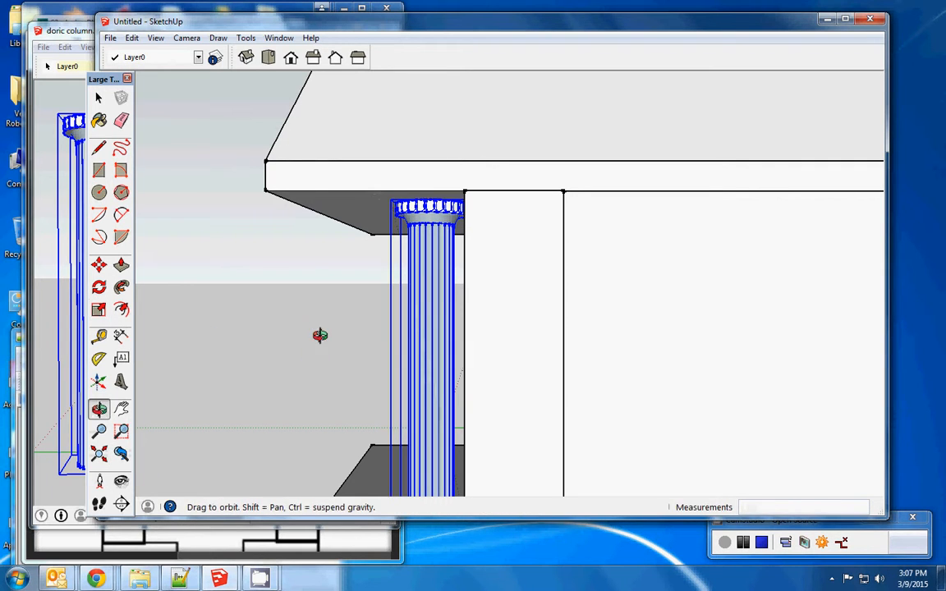
{"action": "left_click_drag", "start_coordinate": [321, 333], "coordinate": [600, 348]}
{"action": "scroll", "coordinate": [602, 345], "scroll_direction": "up", "scroll_amount": 3}
{"action": "scroll", "coordinate": [605, 342], "scroll_direction": "up", "scroll_amount": 2}
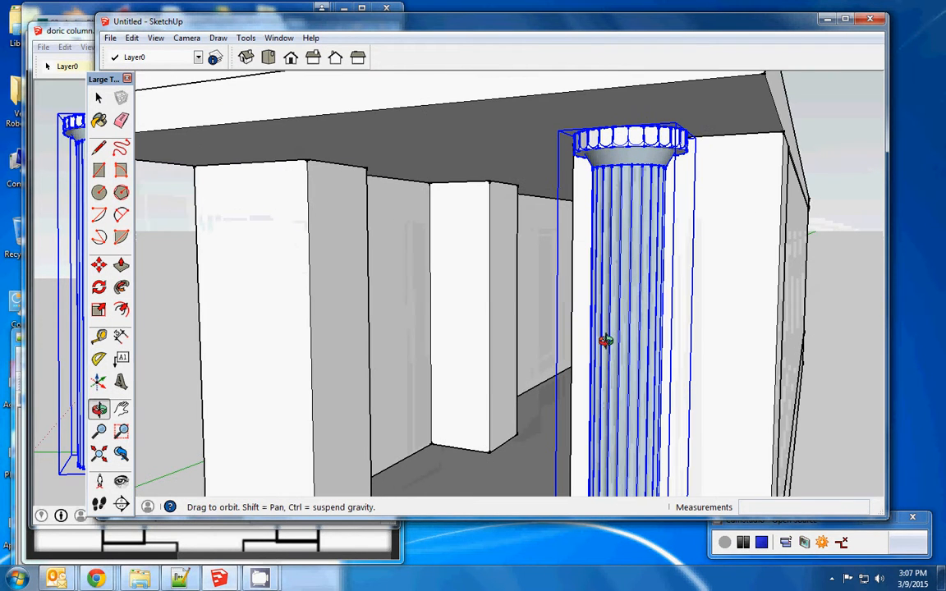
{"action": "left_click_drag", "start_coordinate": [657, 288], "coordinate": [522, 215]}
{"action": "left_click", "coordinate": [122, 409]}
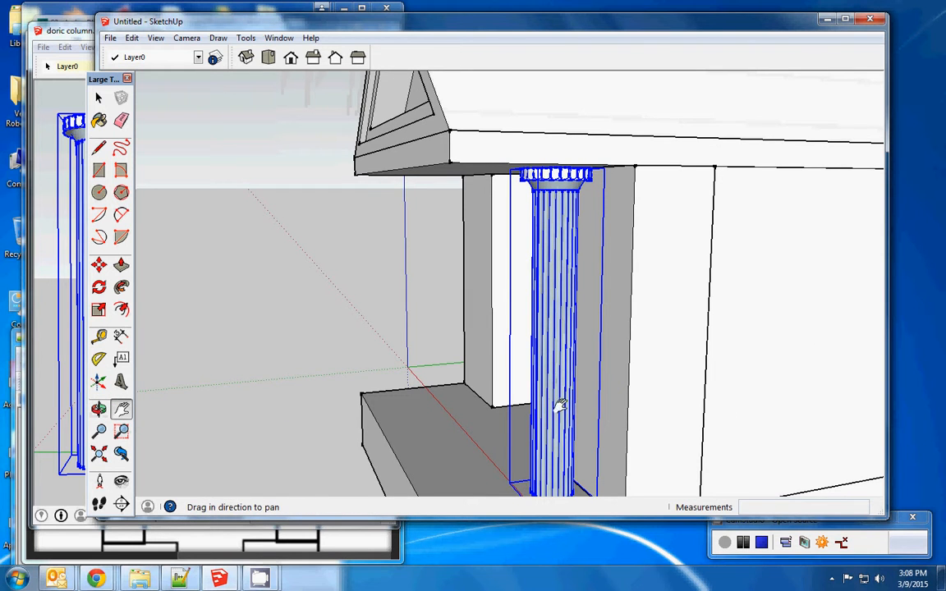
{"action": "left_click_drag", "start_coordinate": [559, 406], "coordinate": [491, 276]}
{"action": "scroll", "coordinate": [498, 333], "scroll_direction": "up", "scroll_amount": 4}
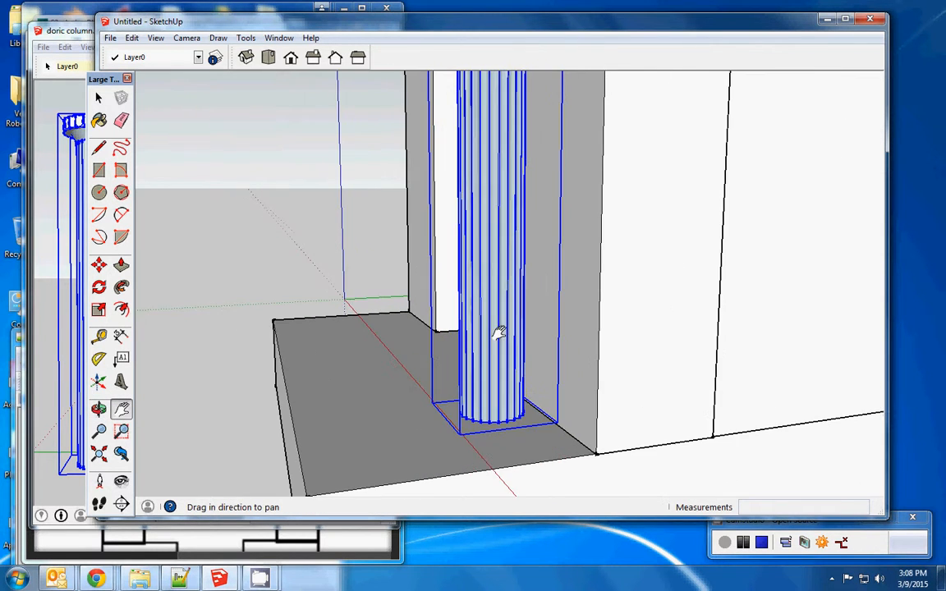
{"action": "left_click", "coordinate": [99, 409]}
{"action": "left_click_drag", "start_coordinate": [492, 408], "coordinate": [476, 319]}
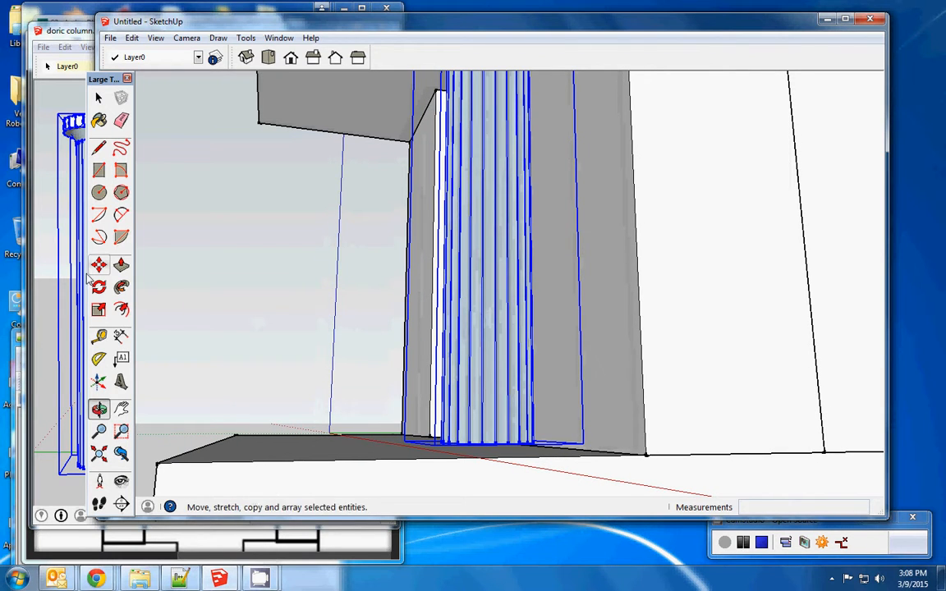
{"action": "left_click", "coordinate": [98, 310]}
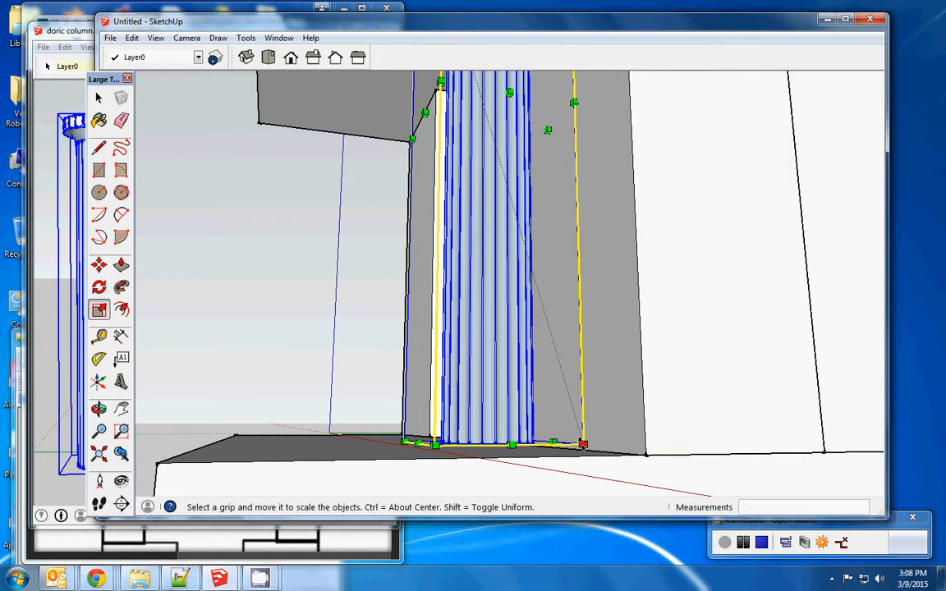
{"action": "left_click_drag", "start_coordinate": [583, 444], "coordinate": [584, 451]}
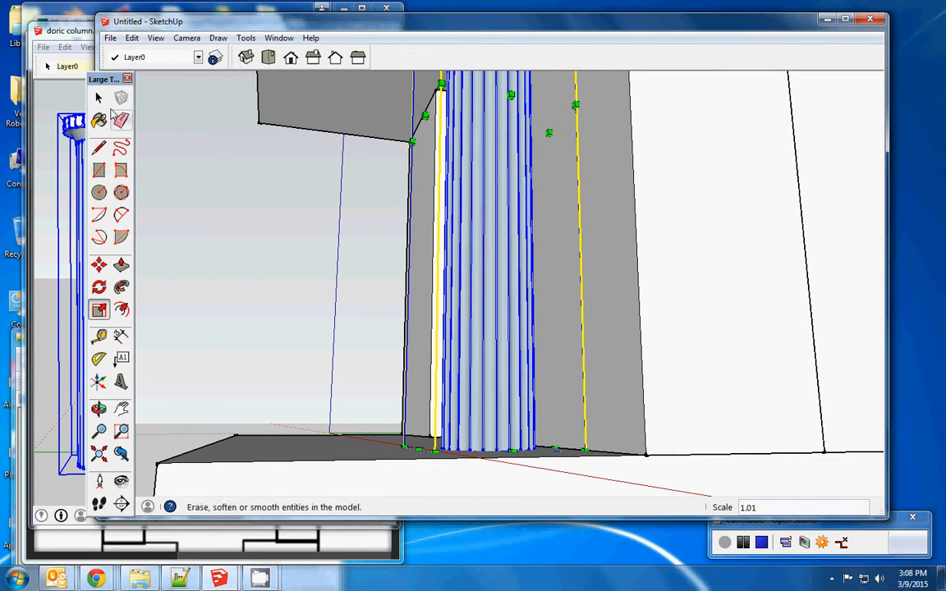
{"action": "left_click", "coordinate": [104, 98]}
{"action": "left_click", "coordinate": [257, 262]}
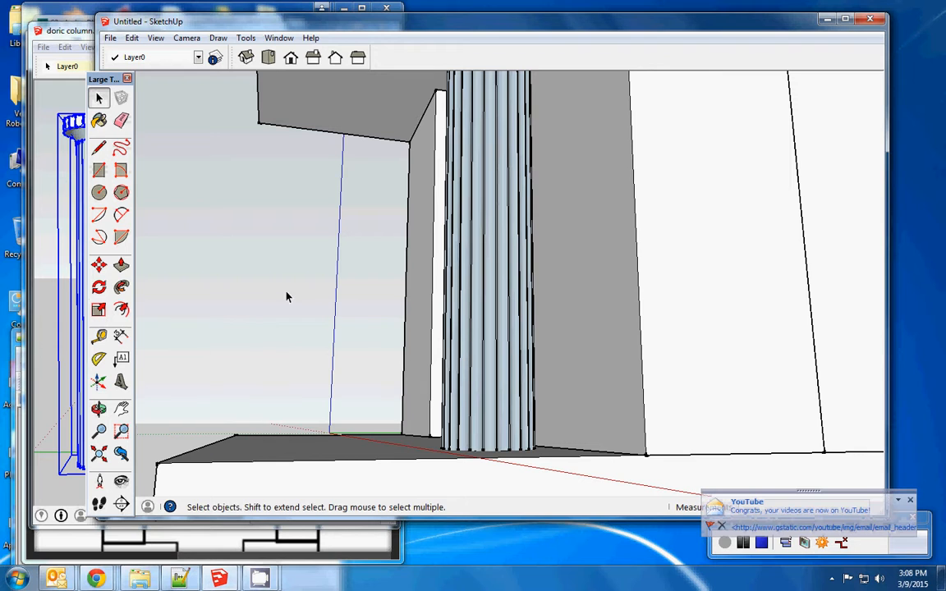
- Draw an 8' by 4' guide rectangle on the porch floor, starting from its front right corner
{"action": "key", "text": "m"}
{"action": "key", "text": "space"}
{"action": "left_click", "coordinate": [99, 410]}
{"action": "left_click_drag", "start_coordinate": [189, 407], "coordinate": [532, 469]}
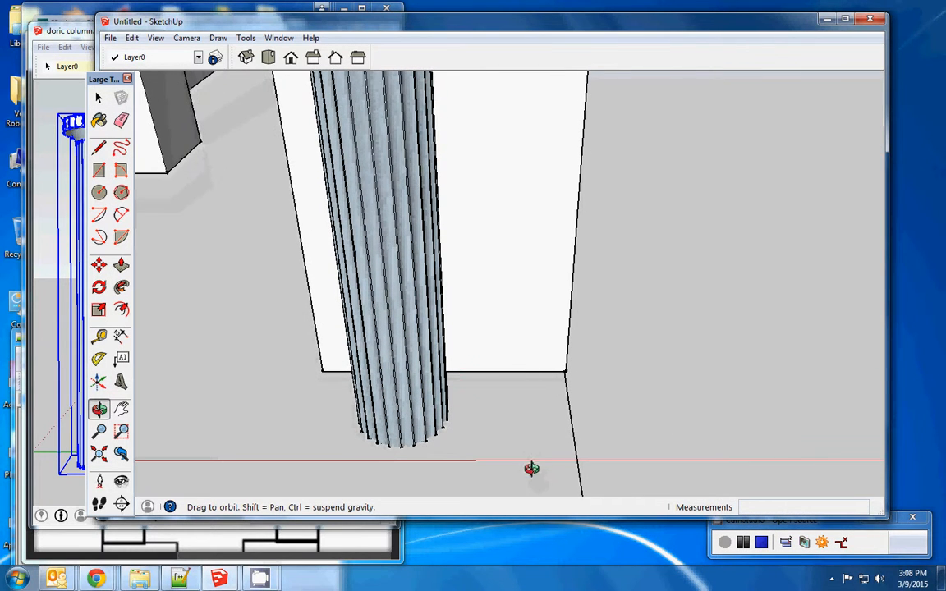
{"action": "left_click", "coordinate": [122, 409]}
{"action": "left_click_drag", "start_coordinate": [342, 433], "coordinate": [346, 252]}
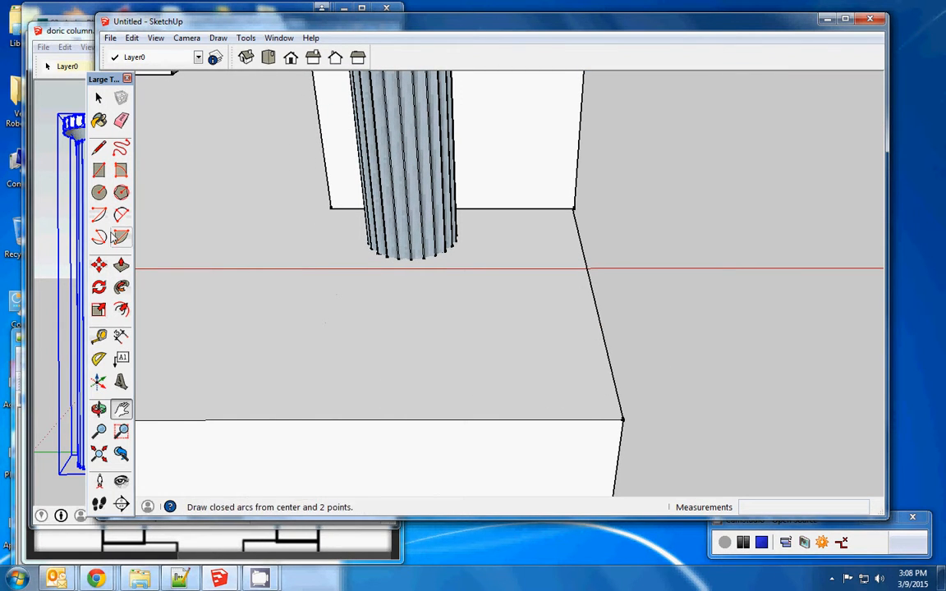
{"action": "left_click", "coordinate": [99, 170]}
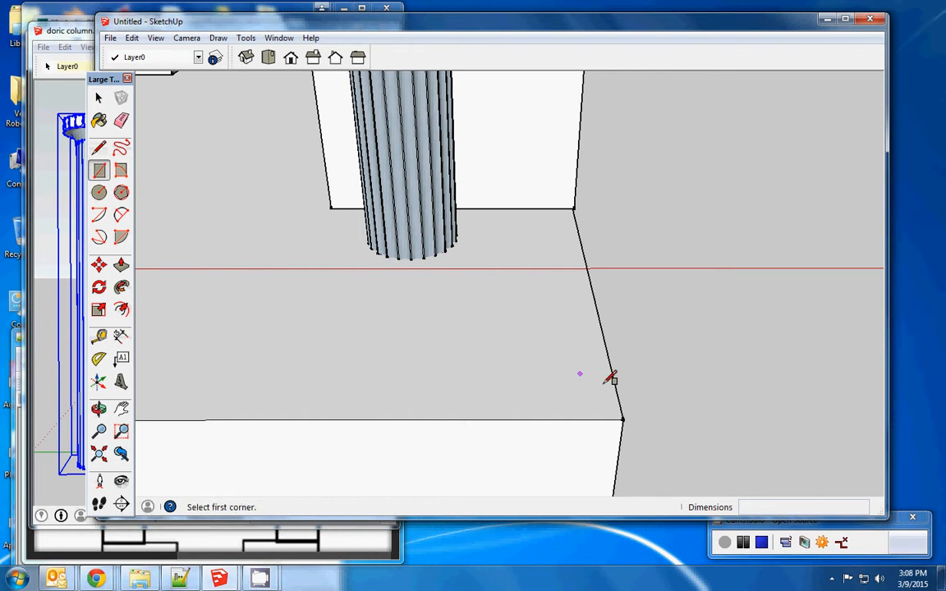
{"action": "left_click", "coordinate": [624, 419]}
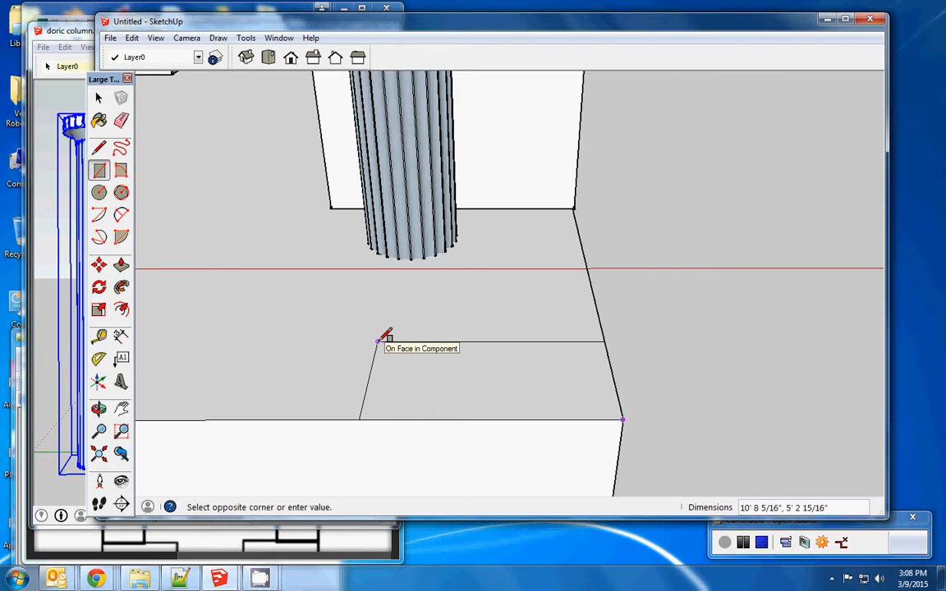
{"action": "left_click", "coordinate": [378, 340]}
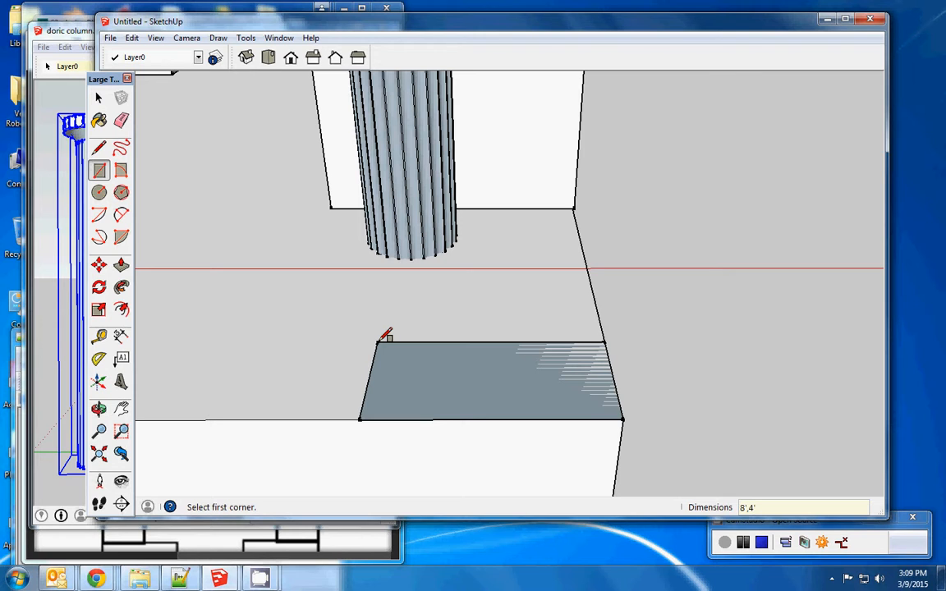
{"action": "key", "text": "Return"}
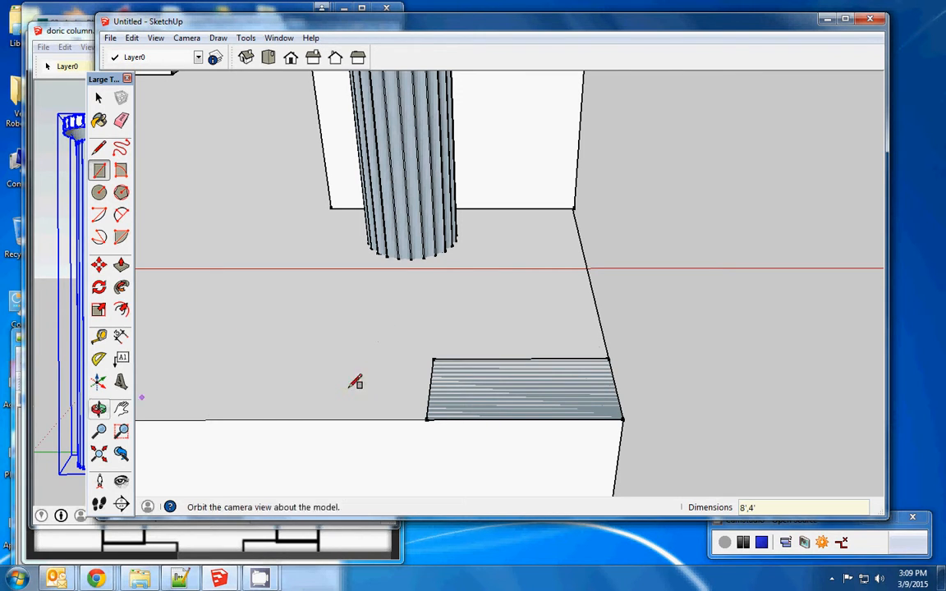
- Move the Doric column along the green axis about 11' 5 5/8" toward the porch's front edge, near the guide rectangle
{"action": "left_click", "coordinate": [98, 98]}
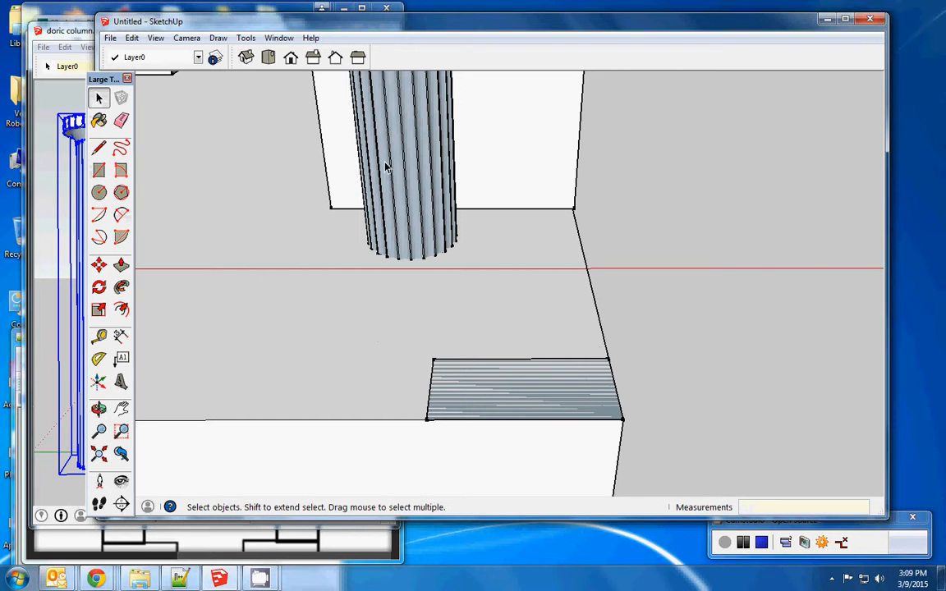
{"action": "left_click", "coordinate": [357, 152]}
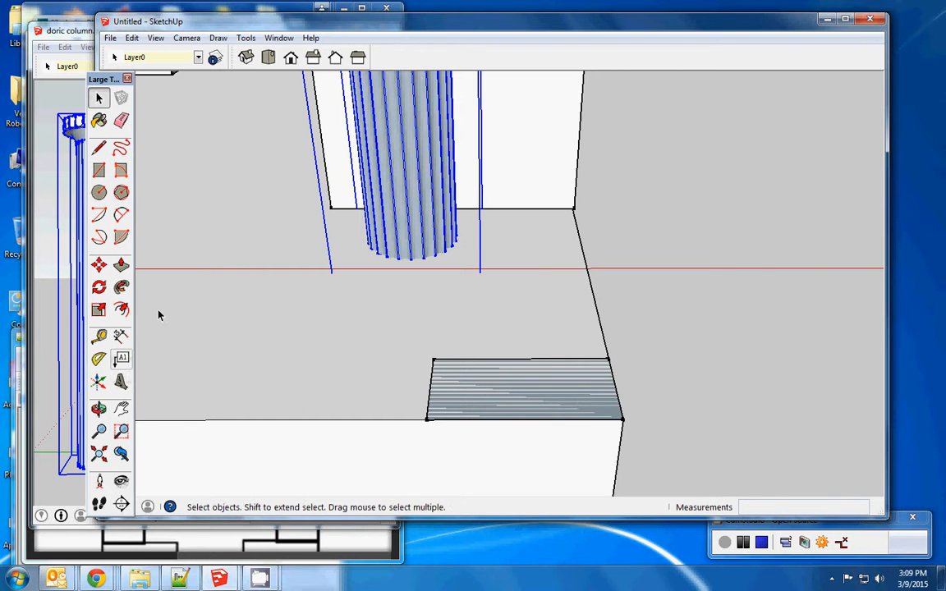
{"action": "left_click", "coordinate": [99, 409]}
{"action": "mouse_move", "coordinate": [653, 307]}
{"action": "left_mouse_down"}
{"action": "mouse_move", "coordinate": [418, 266]}
{"action": "mouse_move", "coordinate": [651, 304]}
{"action": "left_mouse_up"}
{"action": "scroll", "coordinate": [651, 304], "scroll_direction": "up", "scroll_amount": 1}
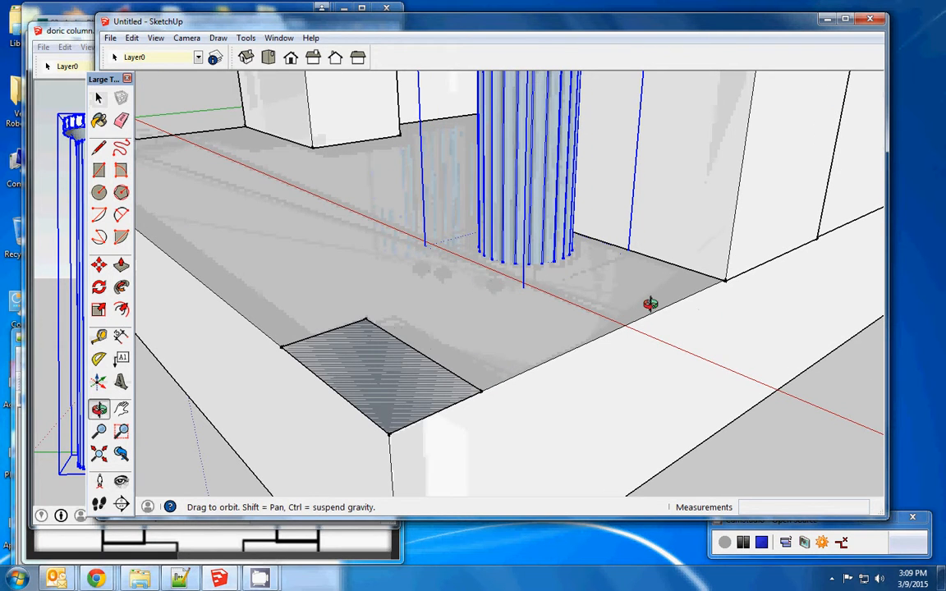
{"action": "left_click_drag", "start_coordinate": [696, 364], "coordinate": [490, 313]}
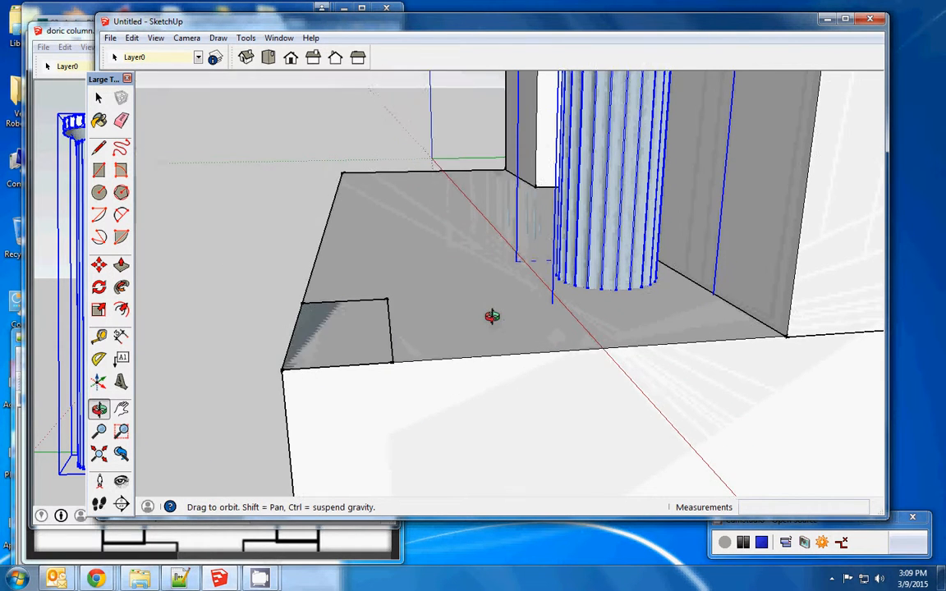
{"action": "left_click", "coordinate": [98, 264]}
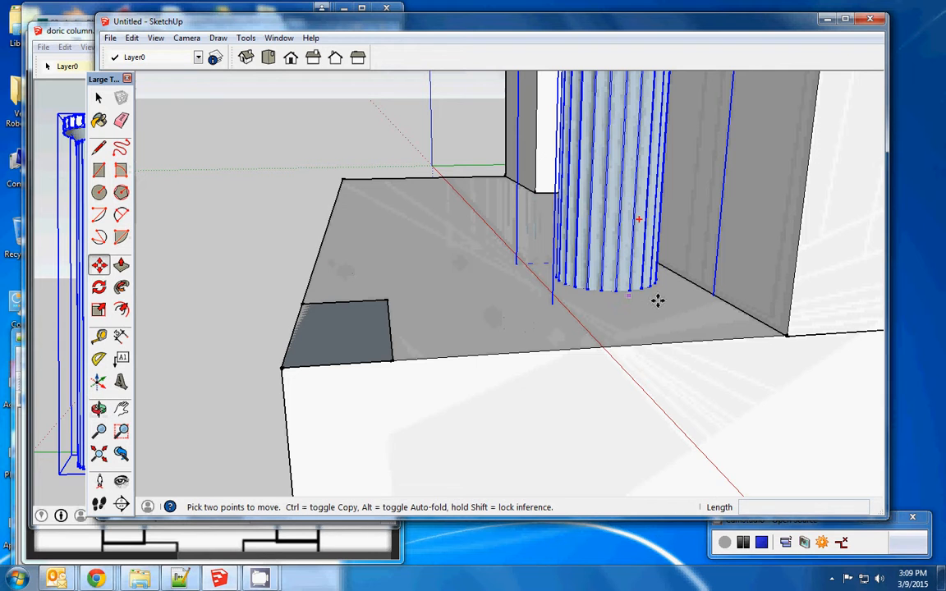
{"action": "left_click", "coordinate": [623, 276]}
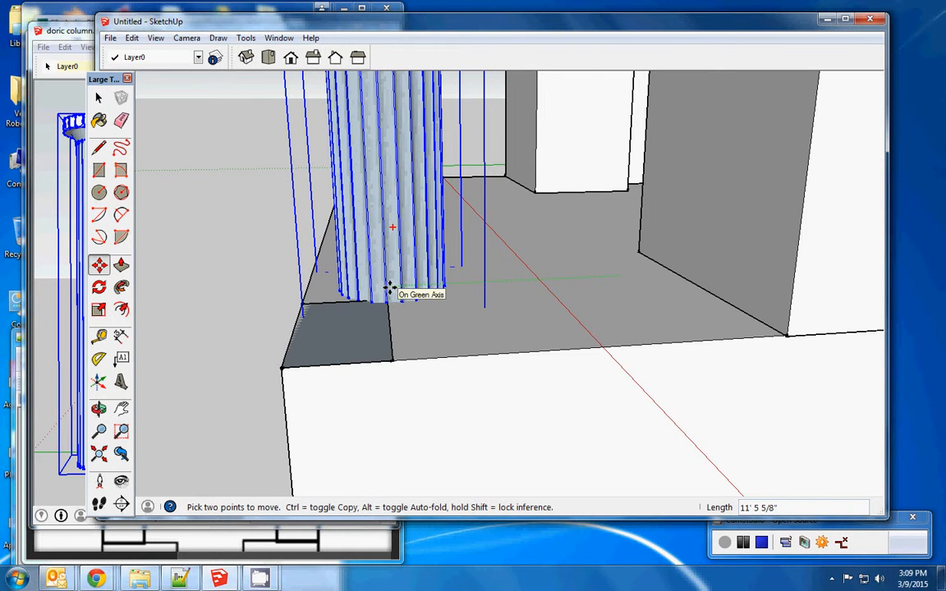
{"action": "left_click", "coordinate": [393, 288]}
- Shift the column back about 1' 11" from the porch's front edge so its base lines up with the guide rectangle's rear edge
{"action": "left_click", "coordinate": [99, 409]}
{"action": "left_click_drag", "start_coordinate": [157, 377], "coordinate": [414, 332]}
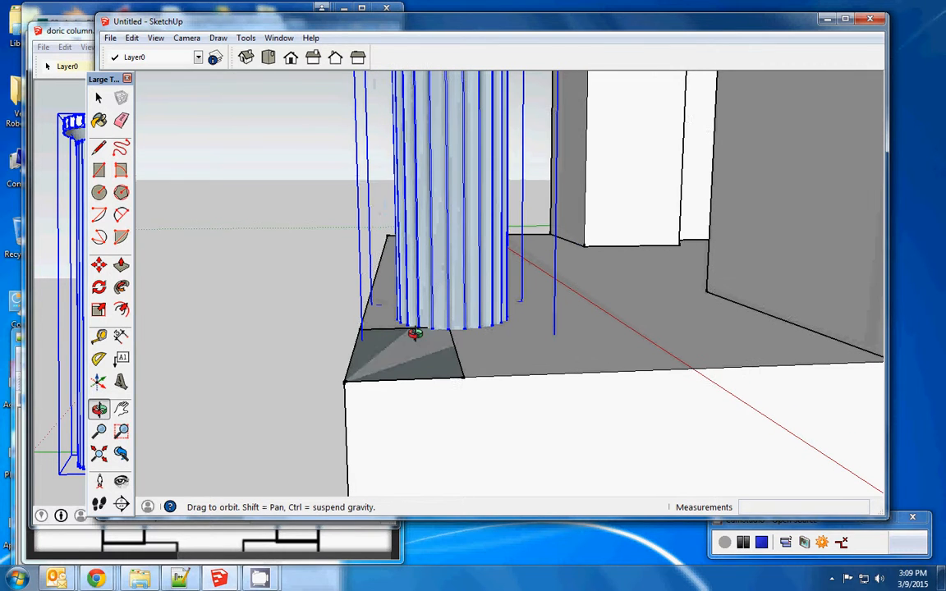
{"action": "left_click", "coordinate": [99, 265]}
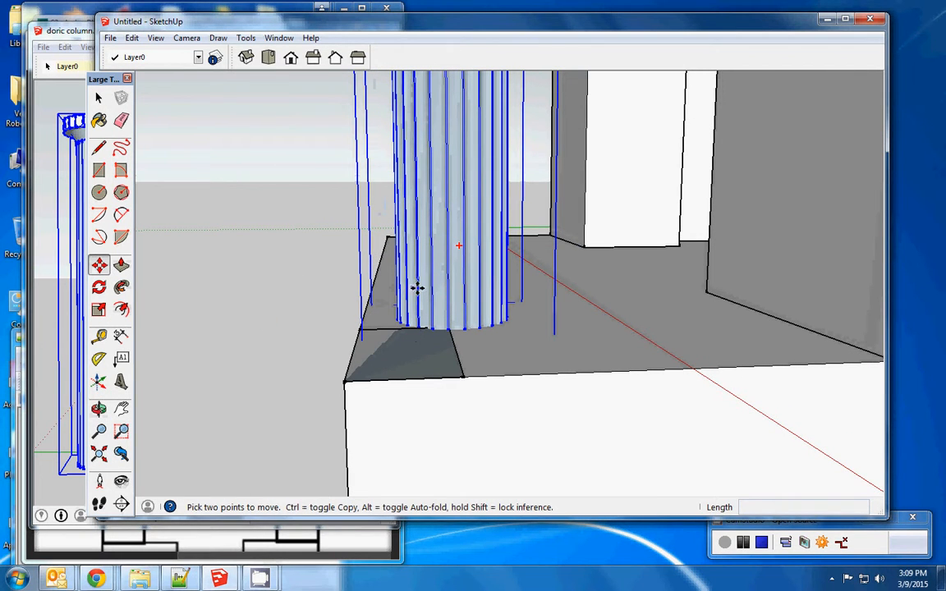
{"action": "left_click_drag", "start_coordinate": [432, 298], "coordinate": [474, 295]}
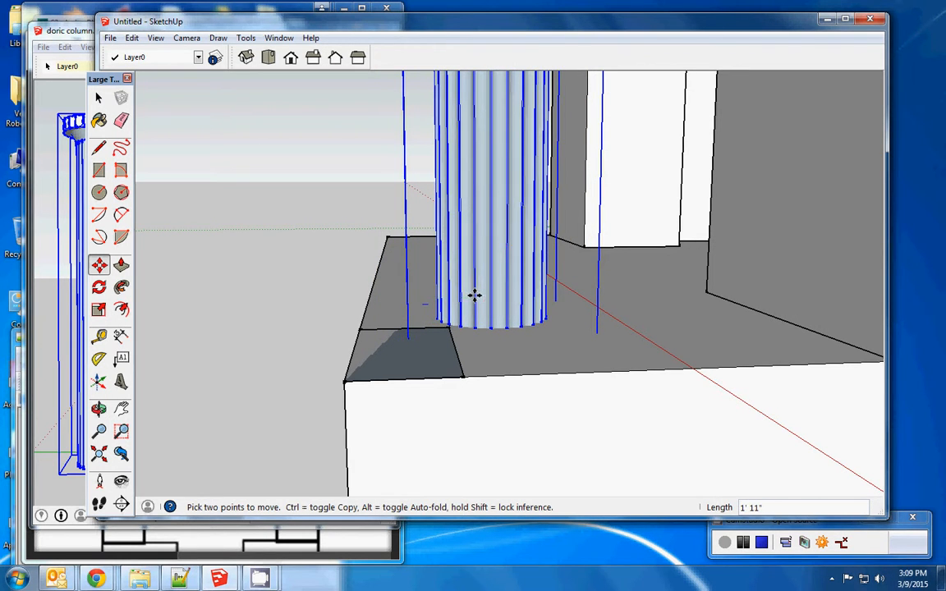
- Erase the guide rectangle's edges from the porch's front right corner
{"action": "left_click", "coordinate": [98, 408]}
{"action": "left_click_drag", "start_coordinate": [239, 352], "coordinate": [608, 353]}
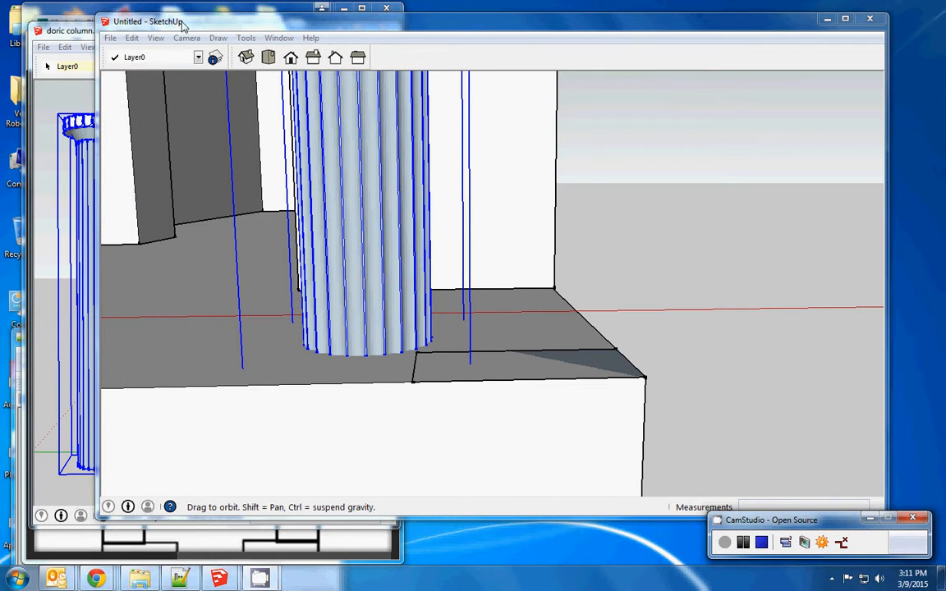
{"action": "left_click", "coordinate": [121, 121]}
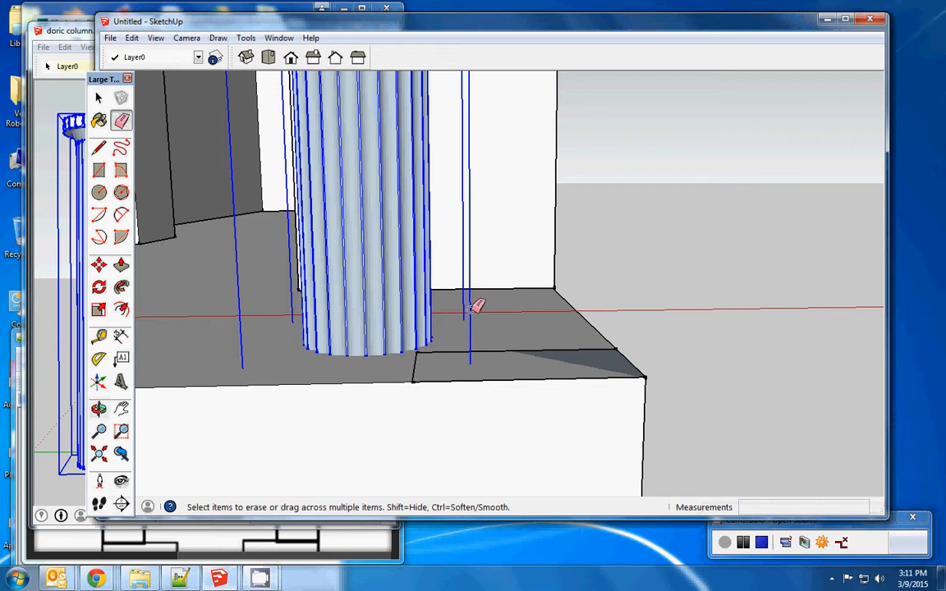
{"action": "left_click_drag", "start_coordinate": [507, 352], "coordinate": [506, 349]}
{"action": "left_click", "coordinate": [507, 348]}
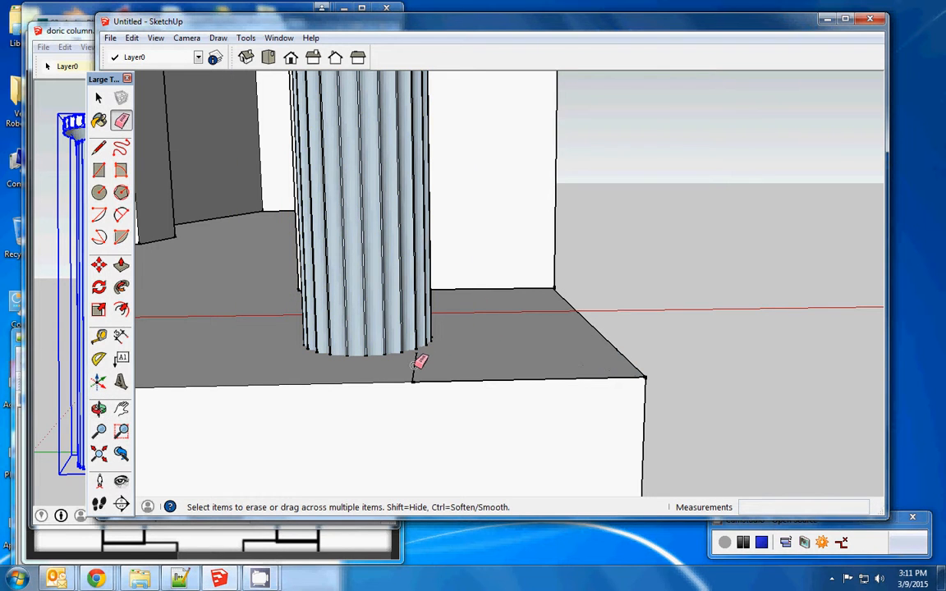
{"action": "scroll", "coordinate": [444, 363], "scroll_direction": "down", "scroll_amount": 6}
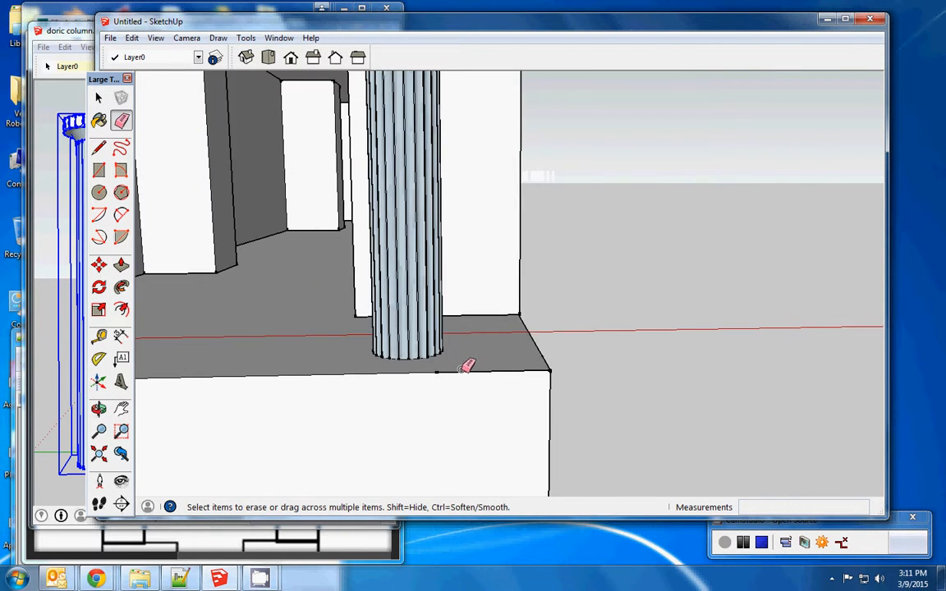
{"action": "scroll", "coordinate": [476, 395], "scroll_direction": "down", "scroll_amount": 4}
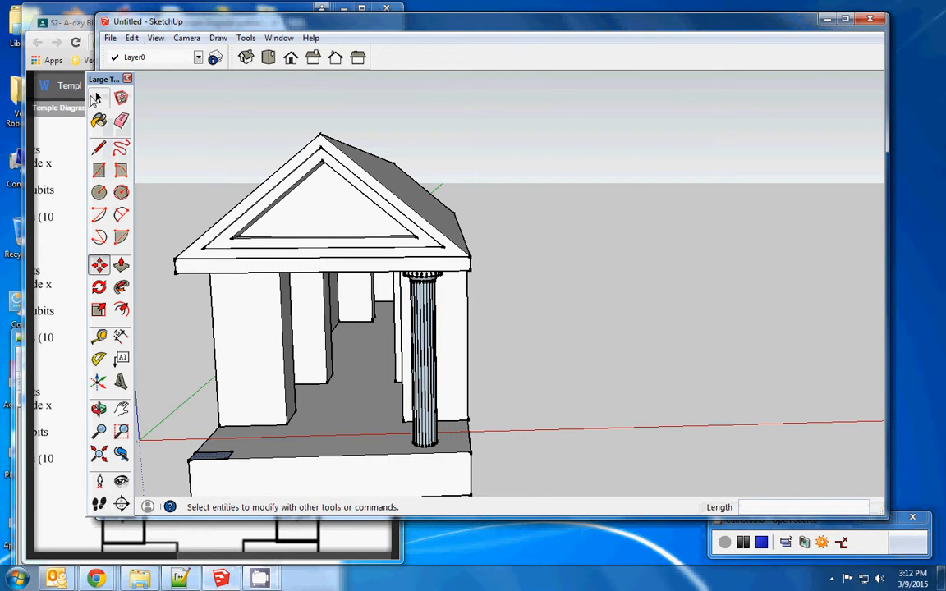
- Copy the Doric column by its base about 41' 2" across the porch to the guide rectangle at the front left corner
{"action": "left_click", "coordinate": [98, 97]}
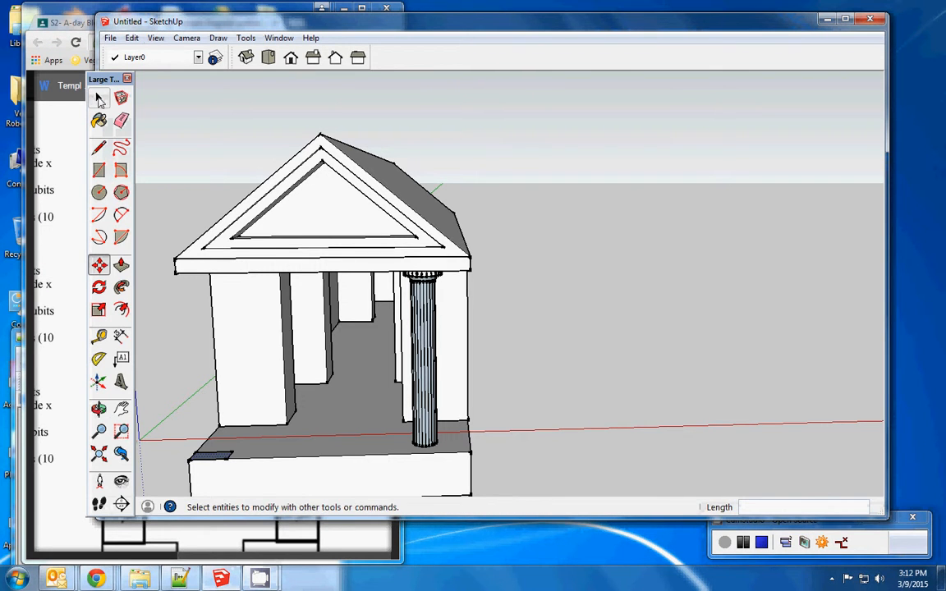
{"action": "left_click", "coordinate": [422, 355]}
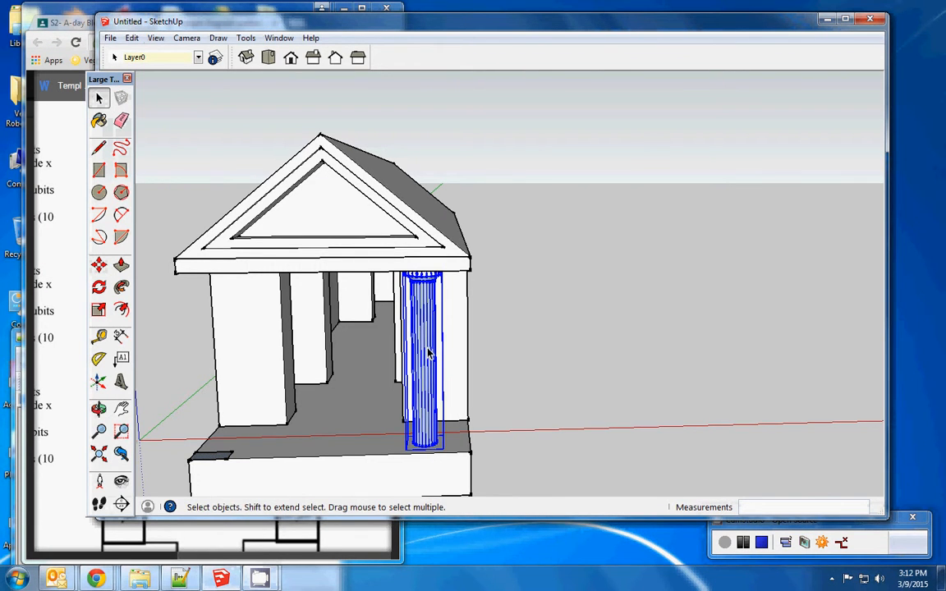
{"action": "left_click", "coordinate": [98, 265]}
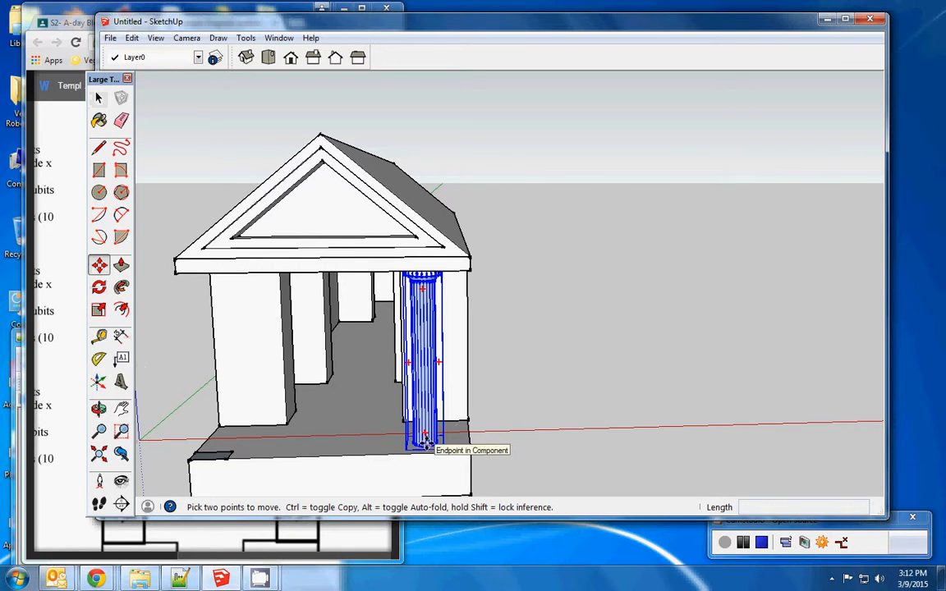
{"action": "left_click", "coordinate": [423, 442]}
{"action": "key", "text": "ctrl"}
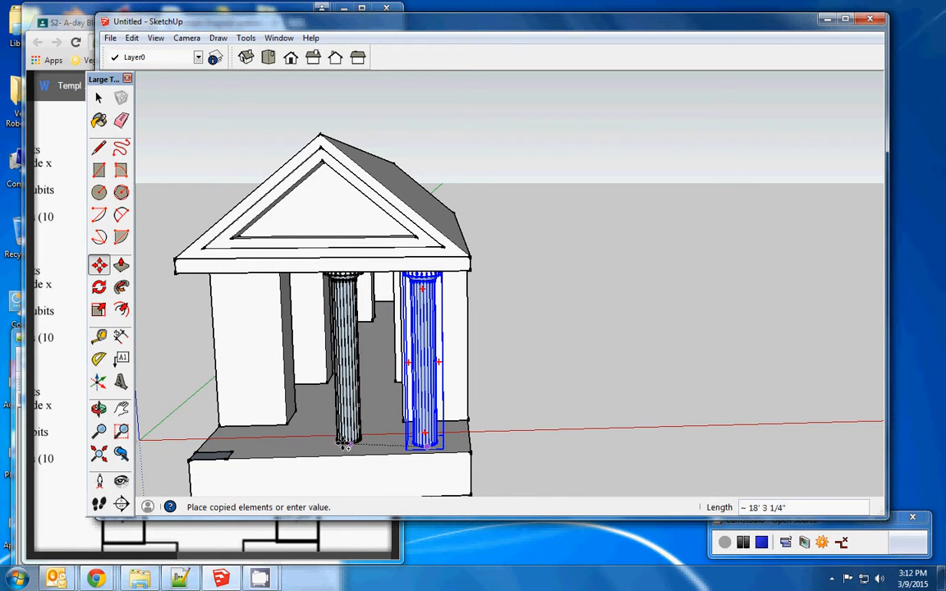
{"action": "left_click", "coordinate": [238, 451]}
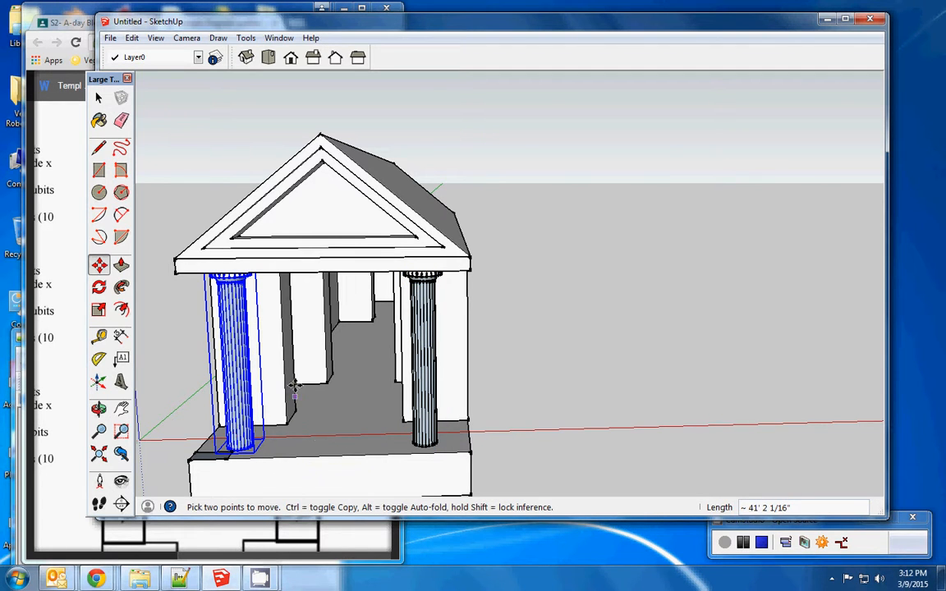
- Move the copied column about 4 5/16" toward the porch's front edge so its base lines up with the left guide rectangle
{"action": "scroll", "coordinate": [222, 337], "scroll_direction": "up", "scroll_amount": 4}
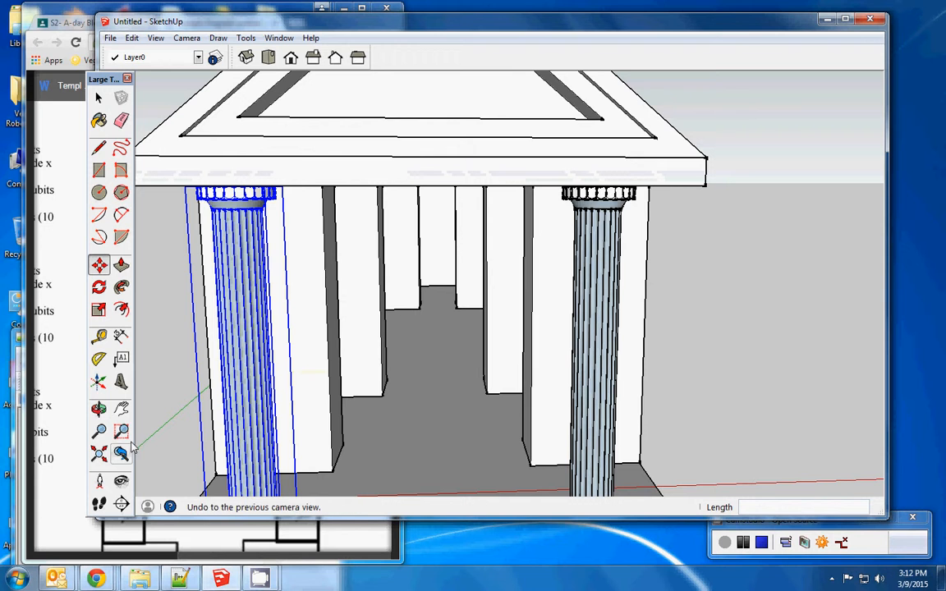
{"action": "left_click", "coordinate": [121, 409]}
{"action": "left_click_drag", "start_coordinate": [156, 396], "coordinate": [320, 379]}
{"action": "scroll", "coordinate": [318, 379], "scroll_direction": "up", "scroll_amount": 2}
{"action": "scroll", "coordinate": [317, 380], "scroll_direction": "up", "scroll_amount": 1}
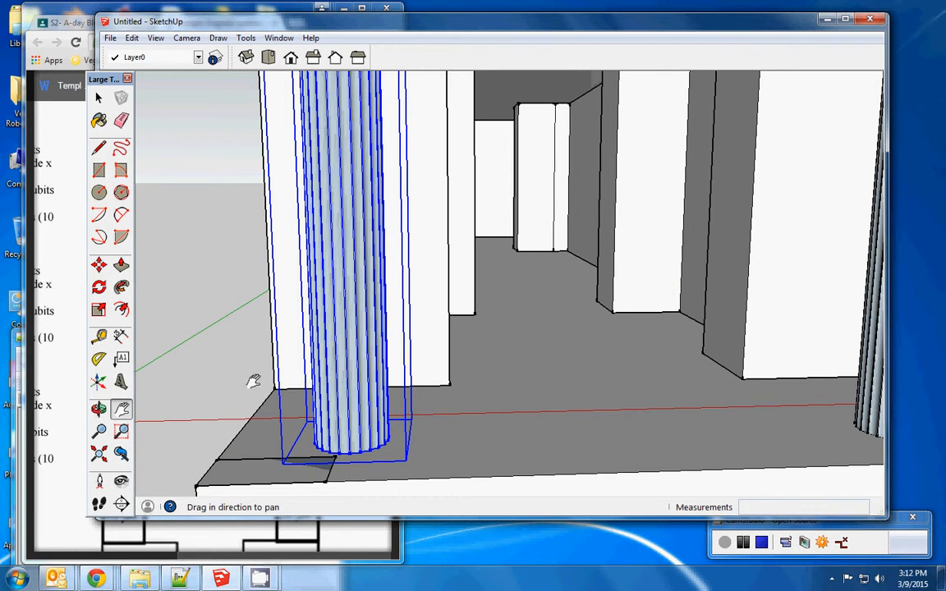
{"action": "left_click", "coordinate": [98, 409]}
{"action": "left_click_drag", "start_coordinate": [169, 414], "coordinate": [276, 394]}
{"action": "left_click_drag", "start_coordinate": [575, 418], "coordinate": [473, 427]}
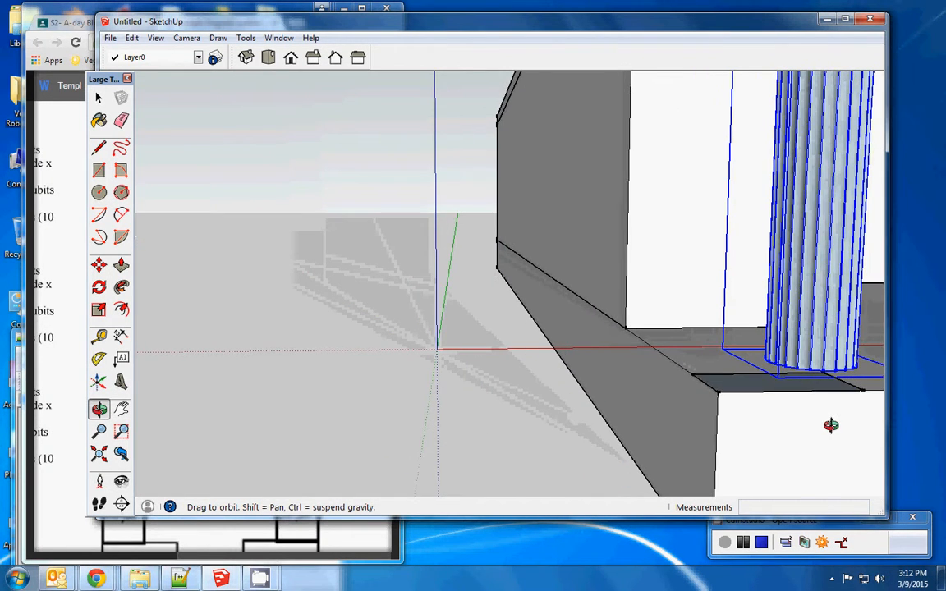
{"action": "left_click_drag", "start_coordinate": [834, 427], "coordinate": [742, 423]}
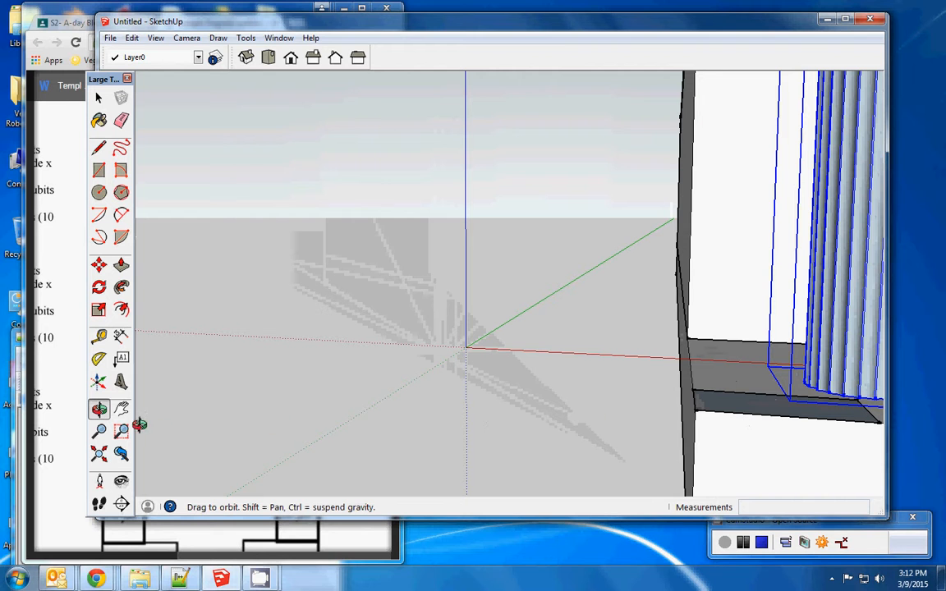
{"action": "left_click", "coordinate": [121, 408]}
{"action": "left_click_drag", "start_coordinate": [731, 360], "coordinate": [457, 383]}
{"action": "left_click_drag", "start_coordinate": [684, 386], "coordinate": [657, 392]}
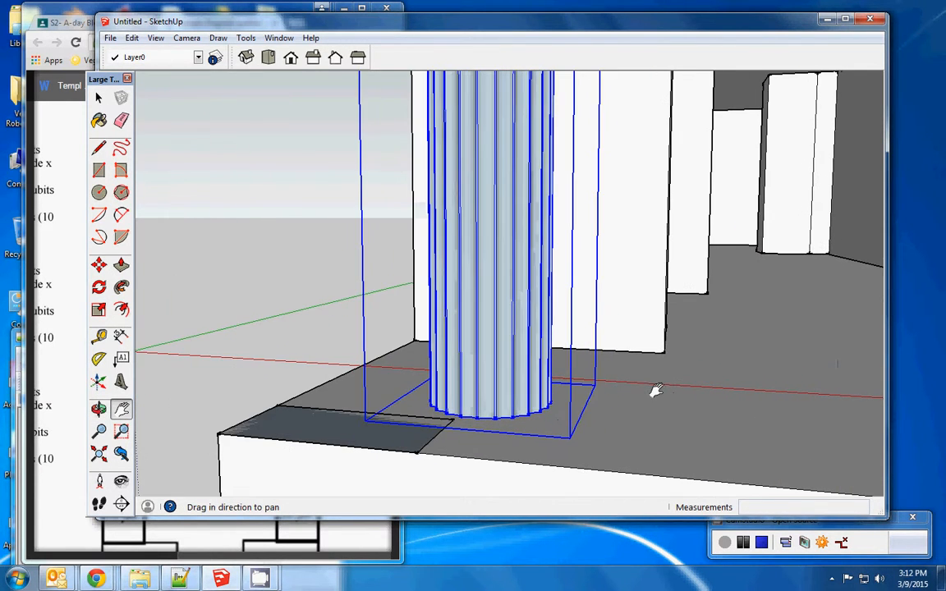
{"action": "left_click", "coordinate": [99, 408]}
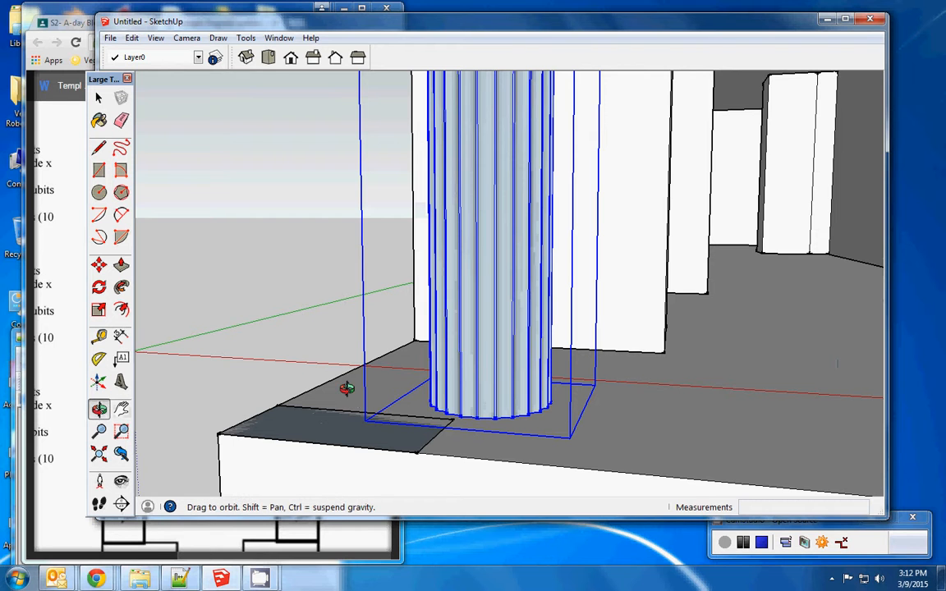
{"action": "left_click_drag", "start_coordinate": [348, 386], "coordinate": [597, 402]}
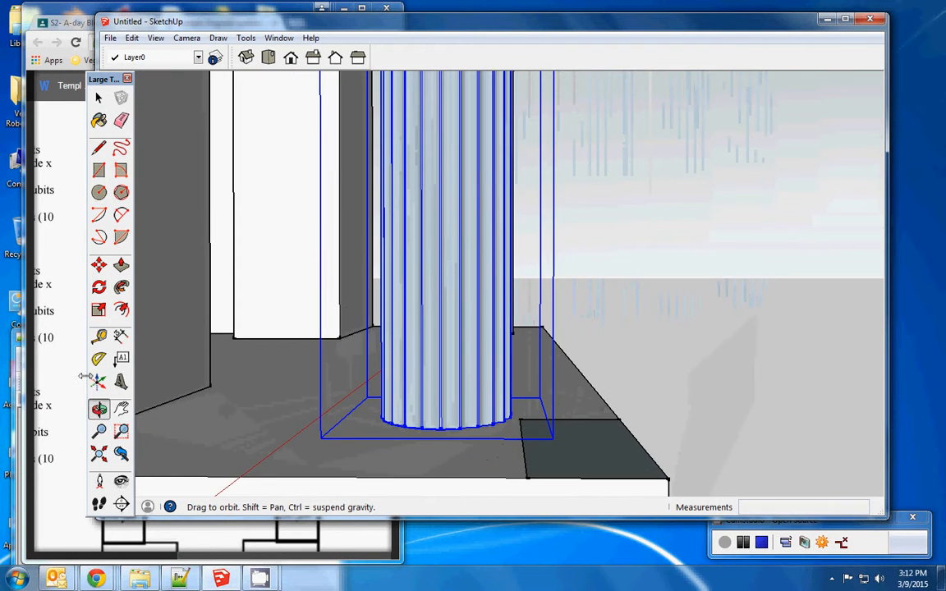
{"action": "left_click", "coordinate": [98, 264]}
{"action": "left_click", "coordinate": [438, 326]}
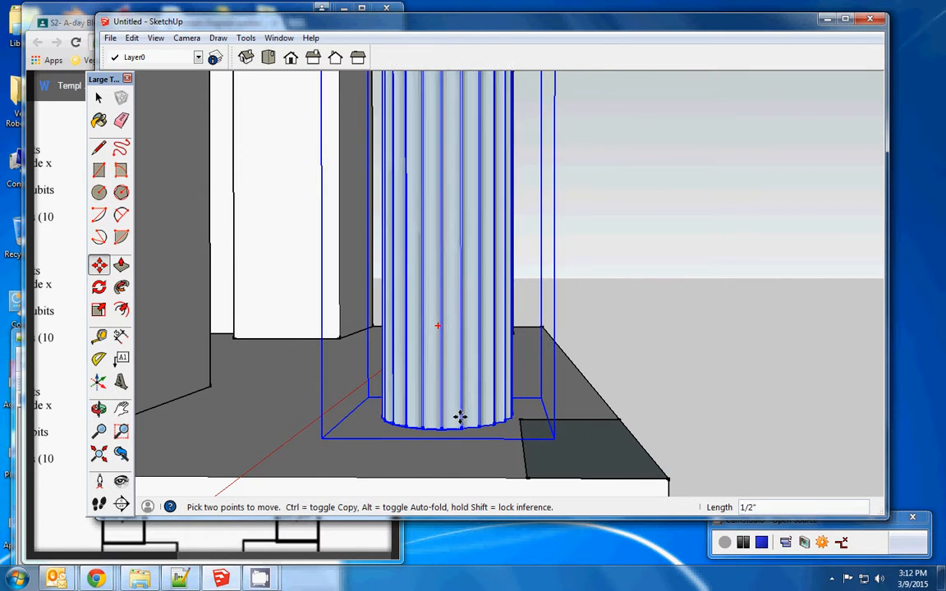
{"action": "left_click", "coordinate": [467, 418]}
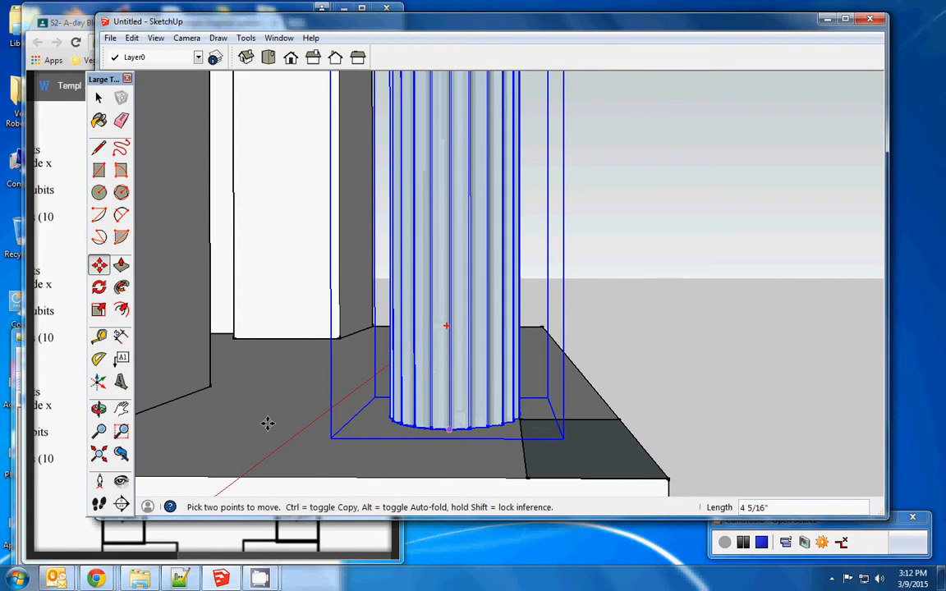
{"action": "left_click", "coordinate": [98, 408]}
{"action": "left_click_drag", "start_coordinate": [648, 362], "coordinate": [666, 391]}
{"action": "scroll", "coordinate": [612, 390], "scroll_direction": "down", "scroll_amount": 10}
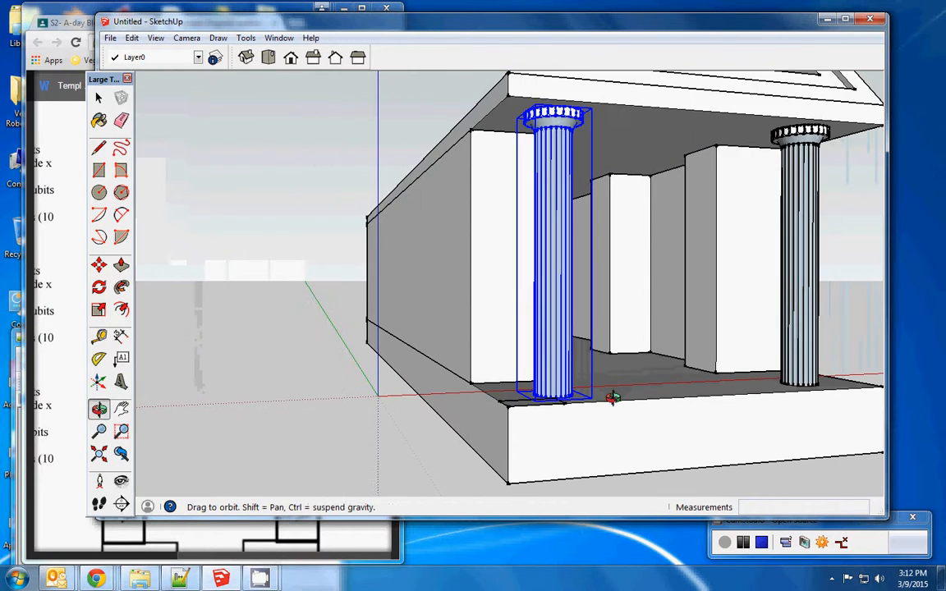
- Copy the front left Doric column 8' along the red axis toward the middle of the porch
{"action": "scroll", "coordinate": [612, 397], "scroll_direction": "down", "scroll_amount": 5}
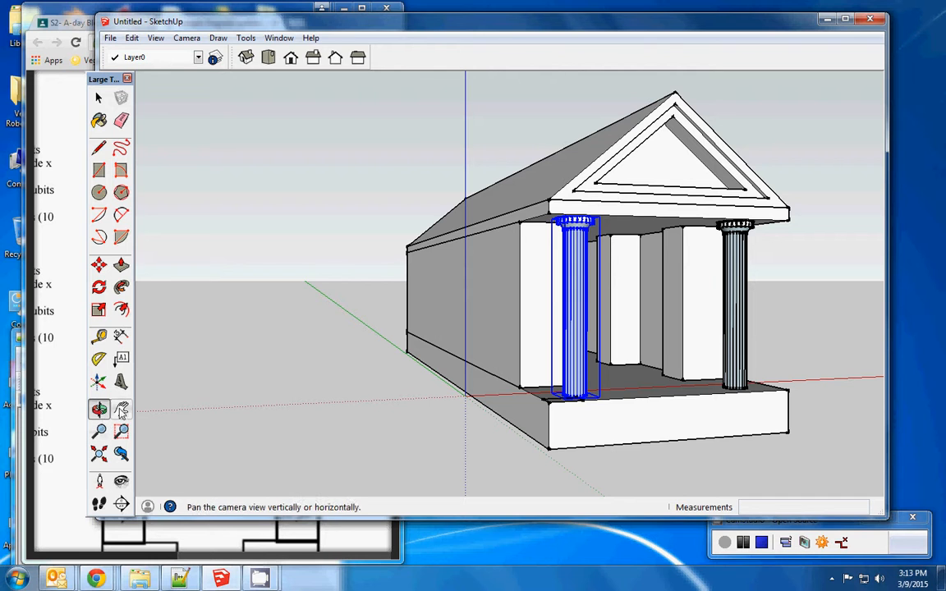
{"action": "left_click", "coordinate": [121, 413]}
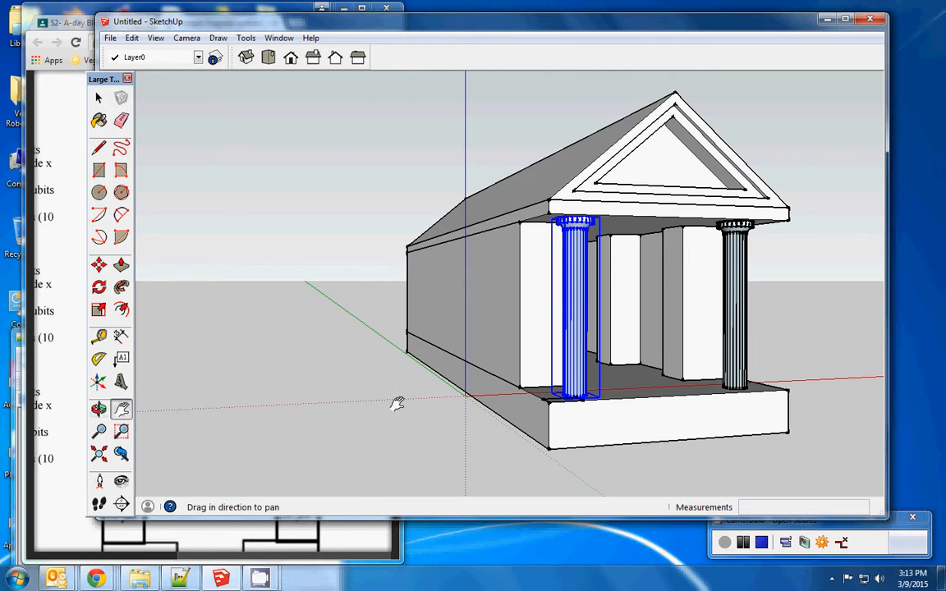
{"action": "left_click_drag", "start_coordinate": [397, 402], "coordinate": [226, 397]}
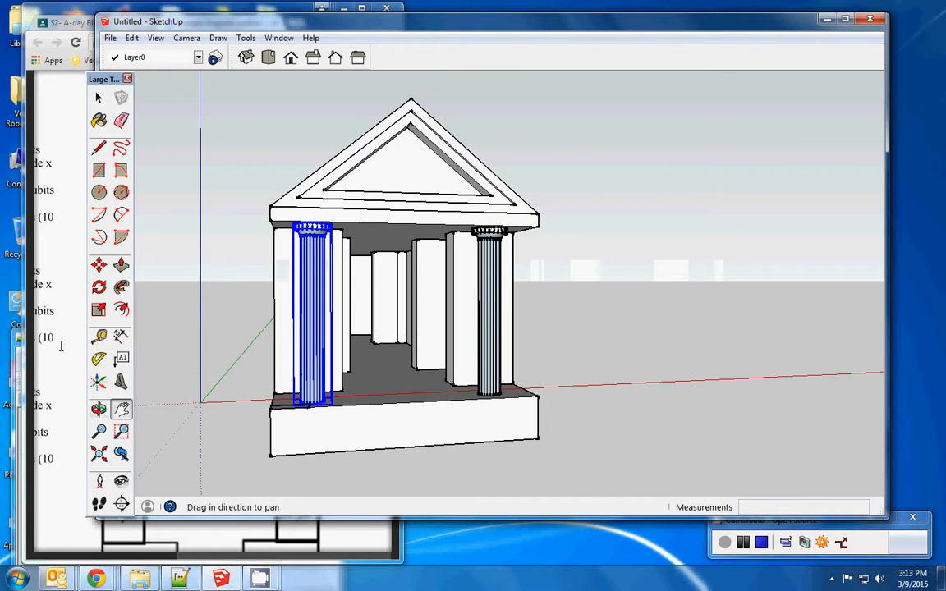
{"action": "left_click", "coordinate": [100, 272]}
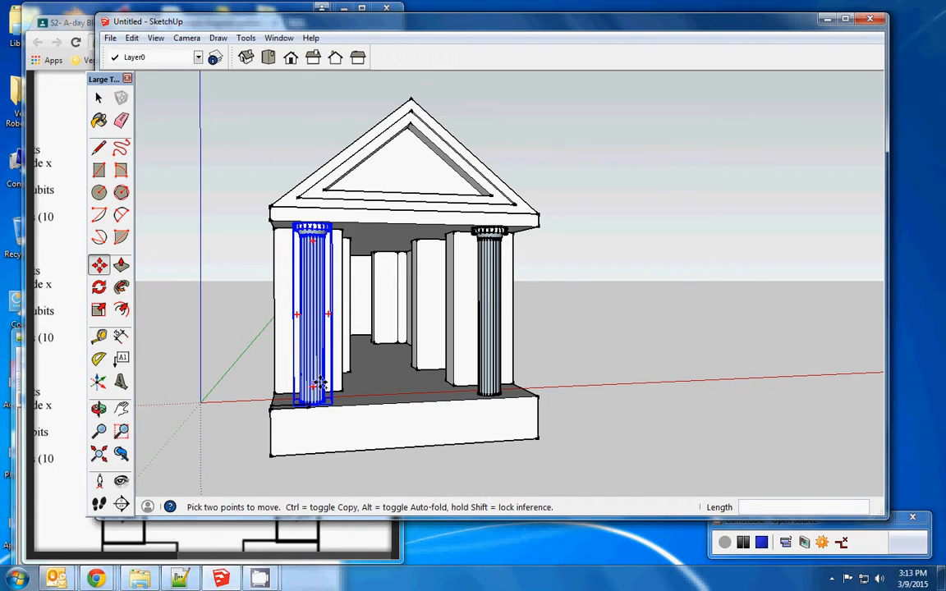
{"action": "key", "text": "ctrl"}
{"action": "left_click", "coordinate": [312, 380]}
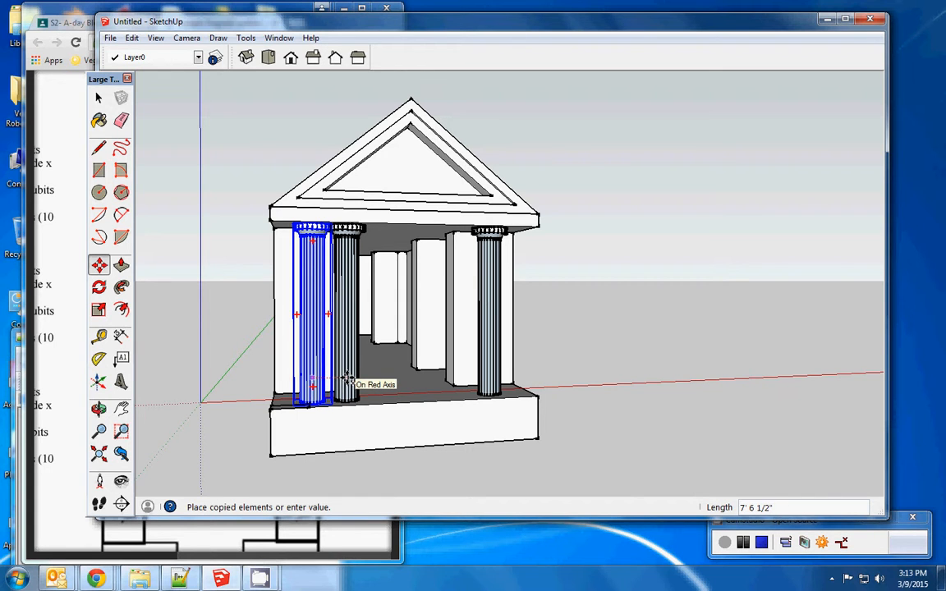
{"action": "left_click", "coordinate": [349, 379]}
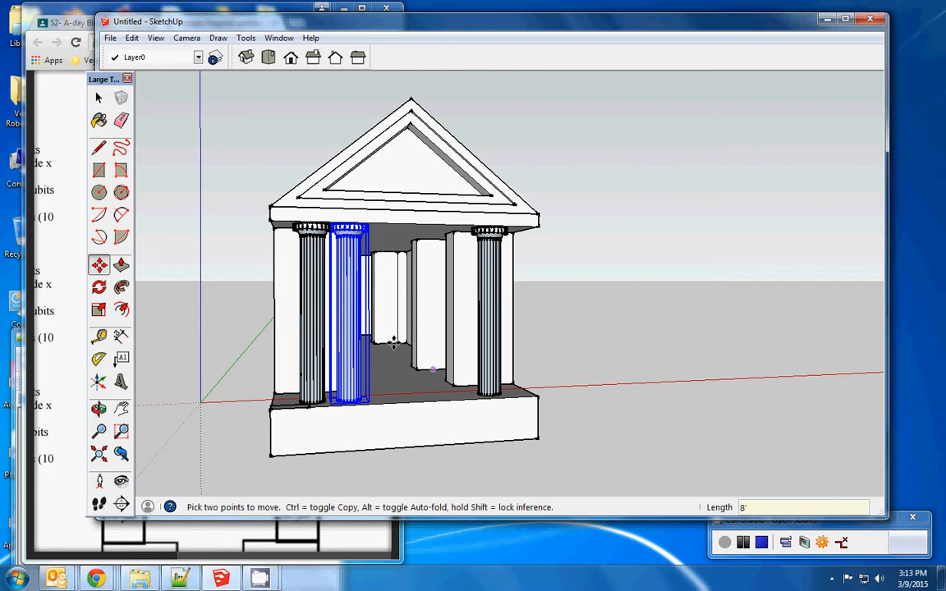
- Copy the front right Doric column 8' along the red axis toward the porch's centre
{"action": "left_click", "coordinate": [99, 97]}
{"action": "left_click", "coordinate": [495, 304]}
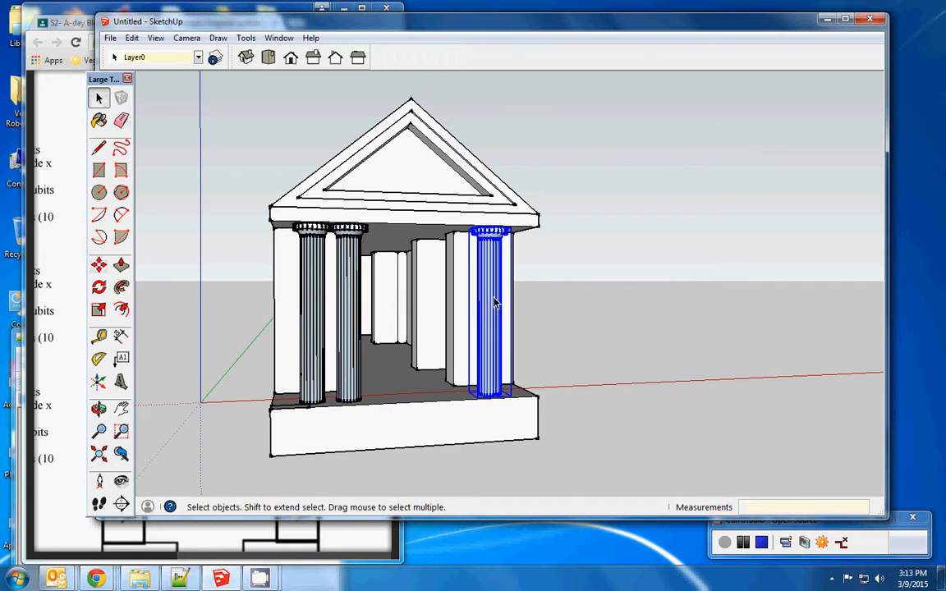
{"action": "left_click", "coordinate": [98, 263]}
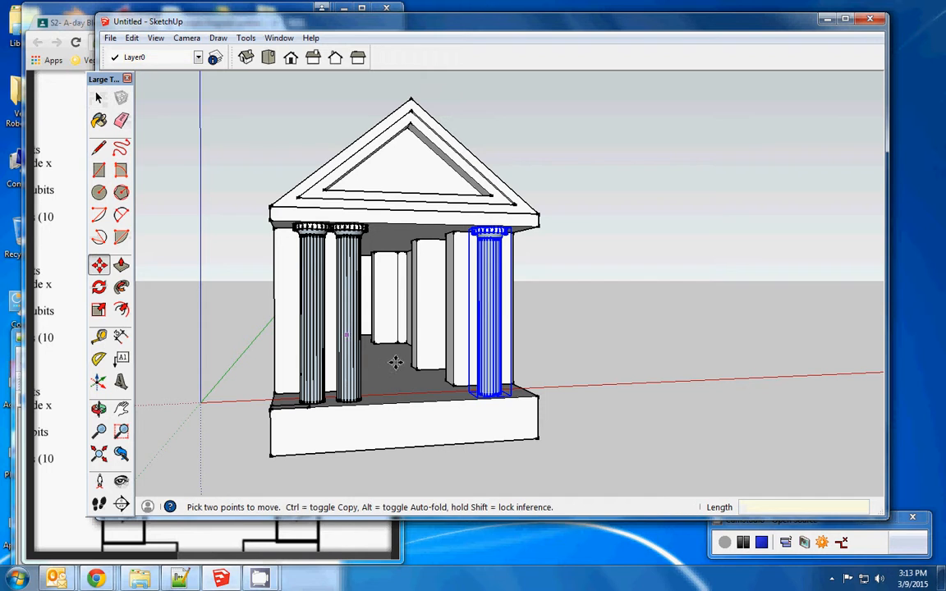
{"action": "key", "text": "ctrl"}
{"action": "left_click", "coordinate": [490, 374]}
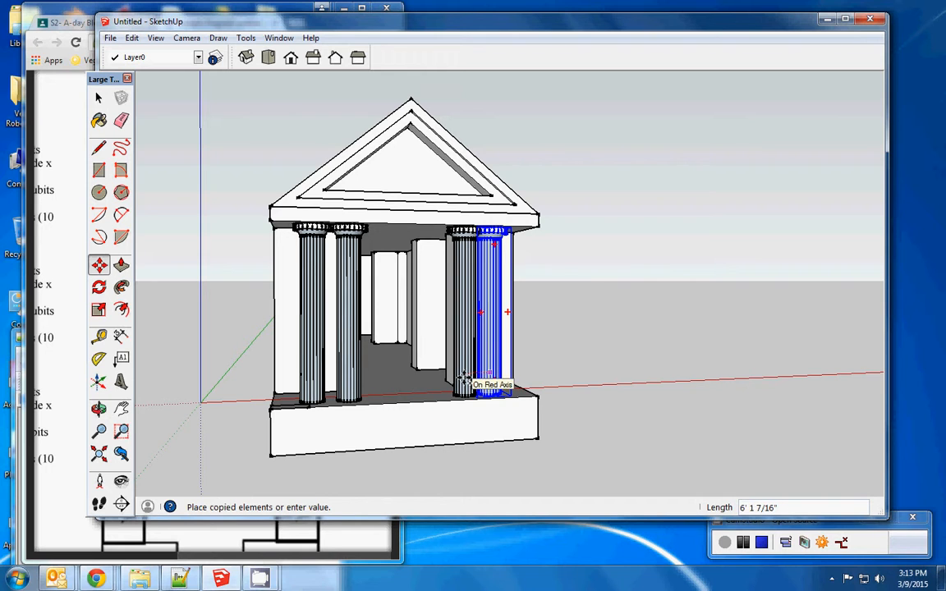
{"action": "left_click", "coordinate": [464, 379]}
{"action": "type", "text": "8"}
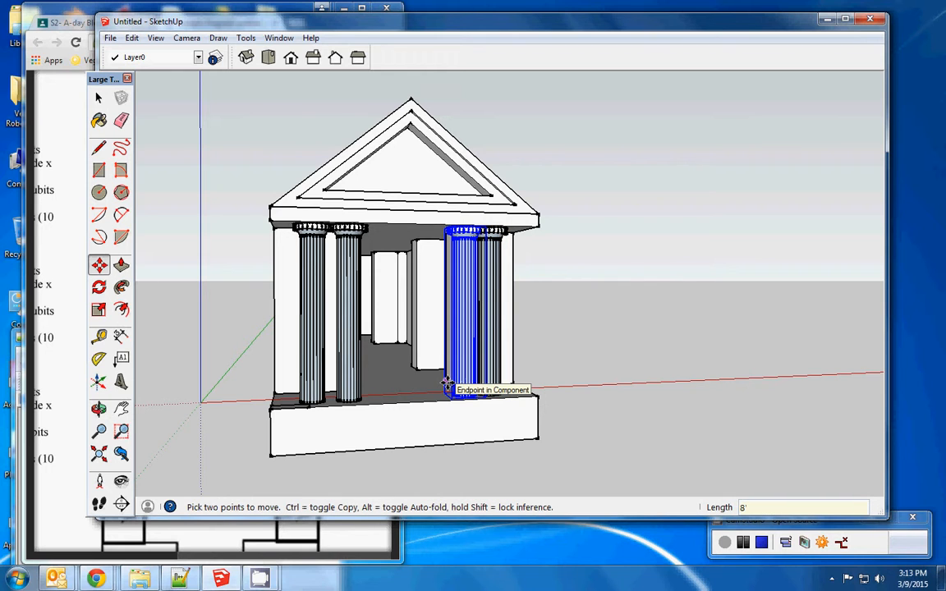
{"action": "key", "text": "Return"}
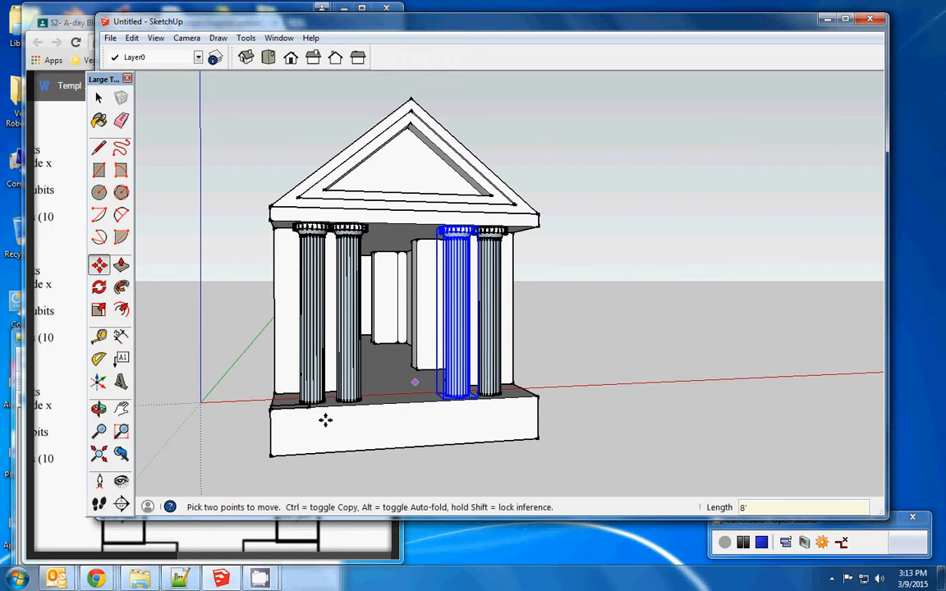
{"action": "left_click", "coordinate": [99, 408]}
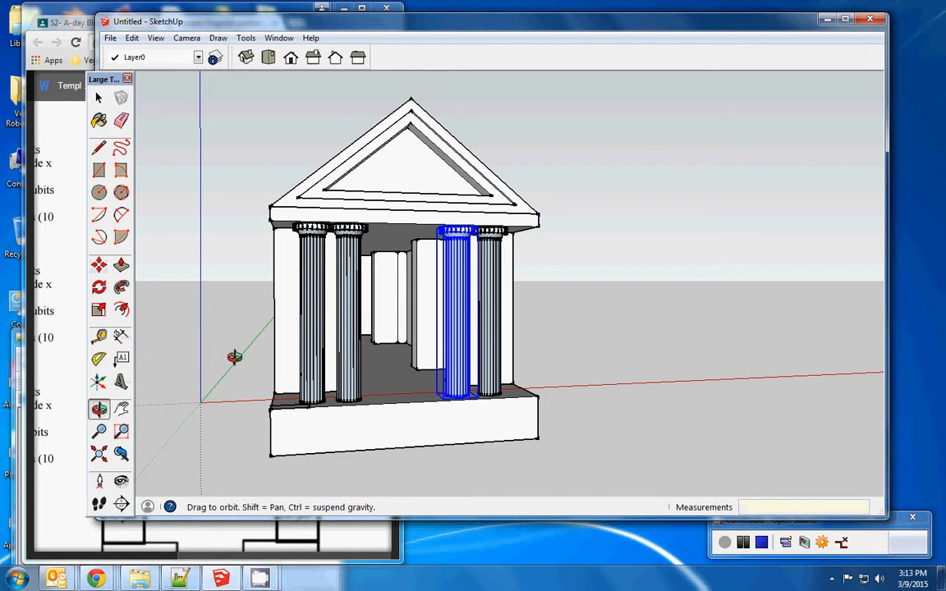
{"action": "left_click_drag", "start_coordinate": [233, 354], "coordinate": [492, 343]}
{"action": "scroll", "coordinate": [491, 343], "scroll_direction": "down", "scroll_amount": 2}
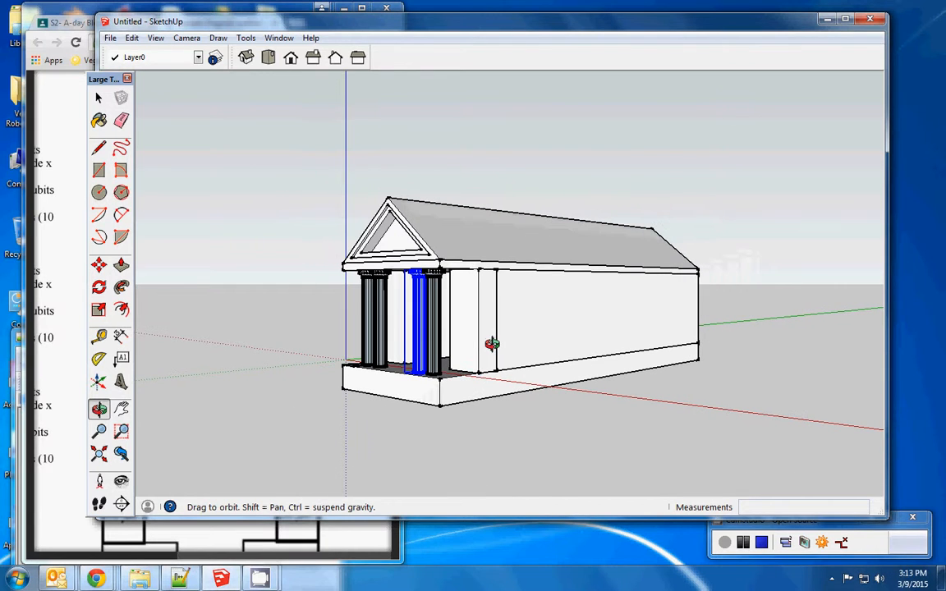
{"action": "left_click", "coordinate": [121, 409]}
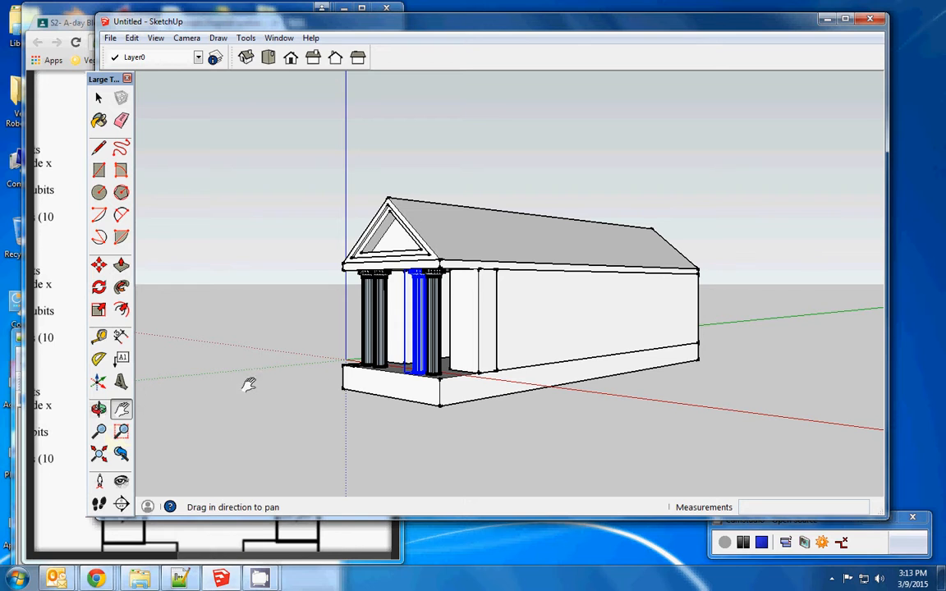